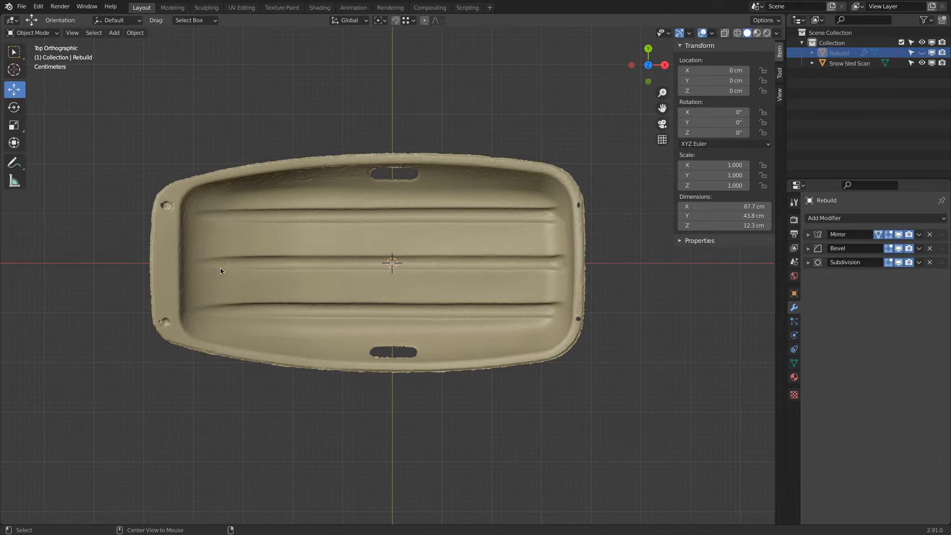
Examine the snow sled scan in perspective and from the top, right and front, checking its alignment with the world axes
left_click_drag(380, 245, 400, 283)
middle_click_drag(399, 284, 383, 311)
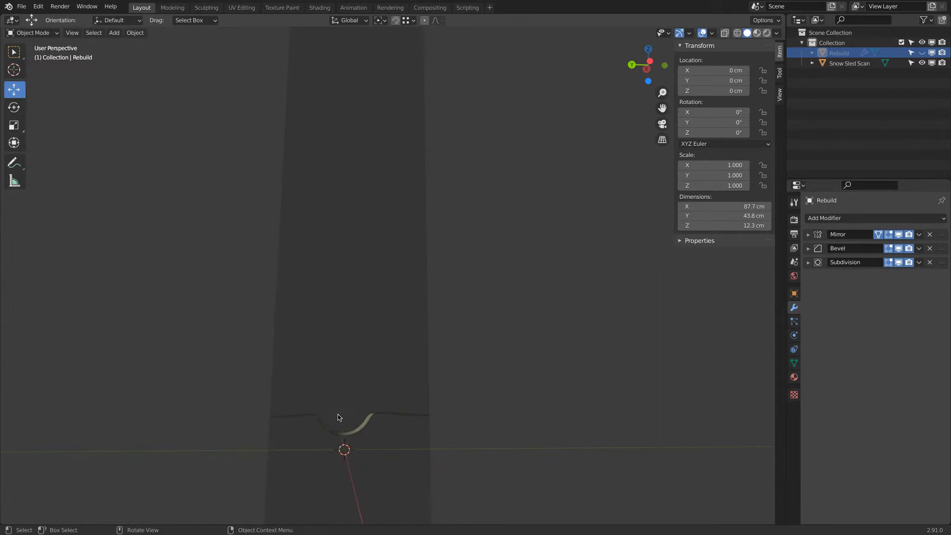
key("KP_7")
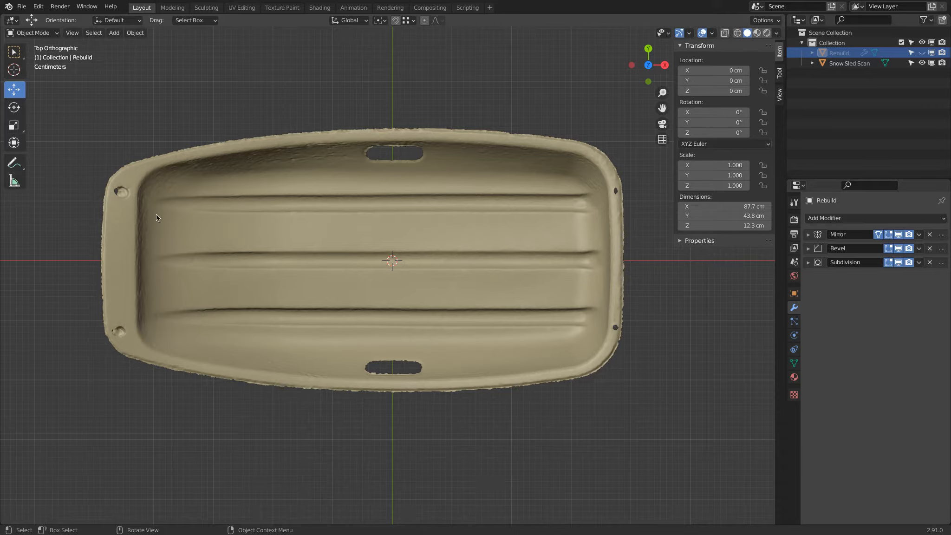
key("KP_3")
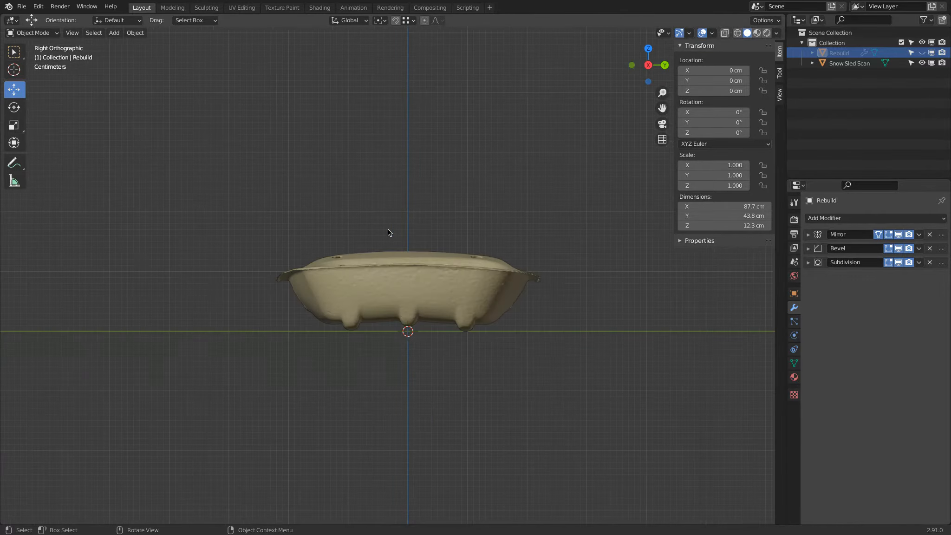
key("KP_1")
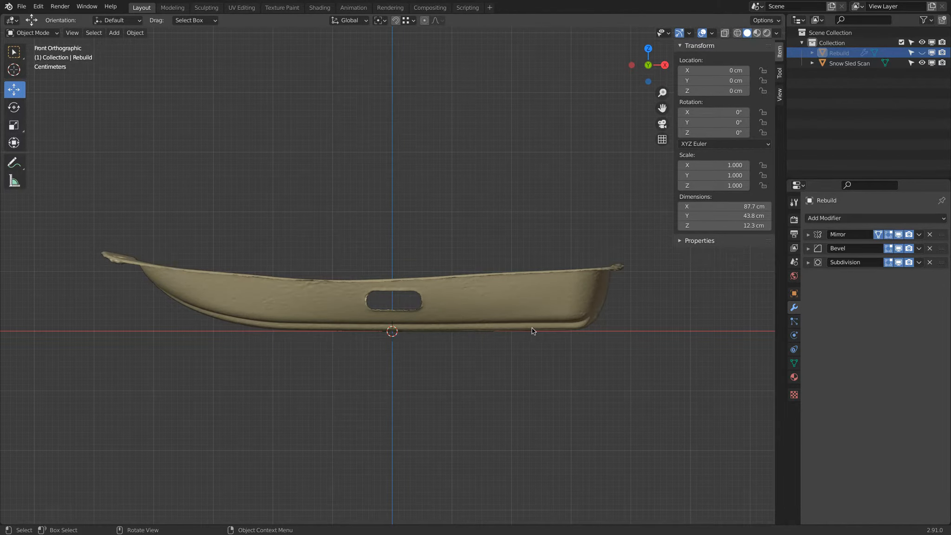
scroll(177, 285, "up", 3)
scroll(175, 286, "down", 2)
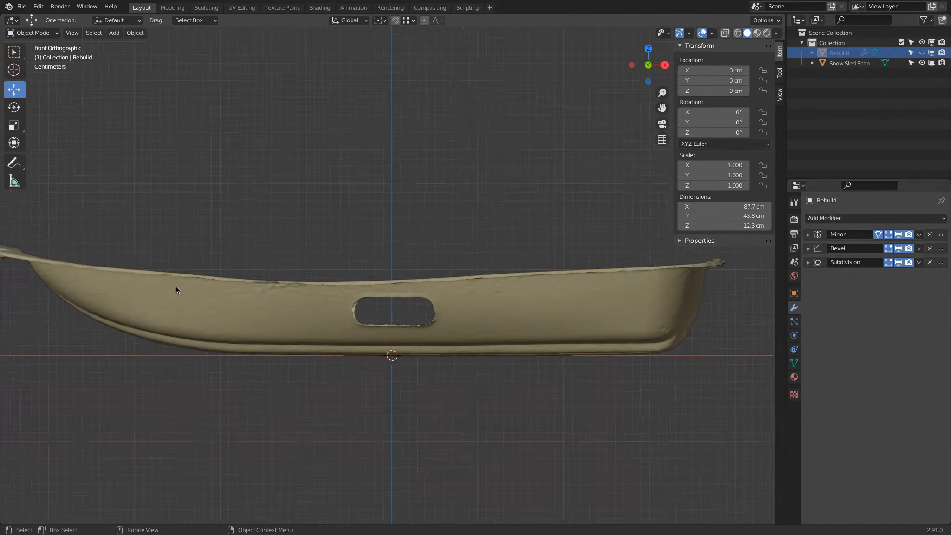
middle_click_drag(159, 291, 197, 314)
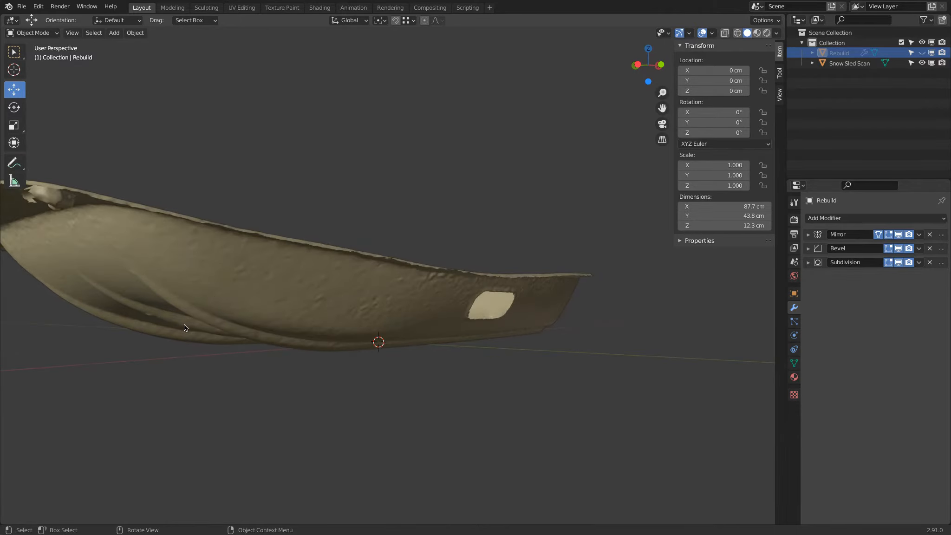
key("KP_1")
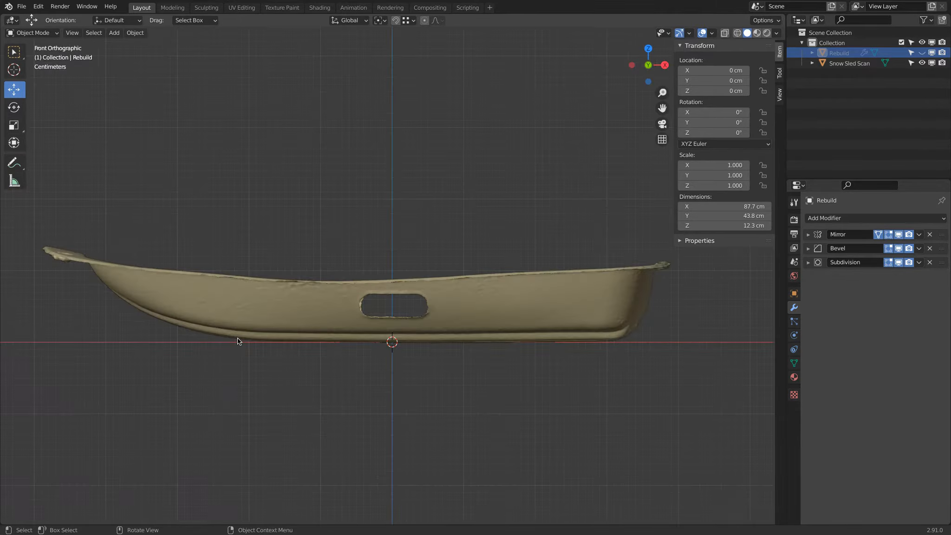
key("KP_7")
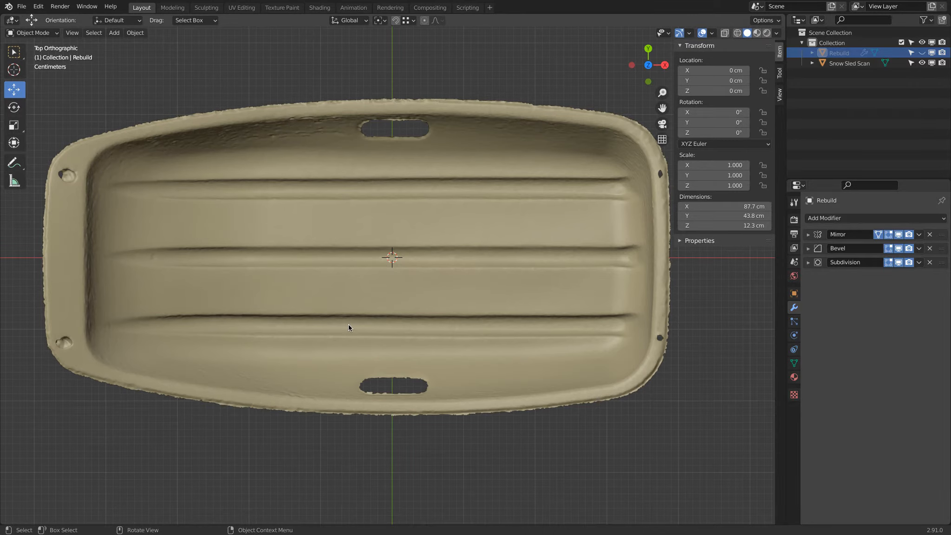
Snap the 3D cursor to the world origin and add a mesh cube there
key("shift+a")
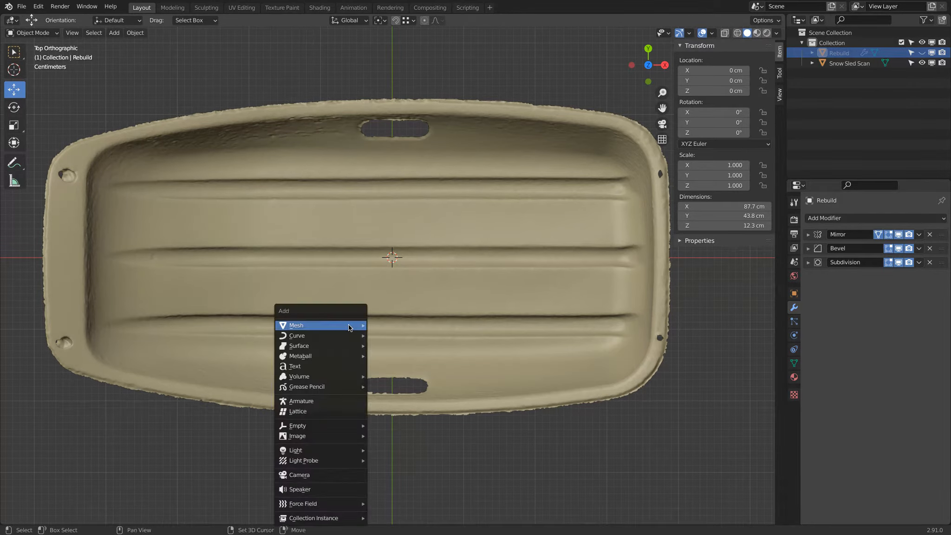
mouse_move(349, 327)
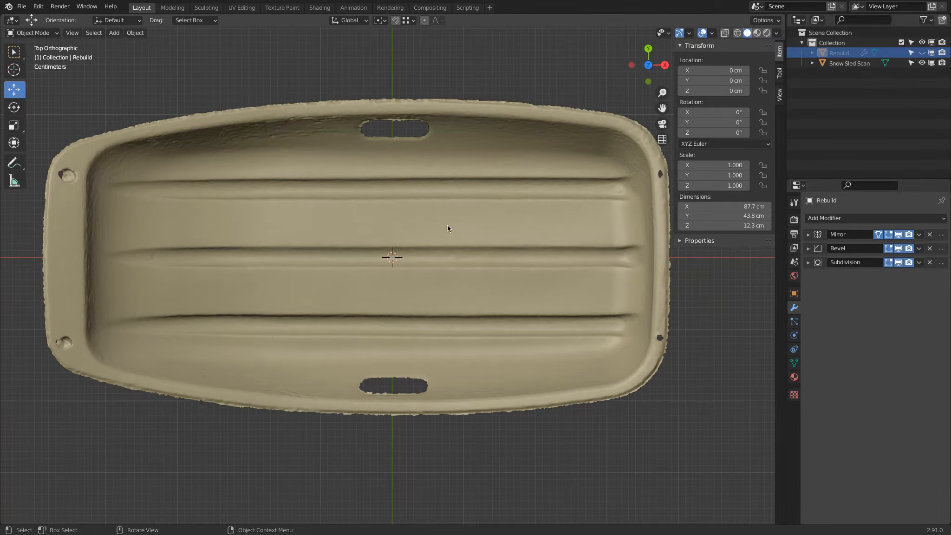
key("shift+s")
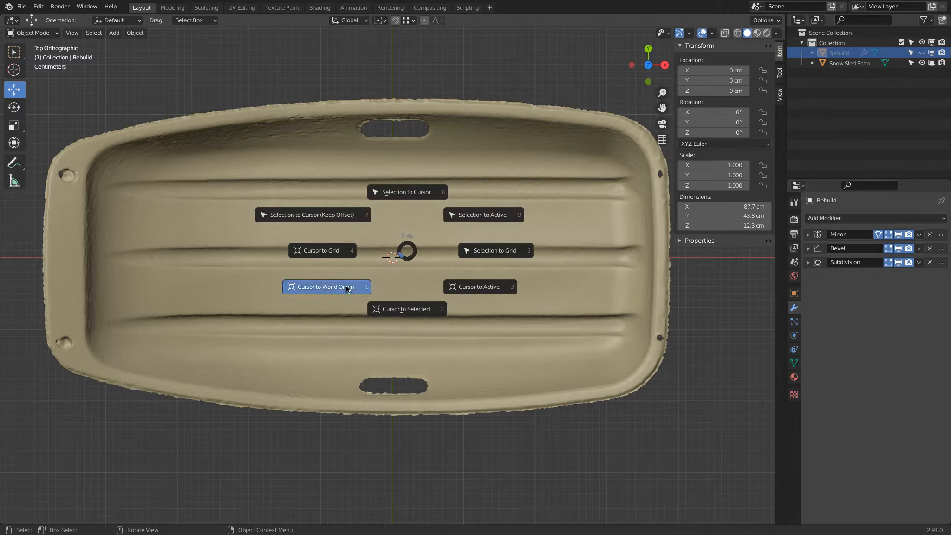
left_click(348, 289)
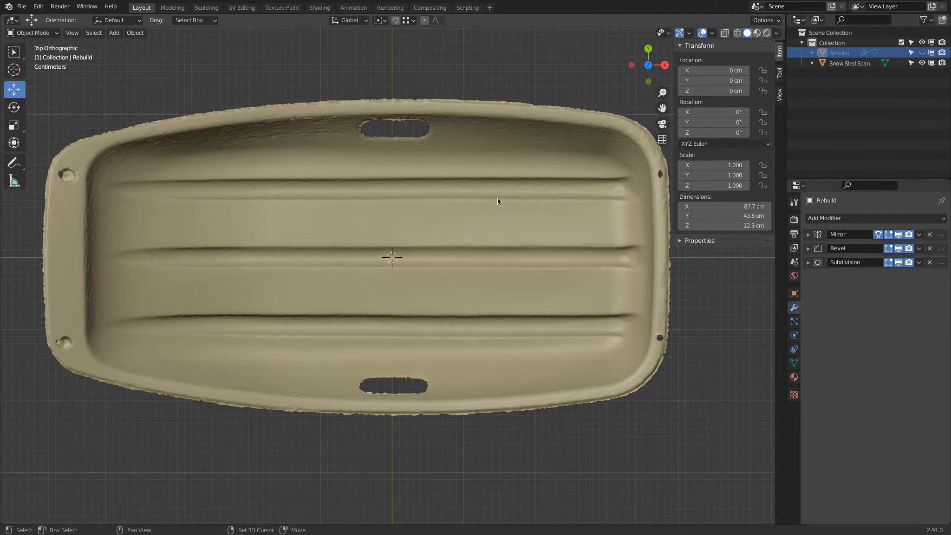
key("shift+a")
mouse_move(497, 200)
left_click(551, 209)
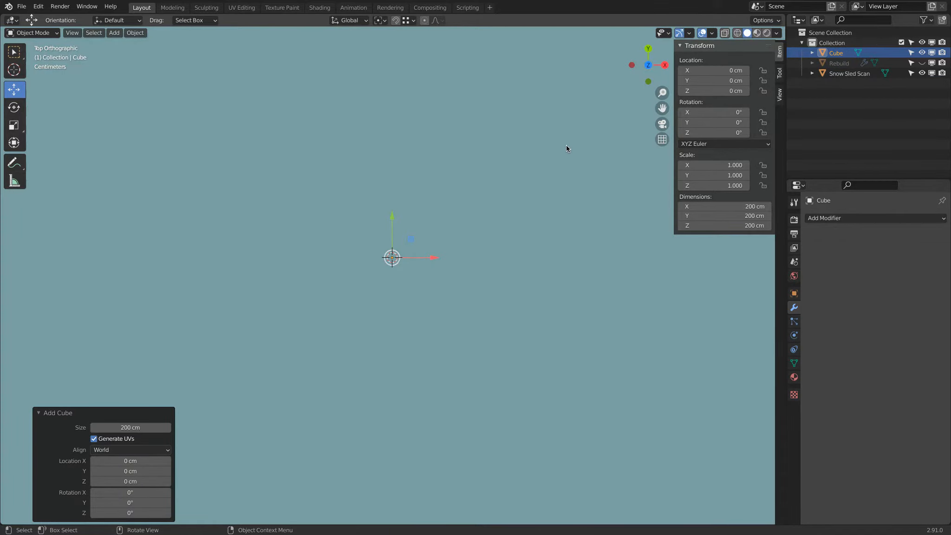
In Edit Mode, scale the cube's mesh down by 0.3 and again by about 0.072 to a small block on the sled's centre
key("Tab")
type("s.3")
key("Return")
key("s")
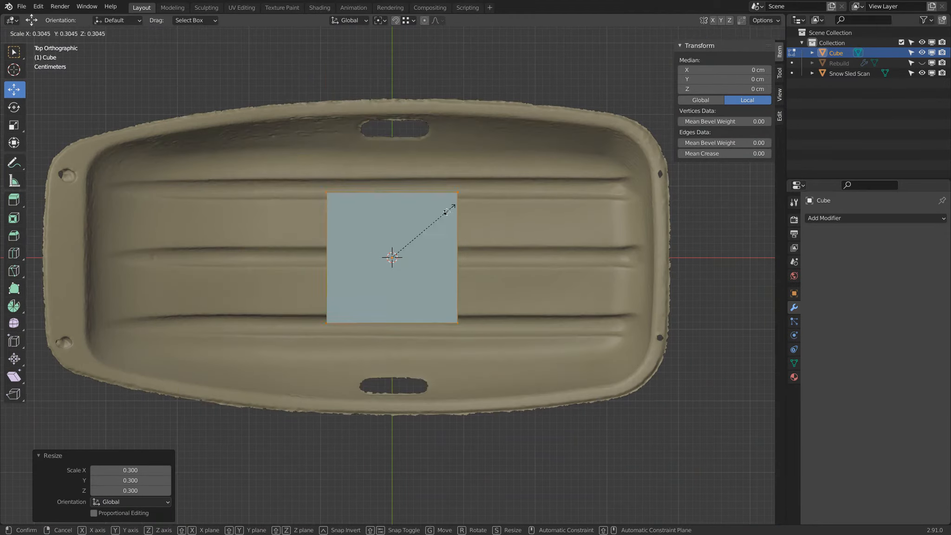
left_click(404, 243)
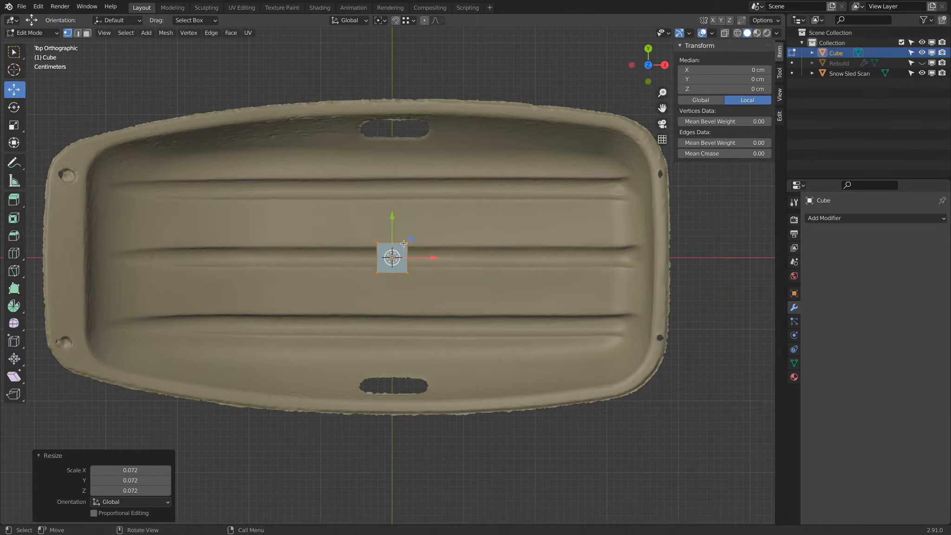
Stretch the small block along the X axis by about 9.4 to form a long bar over the sled's central ridge
key("s")
key("x")
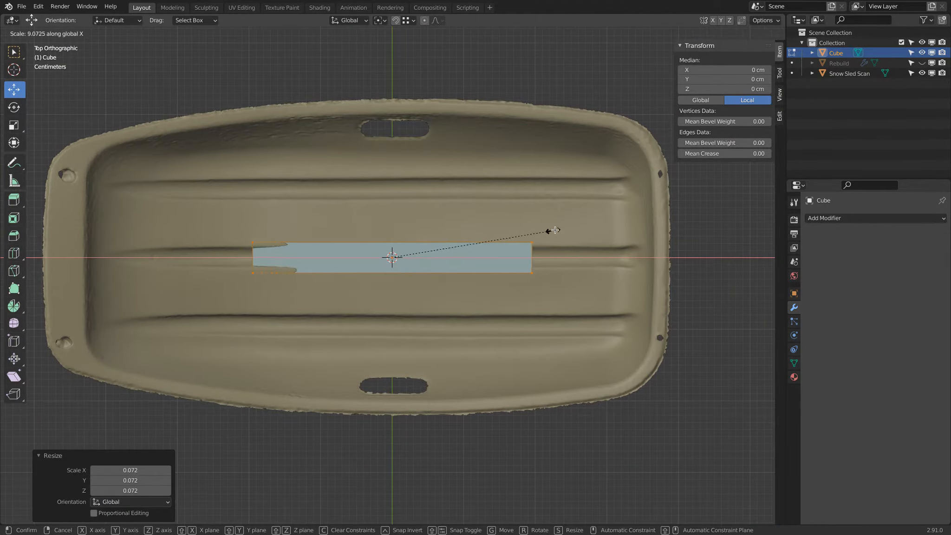
left_click(558, 229)
Extrude the bar's positive-X end face about 10.6 cm outward along the sled's central ridge
middle_click_drag(533, 232, 436, 232, "shift")
key("shift+z")
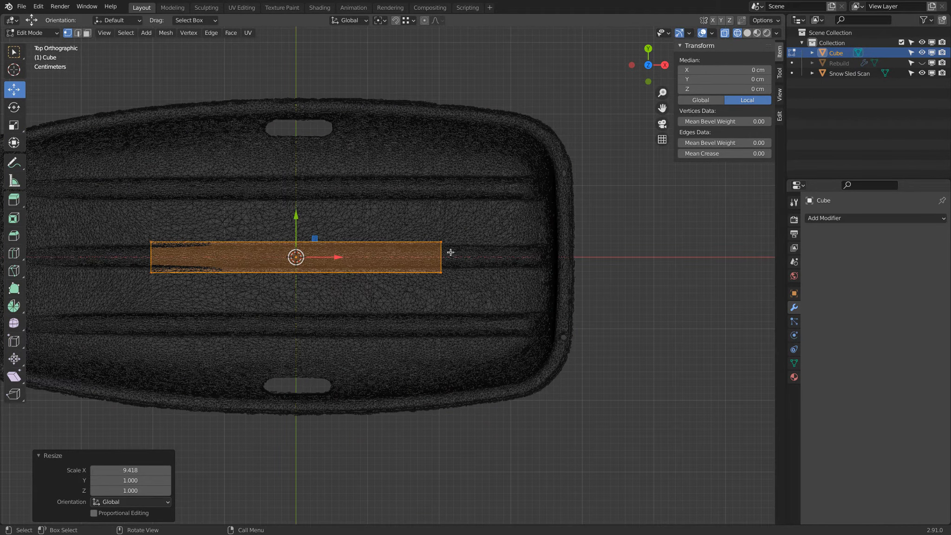
key("alt+a")
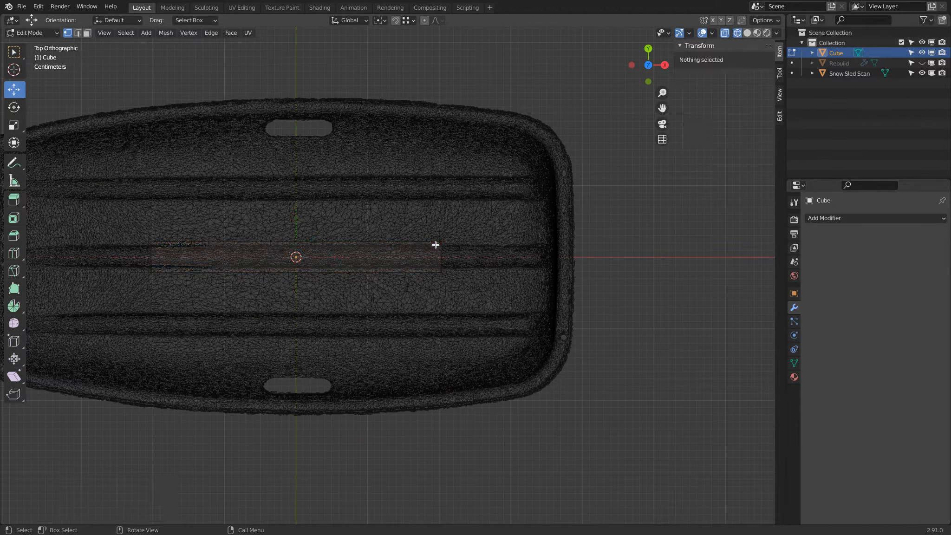
left_click_drag(429, 230, 478, 297)
key("shift+z")
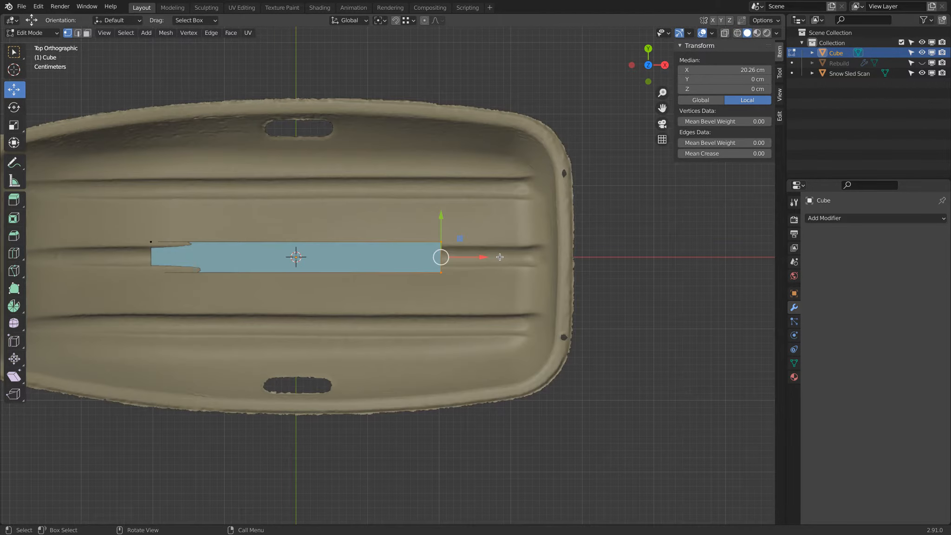
key("e")
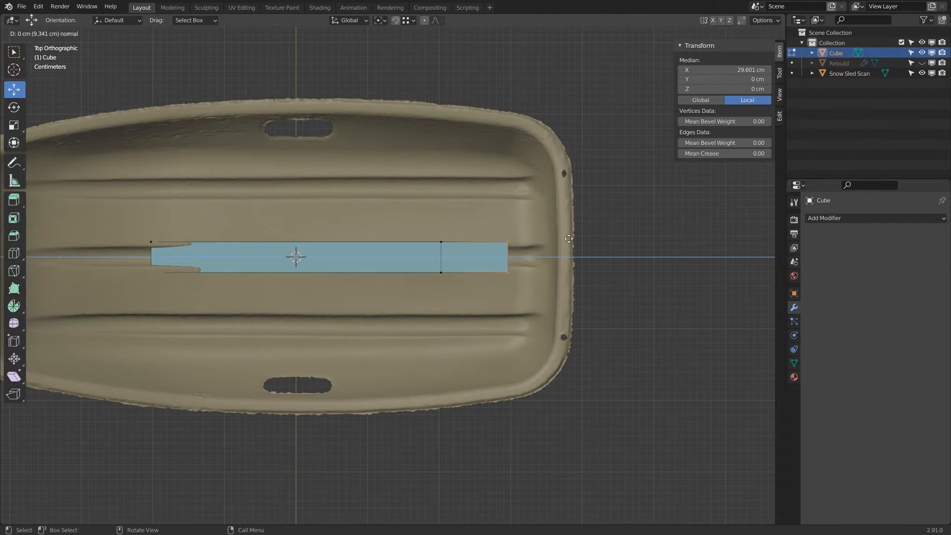
left_click(576, 238)
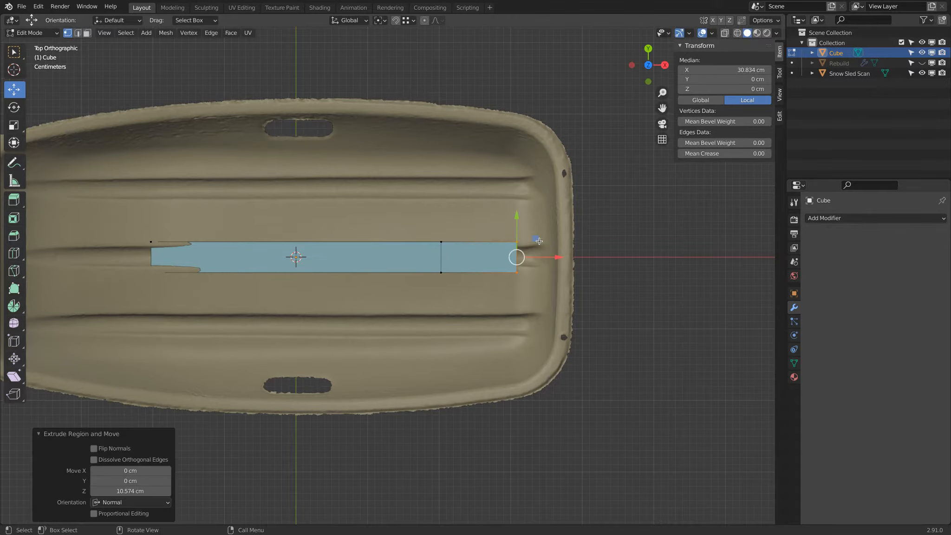
Select the vertices at the bar's negative-X end and move them about 5.9 cm inward along X
scroll(297, 249, "down", 1)
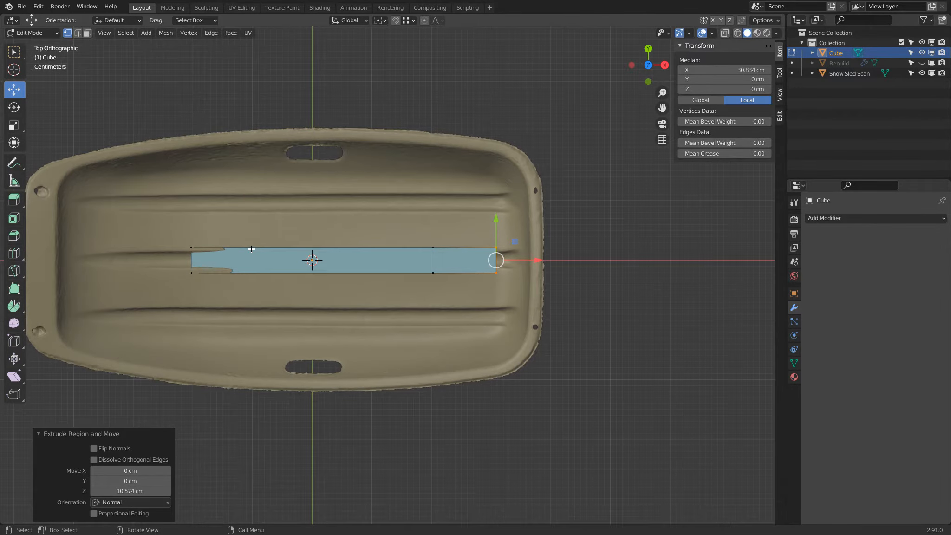
key("alt+a")
key("z")
left_click(191, 248)
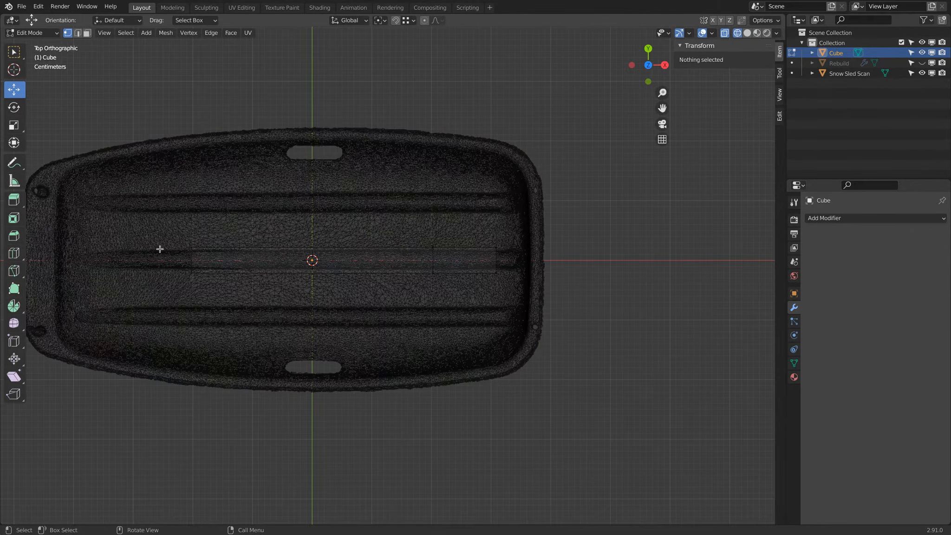
left_click_drag(174, 233, 222, 303)
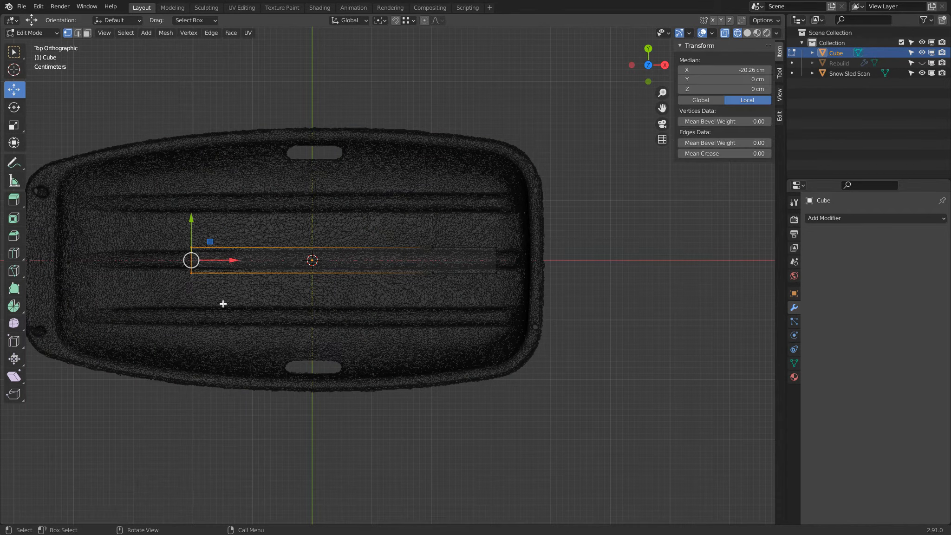
key("KP_1")
scroll(222, 306, "up", 3)
middle_click_drag(208, 304, 431, 265, "shift")
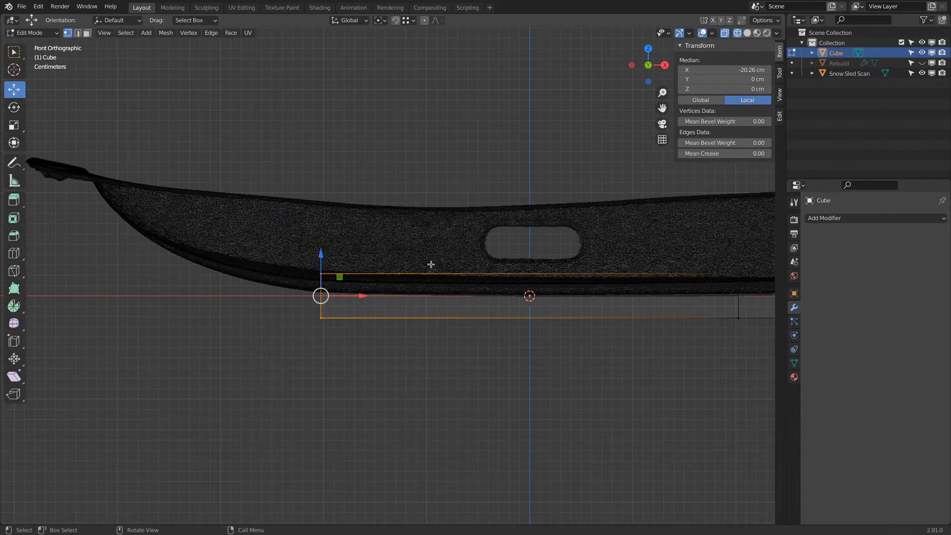
left_click_drag(361, 294, 420, 297)
Select the whole bar and try scaling it in Y and Z only, with the X axis locked
scroll(420, 293, "down", 4)
mouse_move(421, 293)
middle_mouse_down()
mouse_move(558, 244)
mouse_move(460, 241)
mouse_move(441, 260)
middle_mouse_up()
key("shift+z")
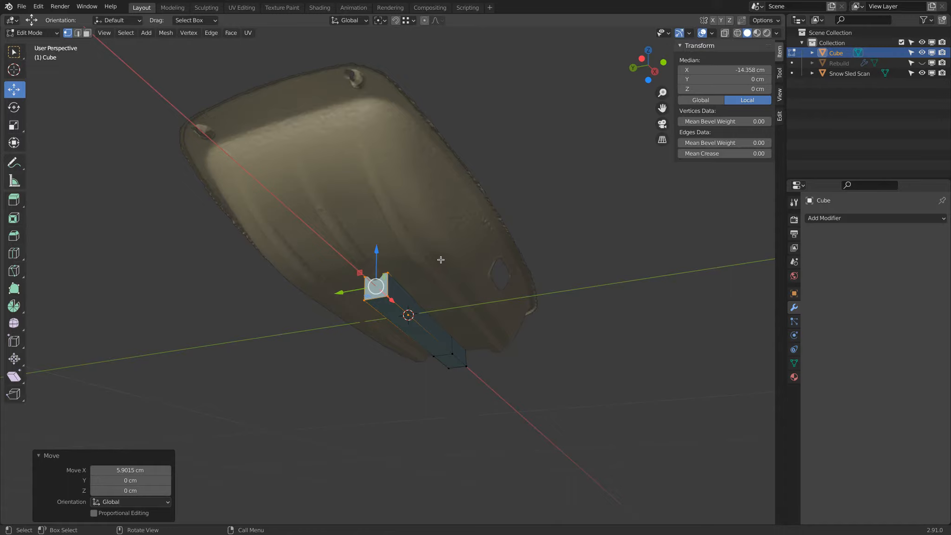
key("a")
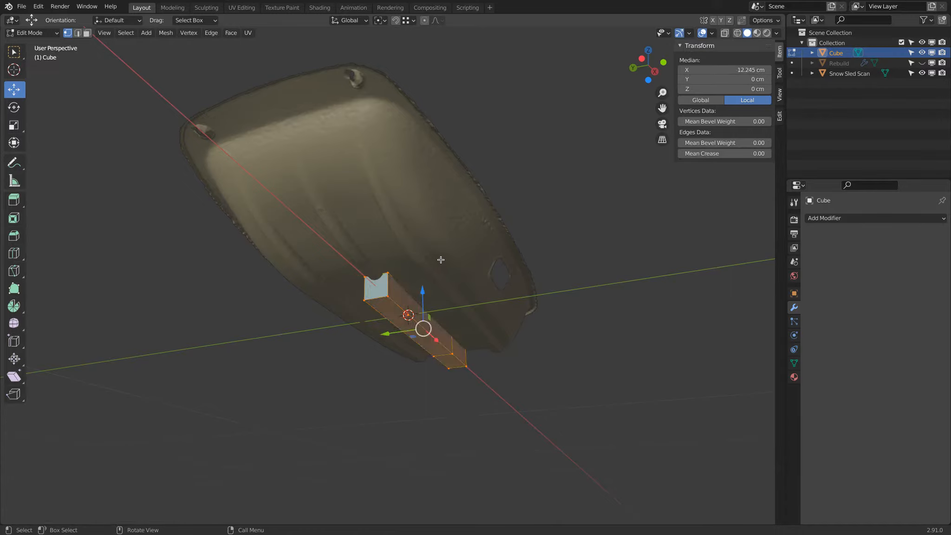
middle_click_drag(448, 249, 446, 354)
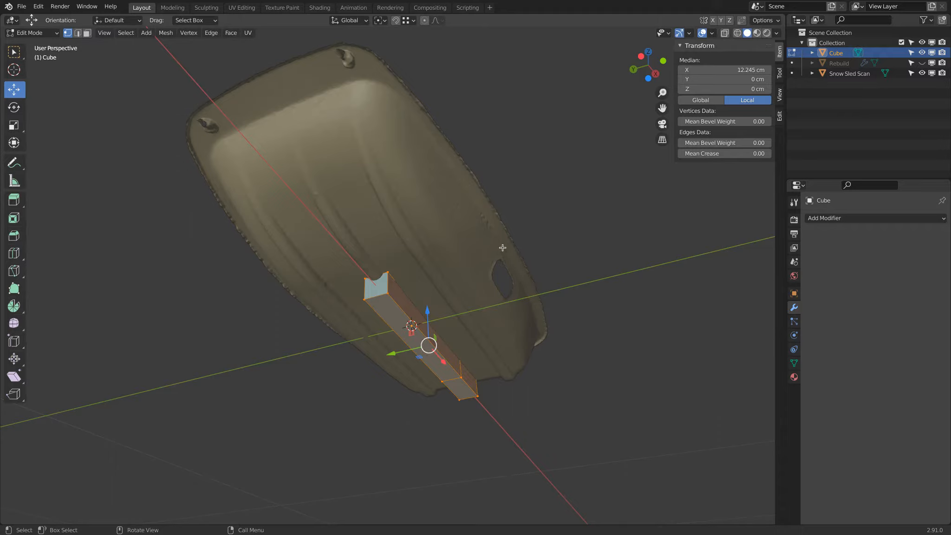
key("s")
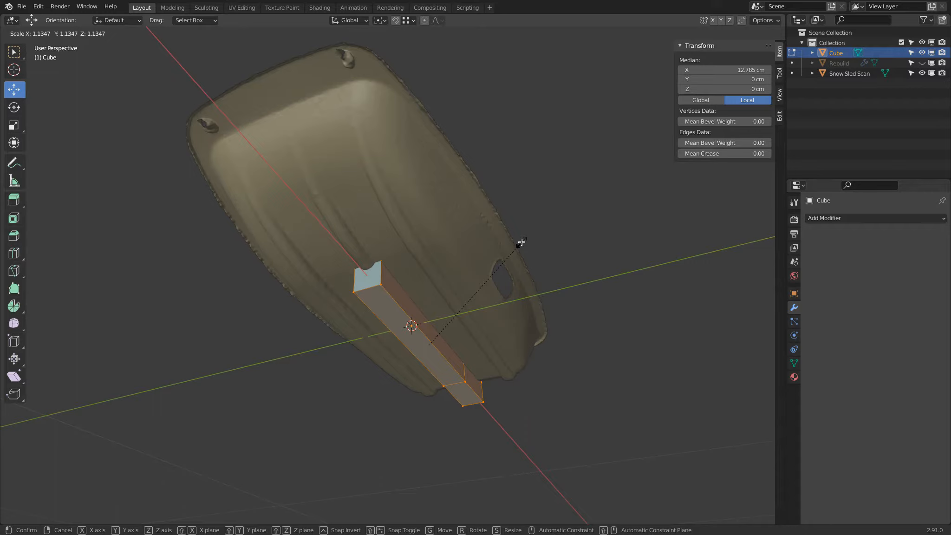
key("shift+x")
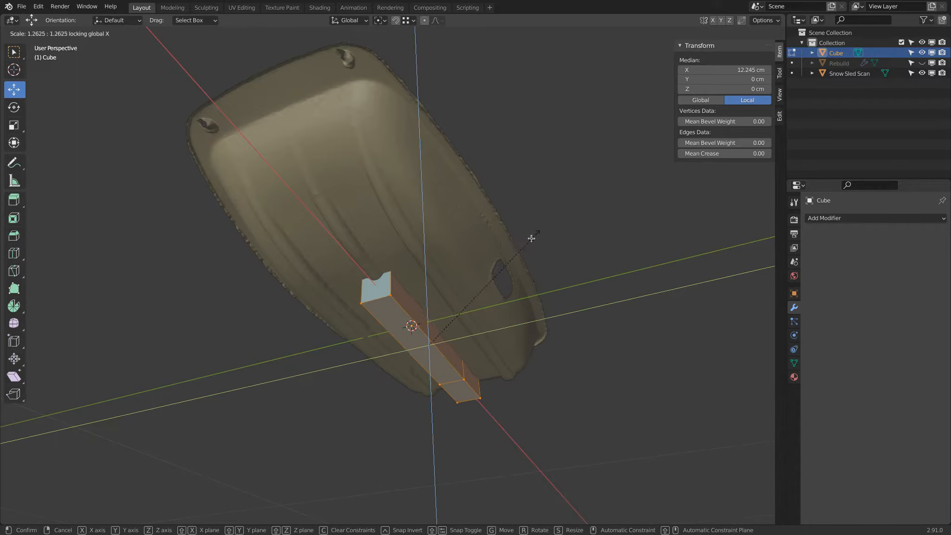
left_click(489, 275)
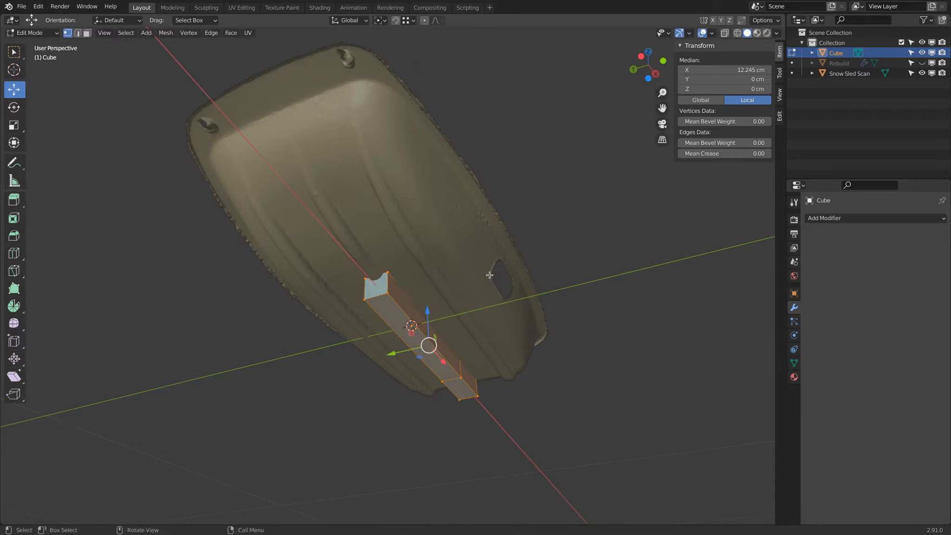
Scale the whole bar to about 0.762 in Y and Z only, keeping the X axis locked
key("s")
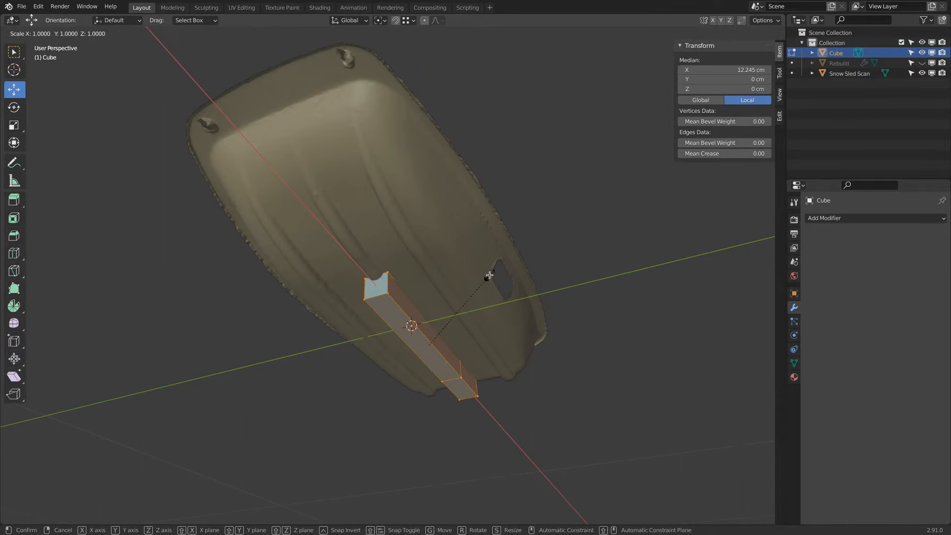
key("shift+z")
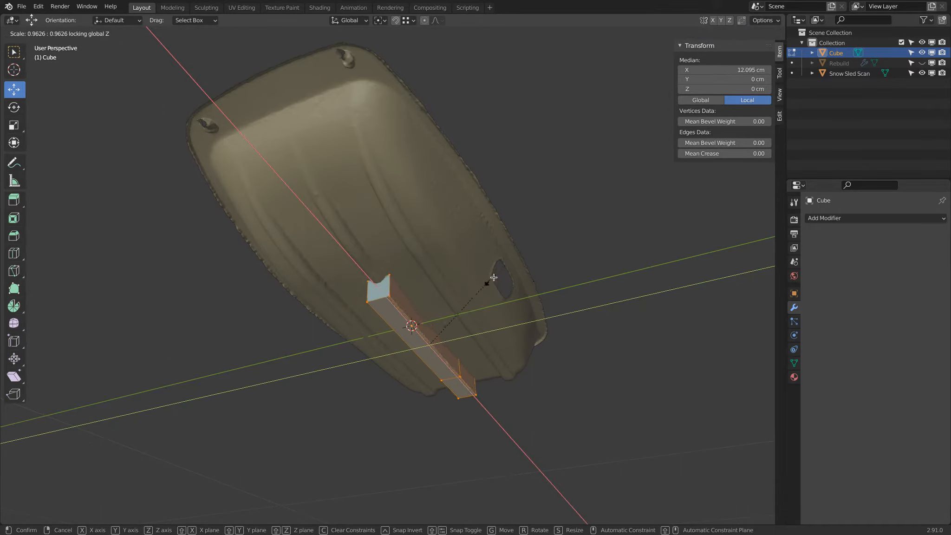
key("shift+y")
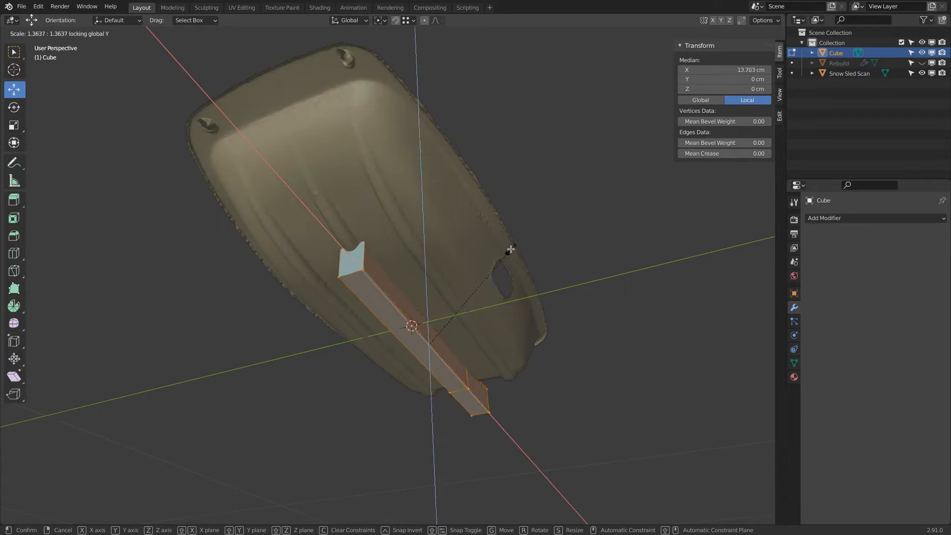
key("shift+x")
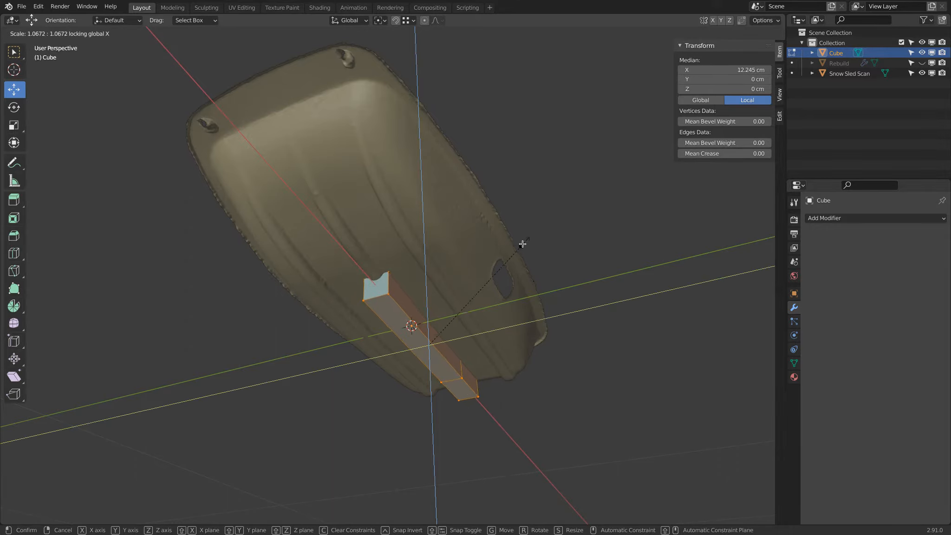
left_click(501, 263)
middle_click_drag(521, 213, 476, 236)
Delete the cross edge on the bar's upper side between its two segments, removing the adjoining top faces
key("alt+z")
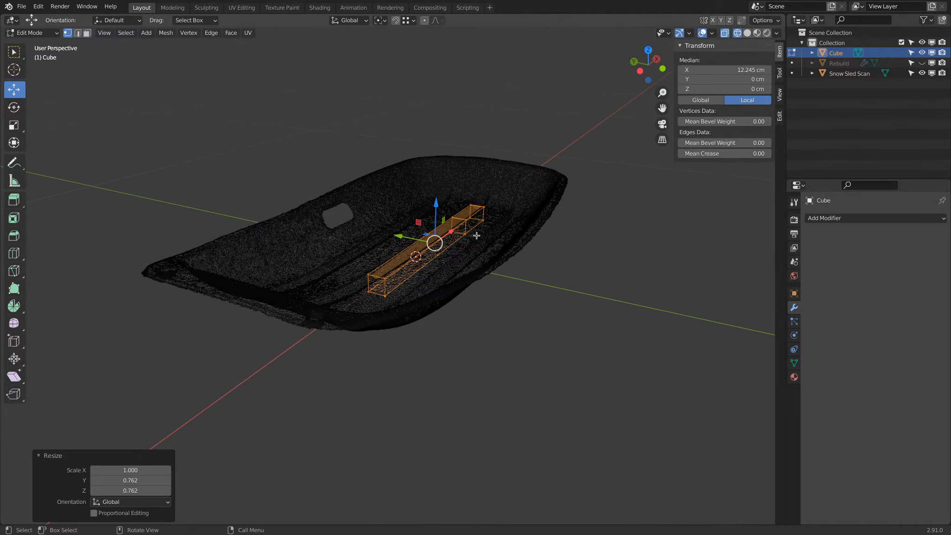
left_click(451, 217)
left_click(466, 220, "shift")
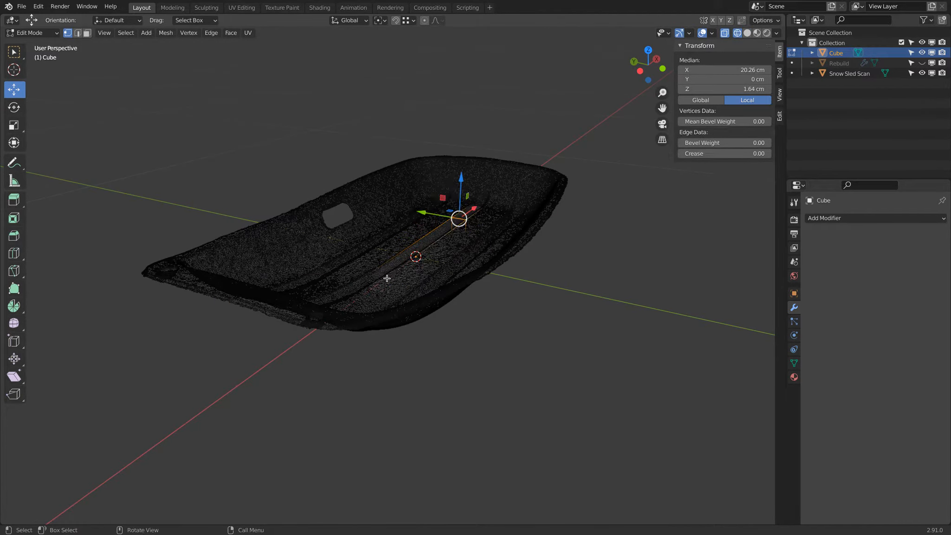
key("alt+z")
mouse_move(546, 195)
middle_mouse_down()
mouse_move(547, 224)
mouse_move(497, 204)
middle_mouse_up()
key("z")
left_click(432, 207)
middle_click_drag(432, 207, 423, 142)
key("x")
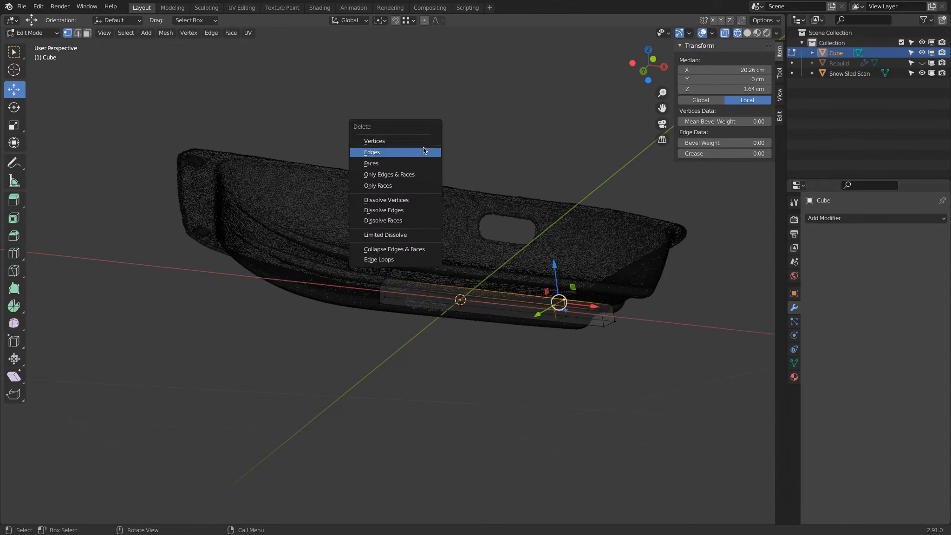
left_click(424, 151)
Select the whole bar in solid shading and add a Subdivision Surface modifier with 3 viewport levels
middle_click_drag(433, 144, 363, 173)
mouse_move(668, 212)
middle_mouse_down()
mouse_move(609, 186)
mouse_move(597, 204)
middle_mouse_up()
key("a")
key("z")
left_click(701, 245)
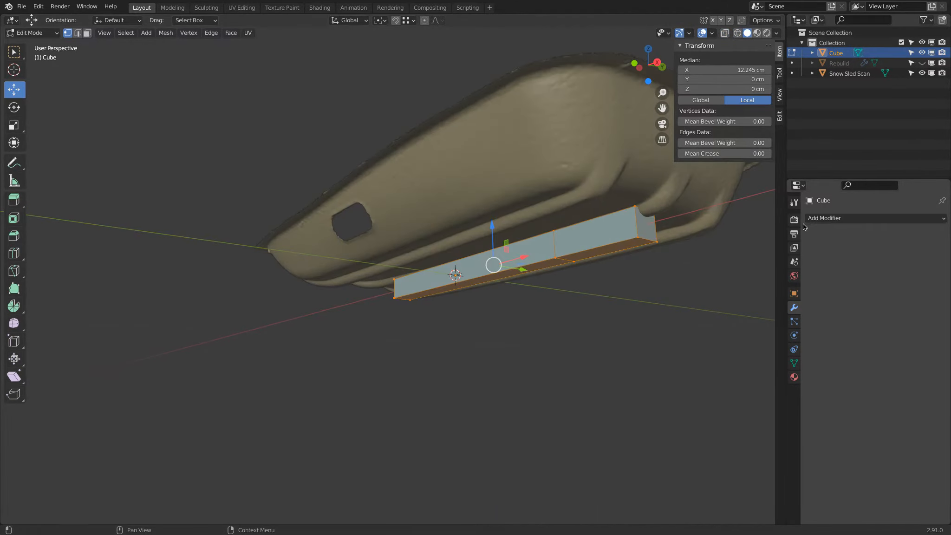
left_click(820, 218)
left_click(755, 390)
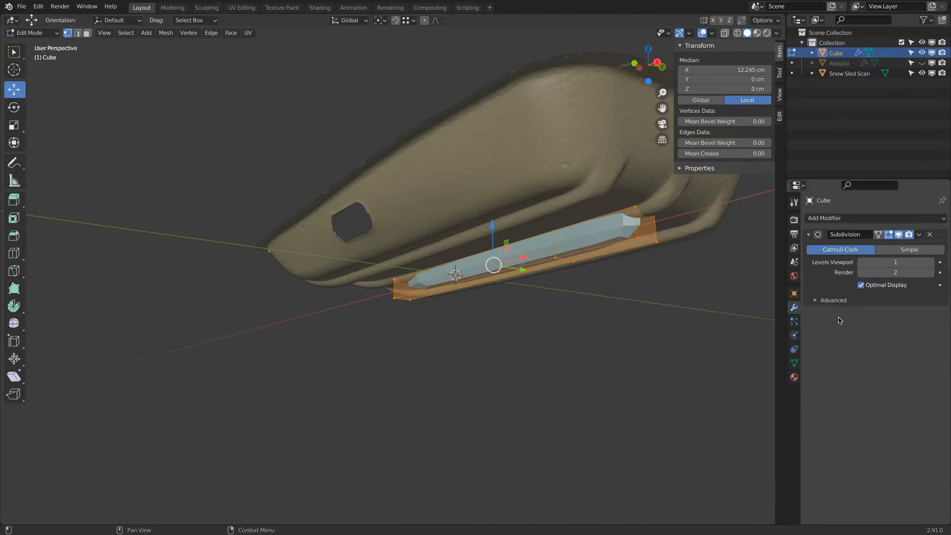
left_click(932, 262)
left_click(932, 262)
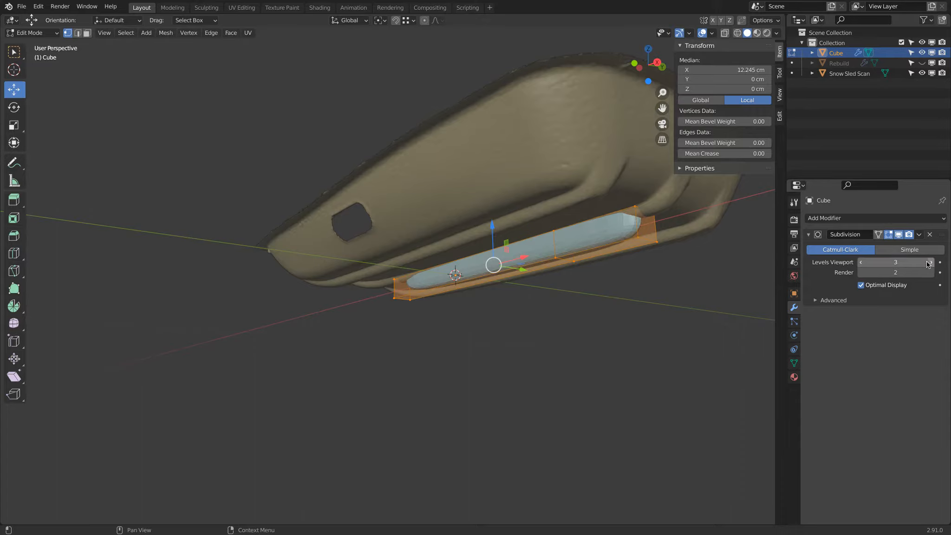
Raise the whole bar about 1.47 cm along the Z axis towards the sled's central ridge
middle_click_drag(653, 246, 678, 316)
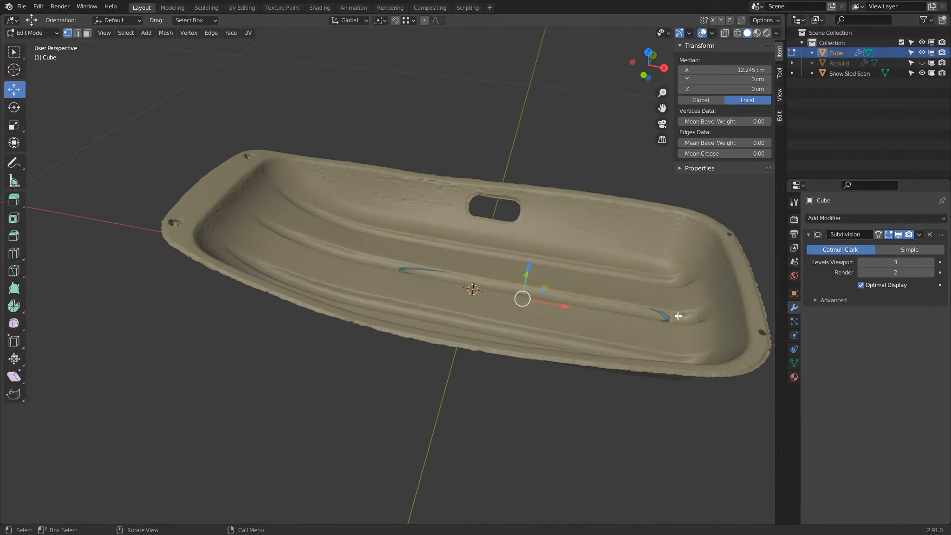
middle_click_drag(606, 273, 549, 335)
key("g")
key("z")
left_click(501, 279)
Add a loop cut near the bar's negative-X end with factor about -0.735 and another centred in its positive-X segment
key("KP_7")
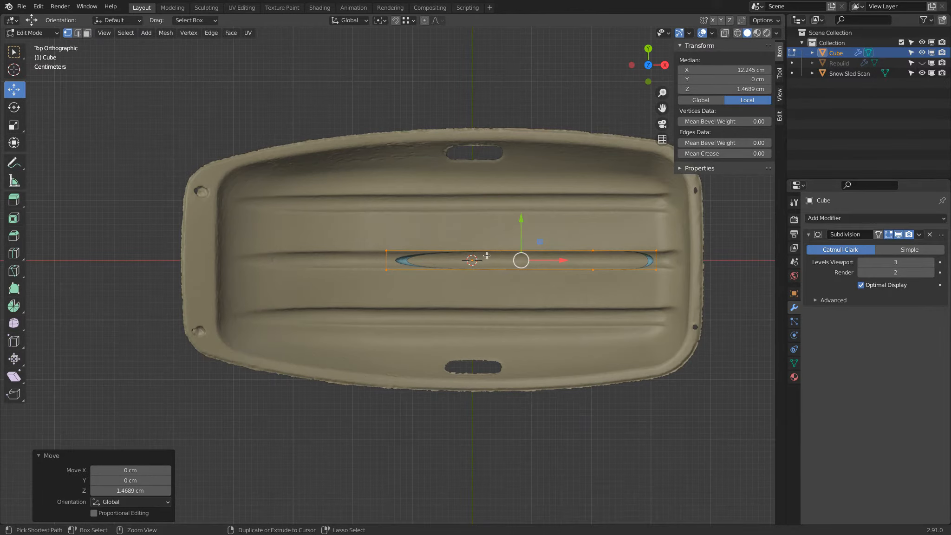
key("g")
key("g")
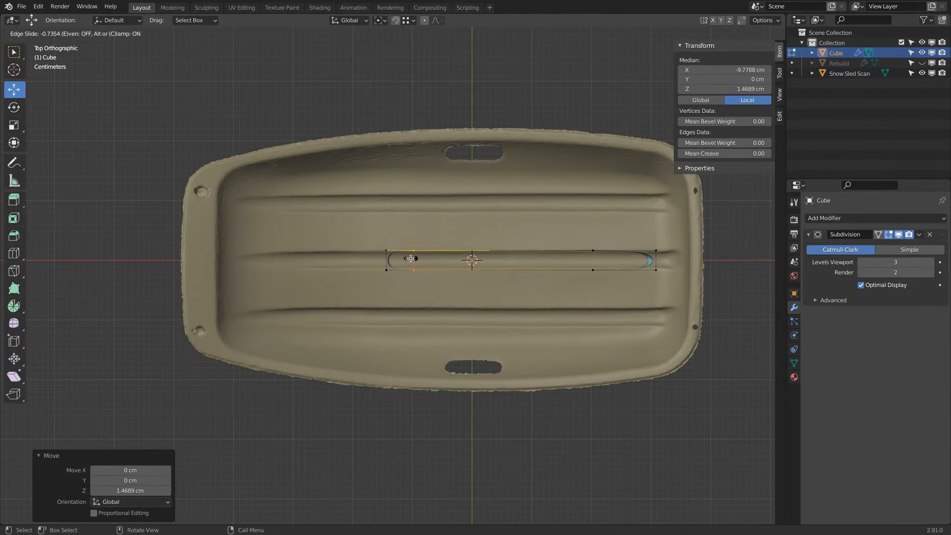
left_click(411, 258)
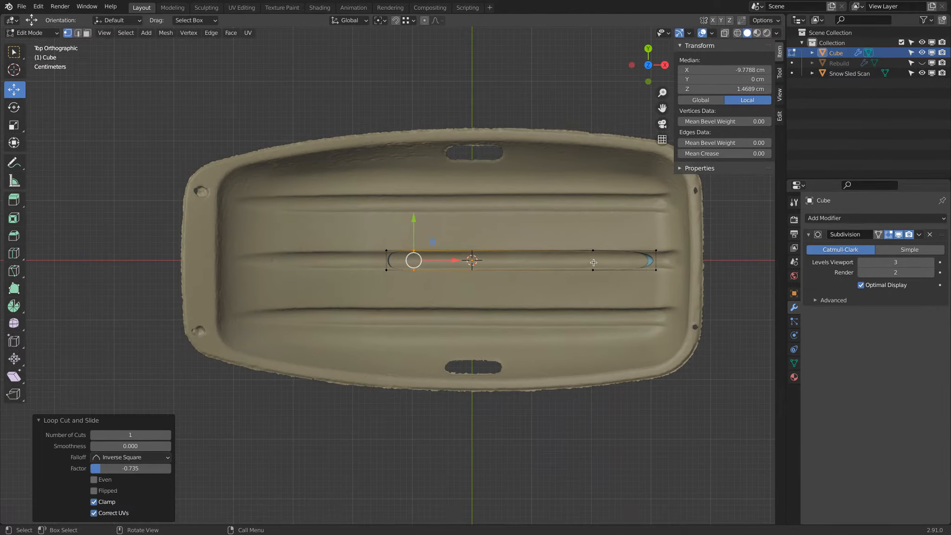
key("ctrl+r")
left_click(625, 260)
right_click(625, 260)
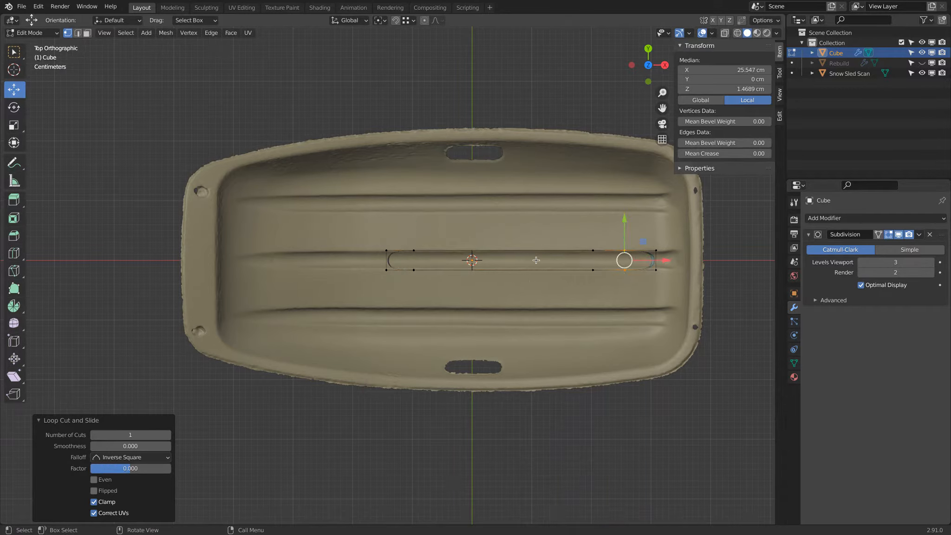
Select the whole bar and raise it about 0.94 cm along Z into the sled's central ridge
middle_click_drag(537, 272, 421, 191)
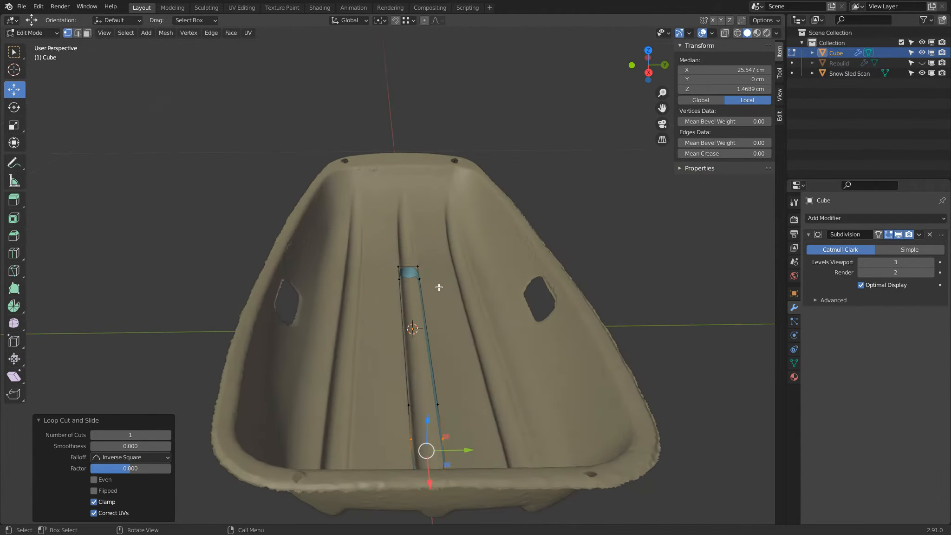
middle_click_drag(440, 288, 420, 292)
key("a")
left_click_drag(370, 320, 370, 313)
middle_click_drag(370, 313, 415, 328)
left_click_drag(414, 329, 415, 324)
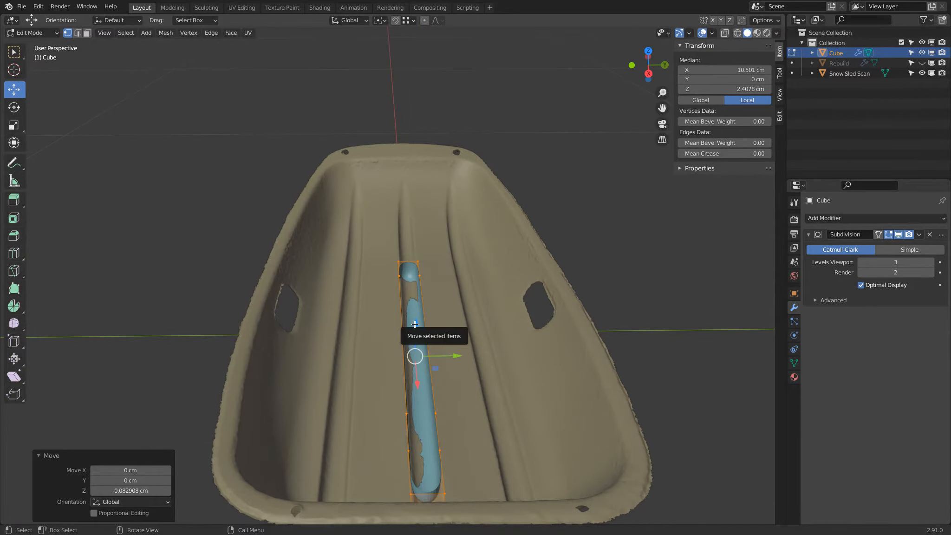
Clip the view to a thin cross-section through the bar and the sled's central ridge
key("KP_7")
key("alt+b")
left_click_drag(478, 234, 523, 286)
middle_click_drag(497, 275, 542, 237)
scroll(412, 193, "up", 3)
middle_click_drag(412, 193, 420, 181)
scroll(363, 224, "up", 3)
middle_click_drag(364, 223, 419, 95)
middle_click_drag(331, 102, 426, 119)
left_click_drag(340, 153, 315, 154)
left_click_drag(341, 114, 343, 118)
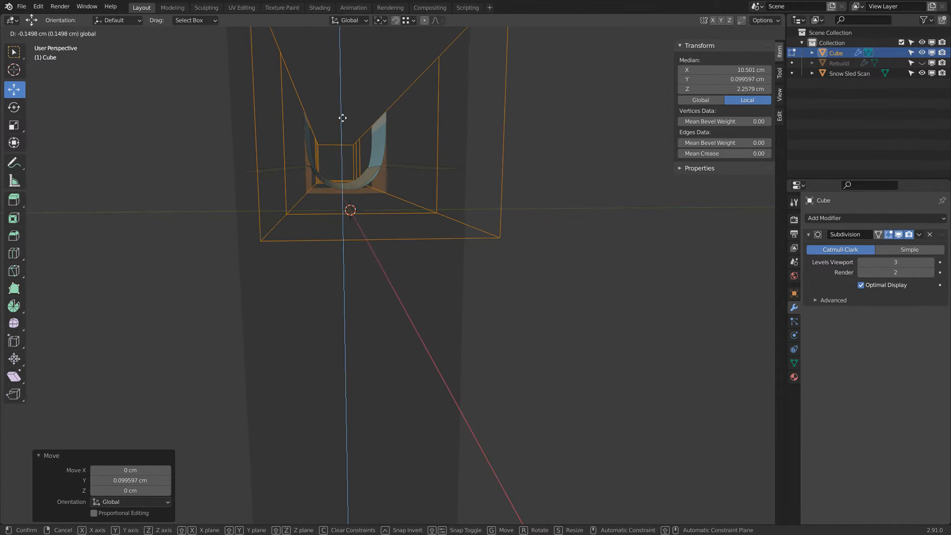
key("Escape")
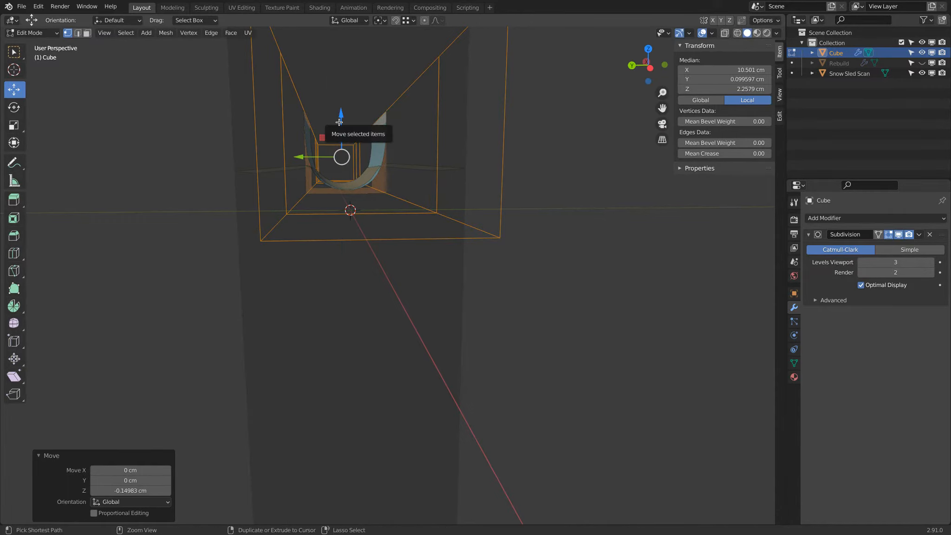
key("ctrl+z")
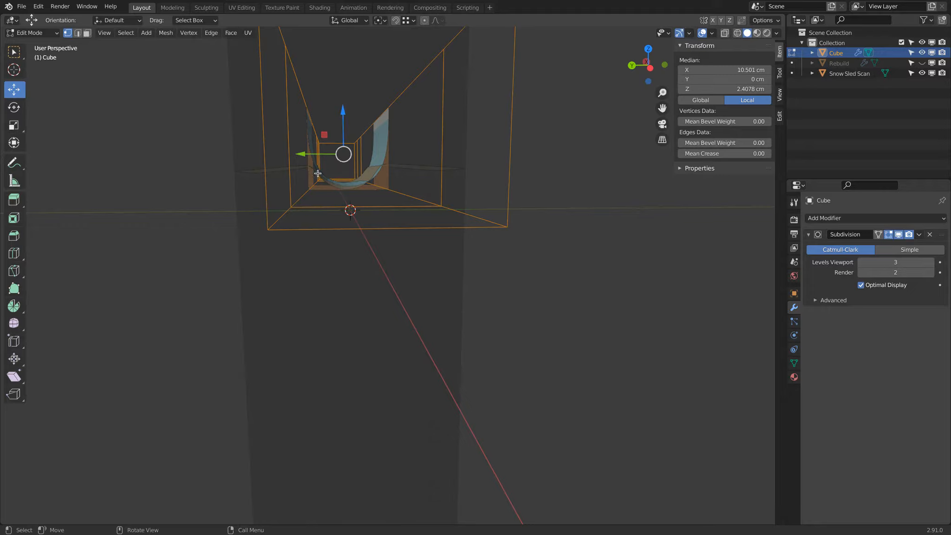
Scale the bar to about 0.78 in Z and lower it about 0.3 cm to fit the ridge's cross-section
key("s")
key("z")
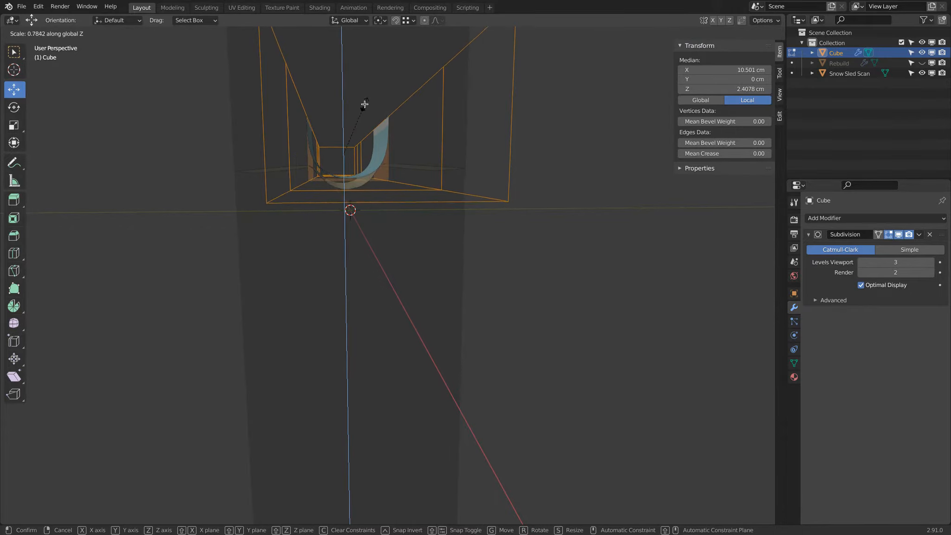
left_click(366, 100)
left_click_drag(345, 110, 340, 112)
scroll(340, 113, "up", 3)
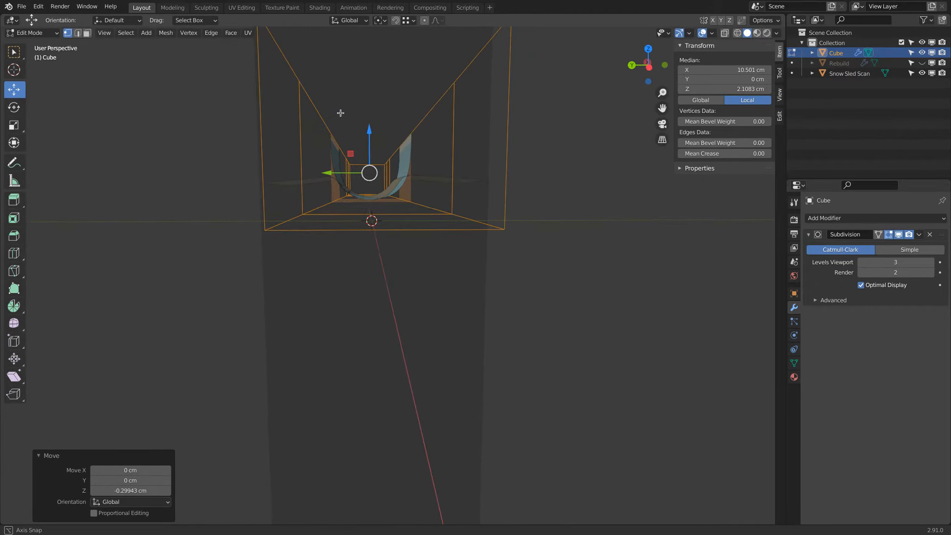
Flatten the bar further to 0.888 in Z and lower it about 0.18 cm against the ridge's section
key("s")
key("z")
left_click(367, 127)
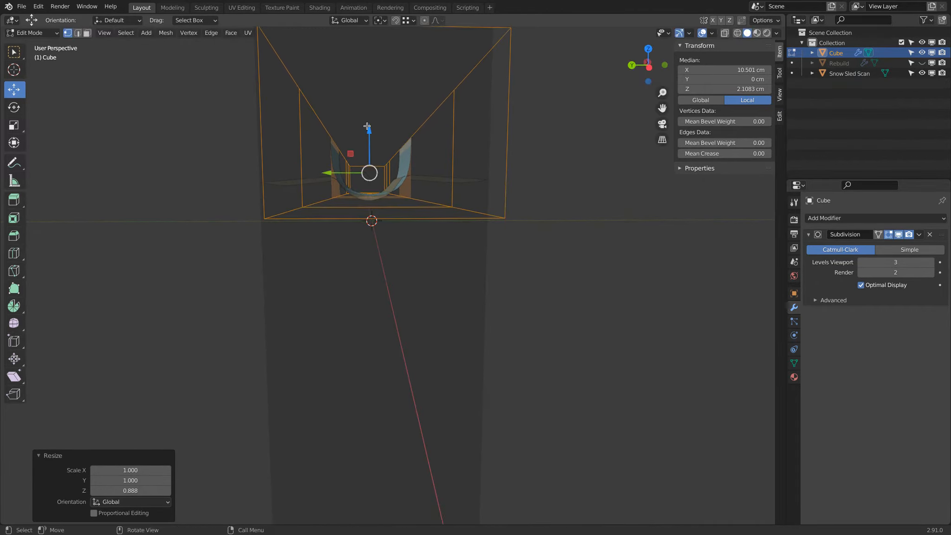
left_click_drag(367, 127, 369, 135)
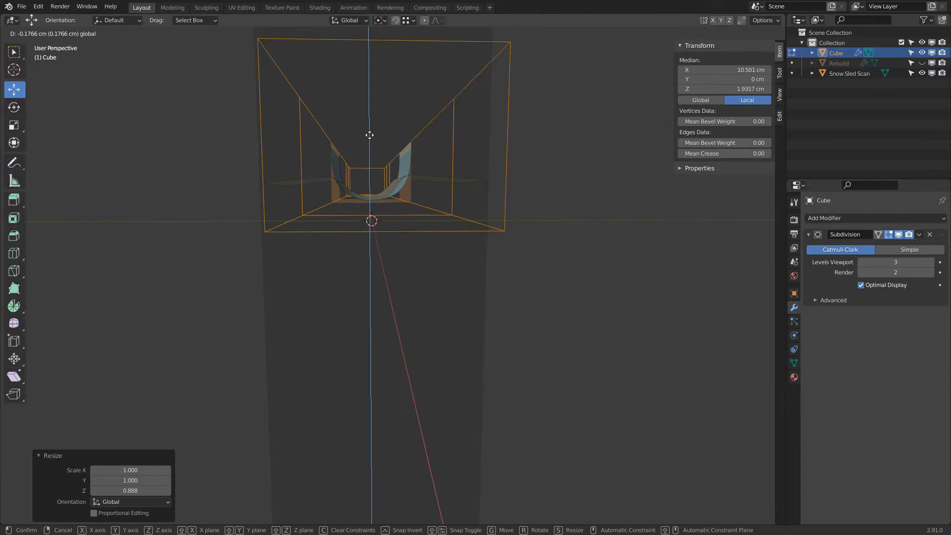
left_click_drag(369, 135, 370, 136)
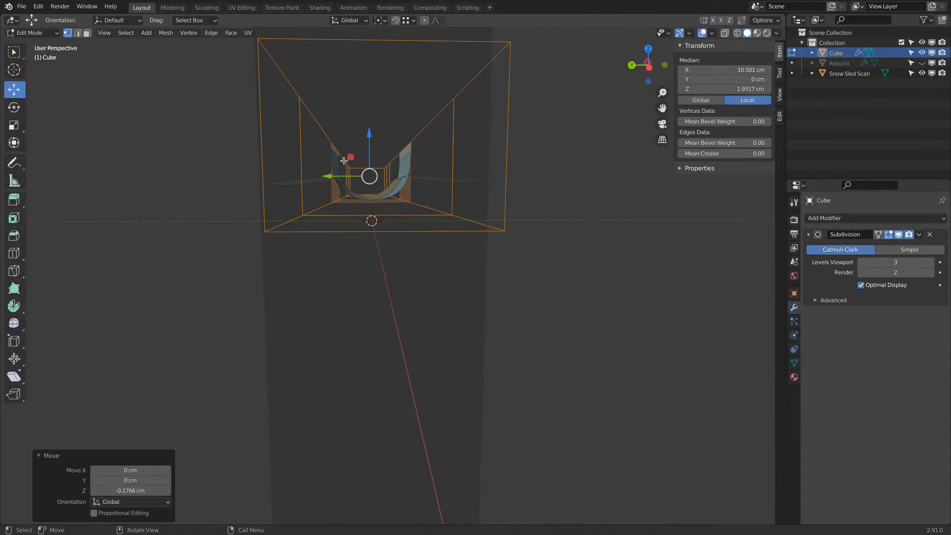
left_click_drag(333, 175, 330, 173)
right_click(331, 173)
Stretch the bar to about 1.16 in Z and raise it about 0.18 cm within the ridge's section
mouse_move(378, 171)
middle_mouse_down()
mouse_move(382, 157)
mouse_move(381, 166)
middle_mouse_up()
key("s")
key("z")
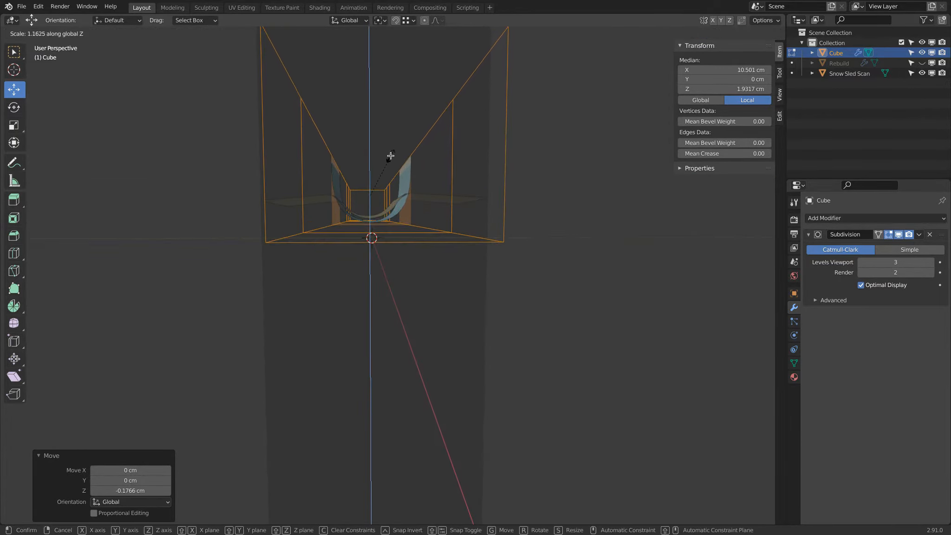
left_click(390, 155)
left_click_drag(372, 155, 371, 151)
mouse_move(372, 151)
middle_mouse_down()
mouse_move(384, 150)
mouse_move(365, 154)
middle_mouse_up()
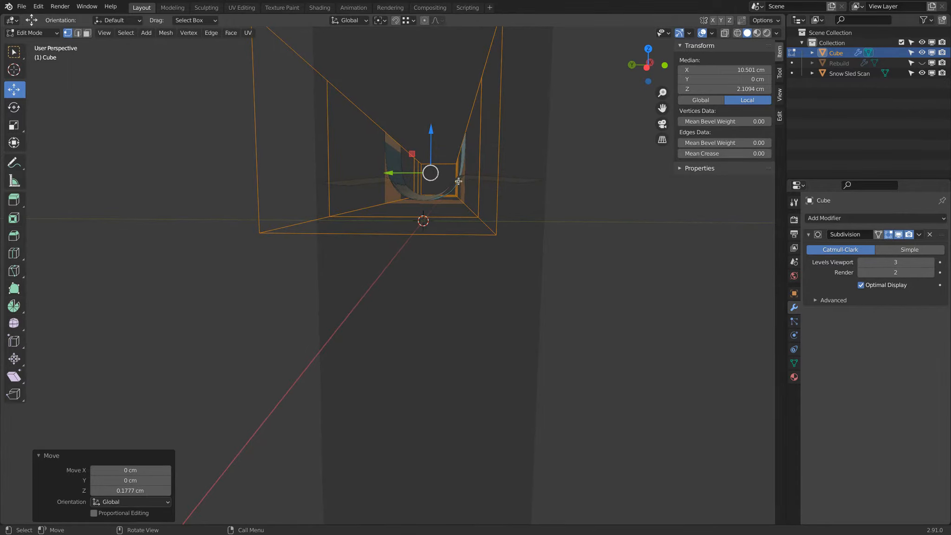
Scale the bar to 0.832 in Z and lower it about 0.23 cm to match the ridge's curve
key("s")
key("z")
left_click(438, 122)
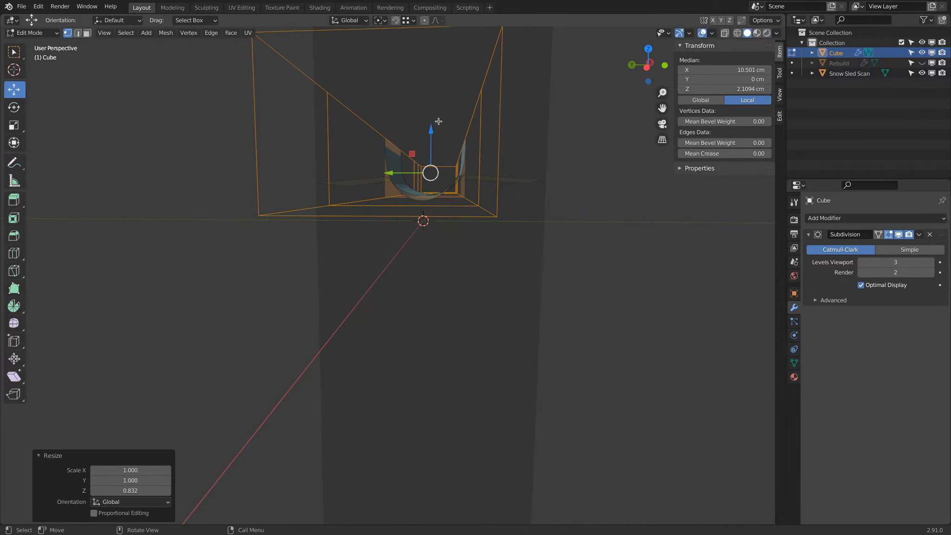
left_click_drag(435, 128, 431, 132)
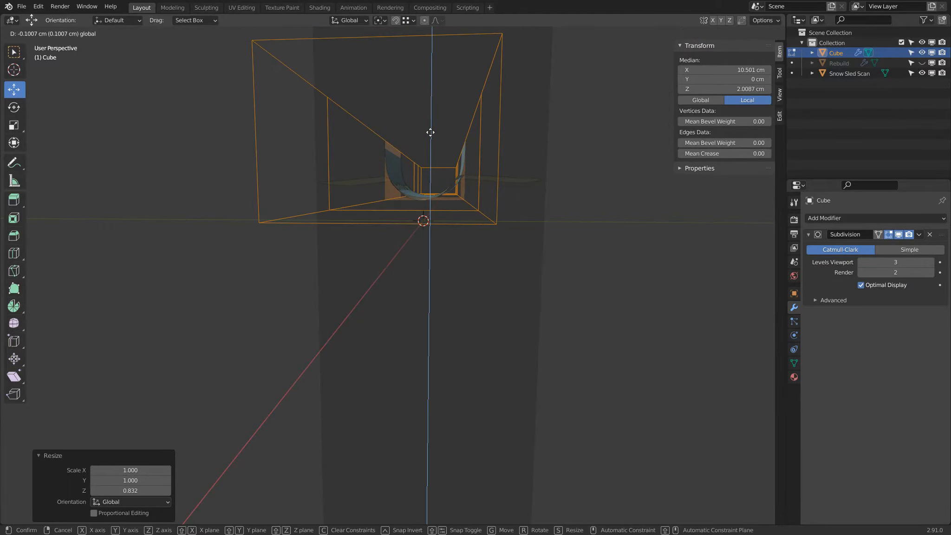
left_click_drag(430, 132, 432, 134)
Clear the view clipping so the whole sled scan and bar are shown
scroll(431, 134, "down", 2)
middle_click_drag(431, 135, 421, 136)
scroll(421, 135, "down", 4)
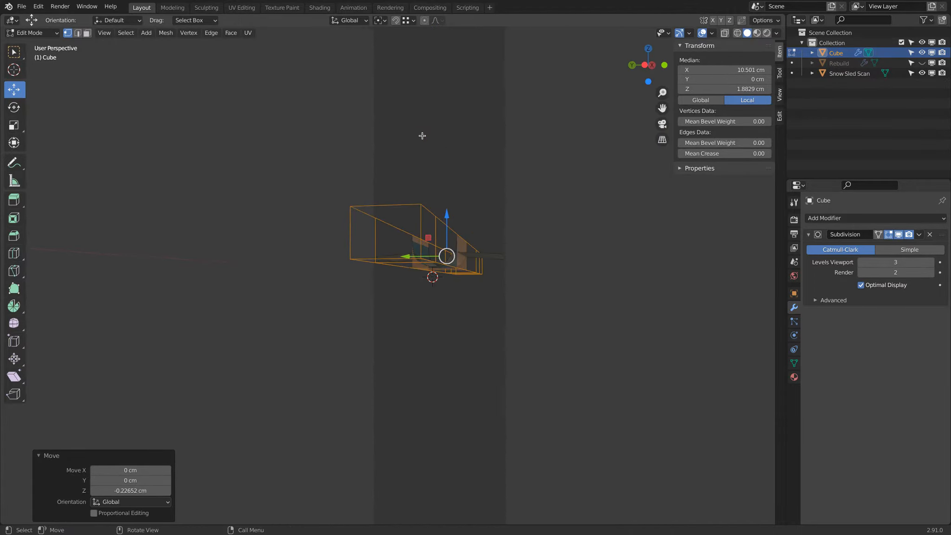
scroll(422, 135, "down", 2)
middle_click_drag(423, 136, 459, 245)
middle_click_drag(478, 278, 372, 148, "shift")
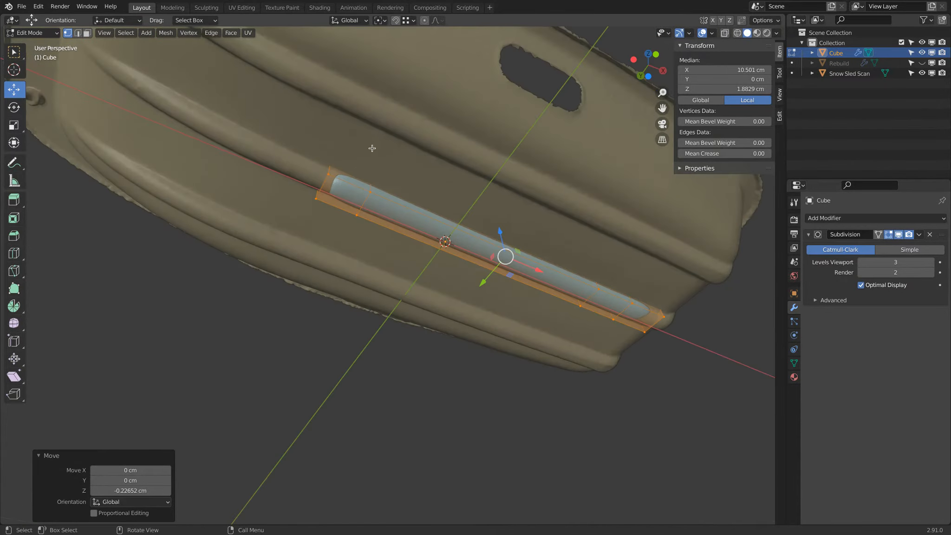
Select all the lower vertices of the bar, along both long sides
left_click(337, 175)
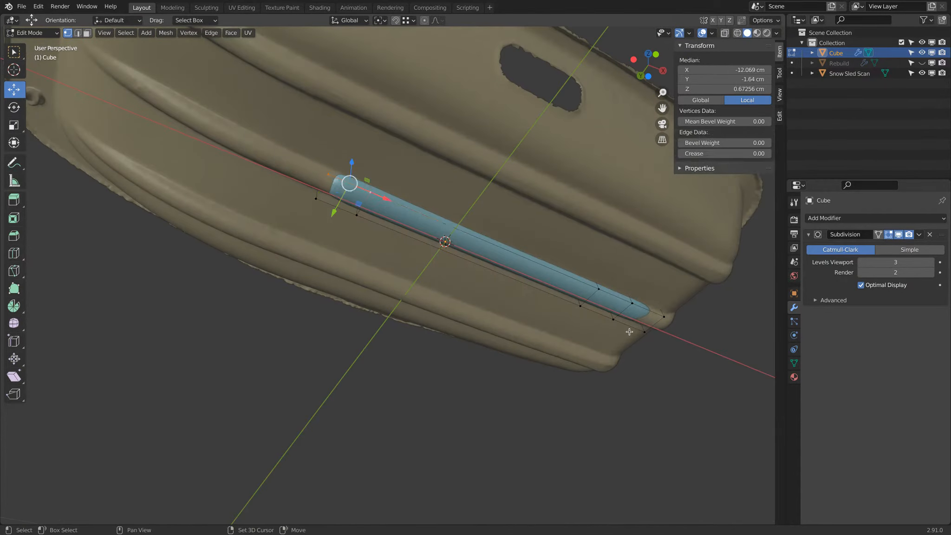
left_click(602, 294, "shift")
left_click(630, 304, "shift")
left_click(665, 317, "shift")
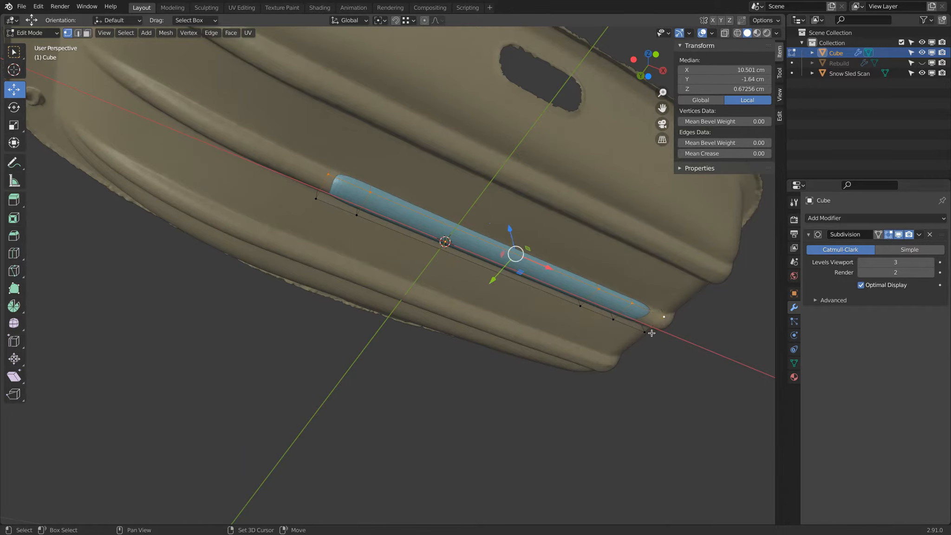
left_click(644, 332, "shift")
left_click(614, 321, "shift")
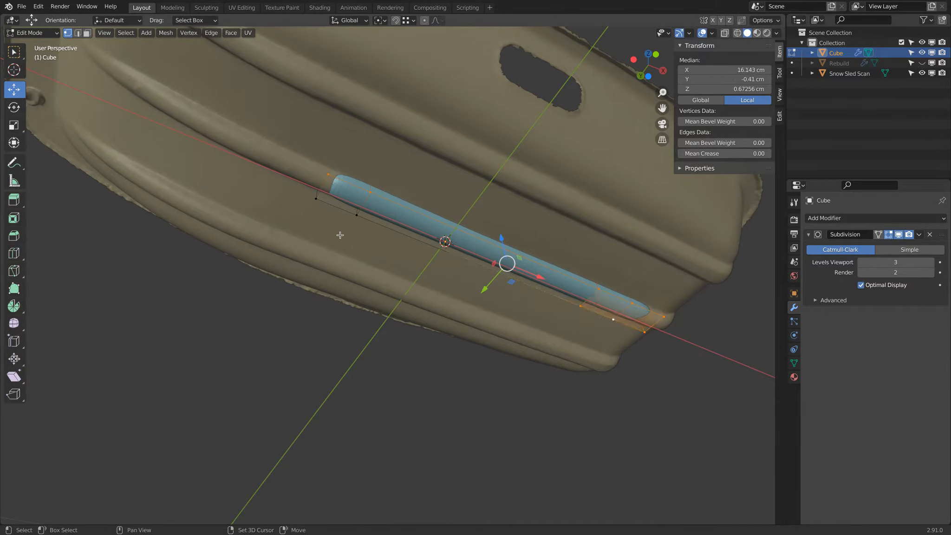
left_click(356, 218, "shift")
left_click(318, 202, "shift")
Clip the view from above to a narrow slice across the bar and look at its cross-section from the end
key("shift+z")
mouse_move(499, 206)
middle_mouse_down()
mouse_move(483, 230)
mouse_move(576, 248)
mouse_move(501, 312)
mouse_move(510, 314)
middle_mouse_up()
key("shift+z")
key("KP_7")
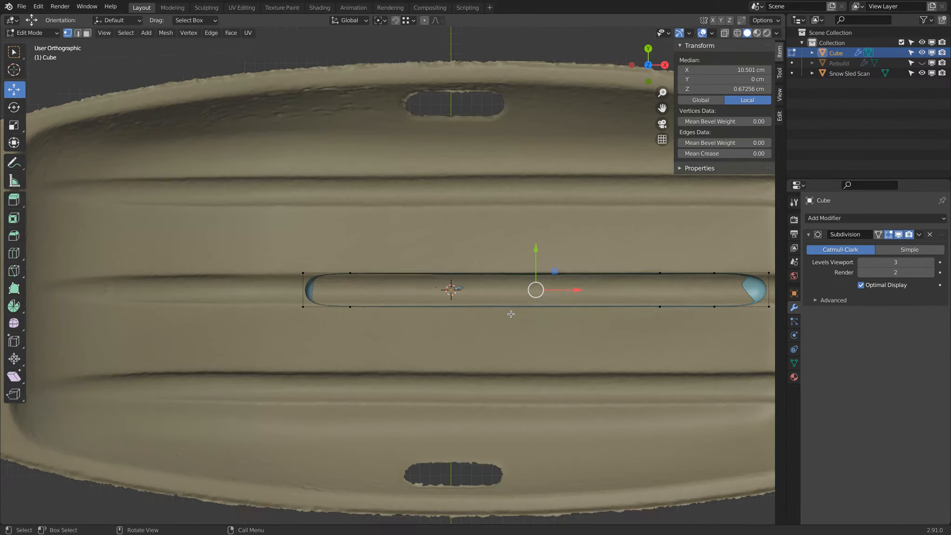
scroll(511, 314, "down", 2)
key("b")
left_click_drag(425, 244, 474, 337)
middle_click_drag(395, 322, 429, 312)
scroll(464, 252, "up", 3)
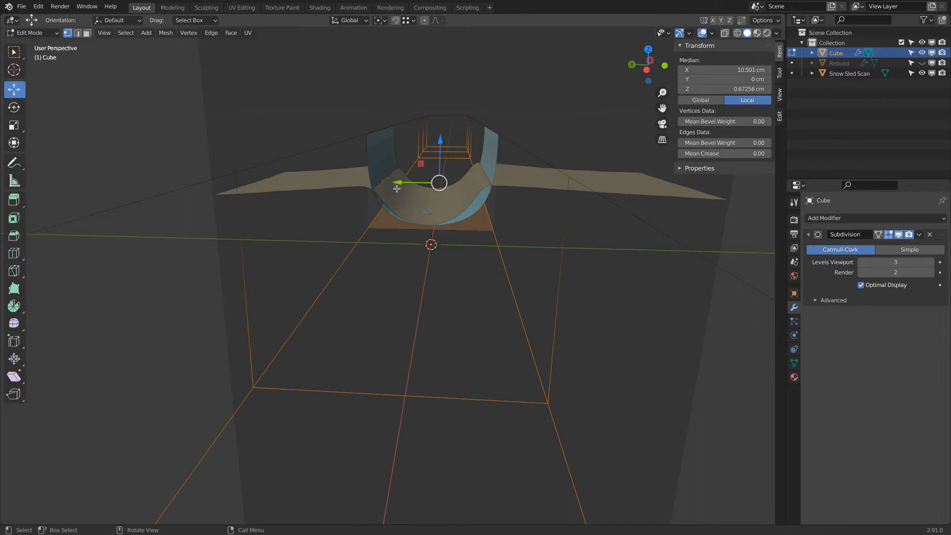
Scale the bar's lower vertices to 0.645 in Y to match the bottom of the ridge's section
key("s")
key("y")
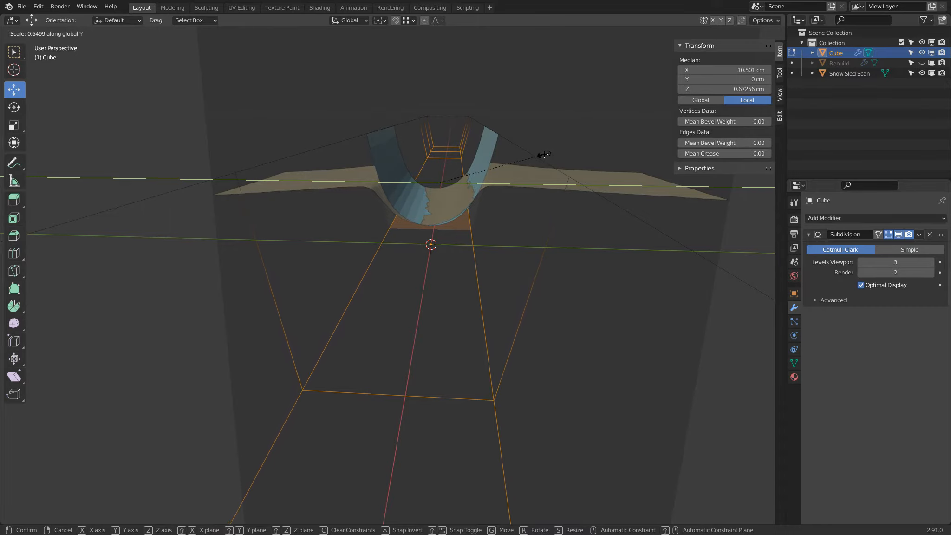
left_click(543, 154)
middle_click_drag(543, 154, 506, 158)
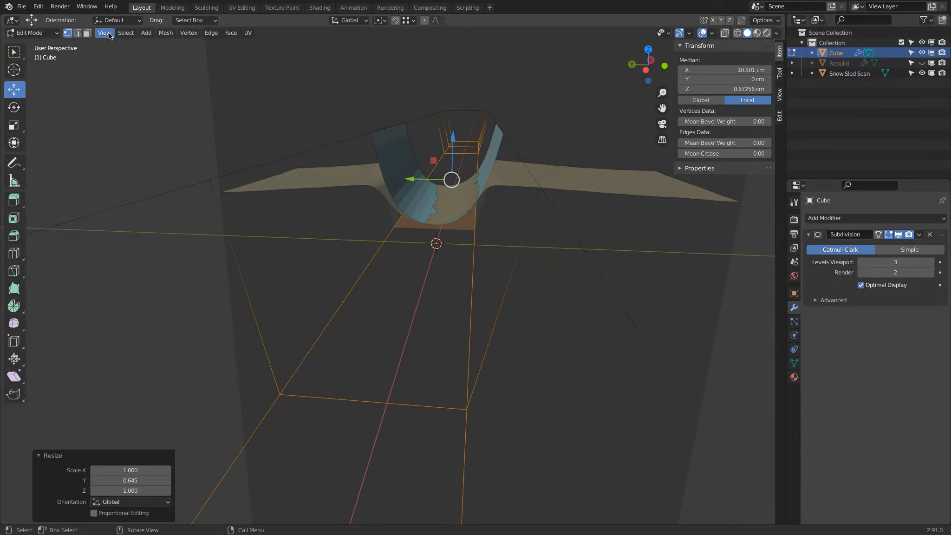
Invert the selection and widen the bar's upper vertices along Y to match the ridge's flare
left_click(126, 32)
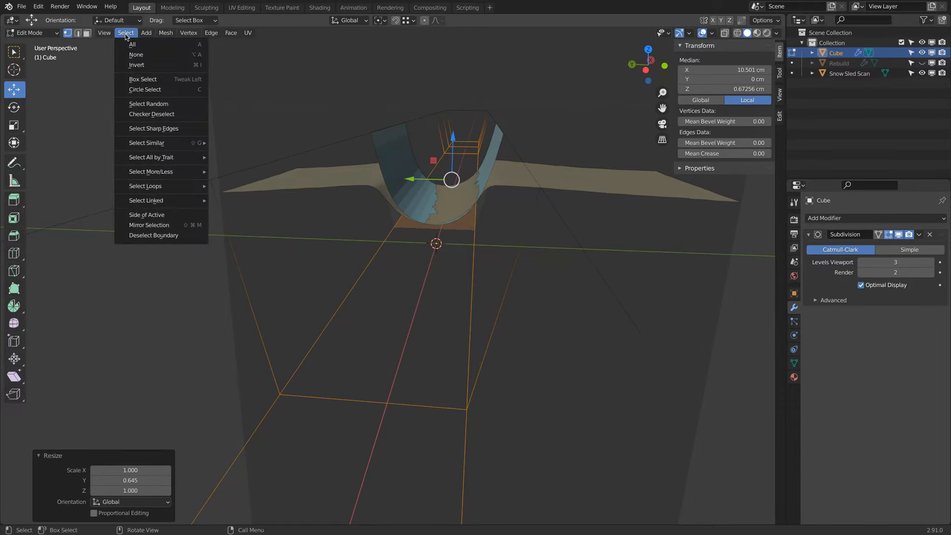
left_click(133, 70)
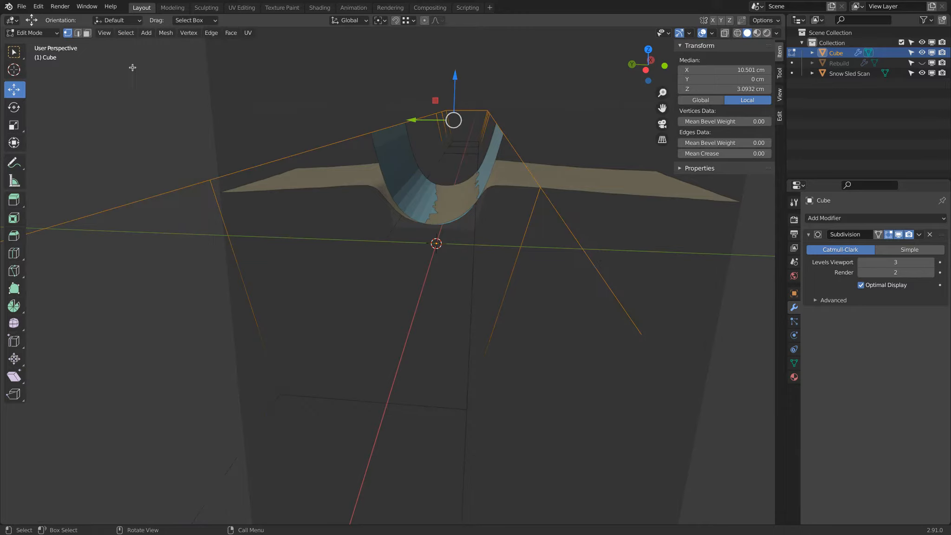
key("s")
key("y")
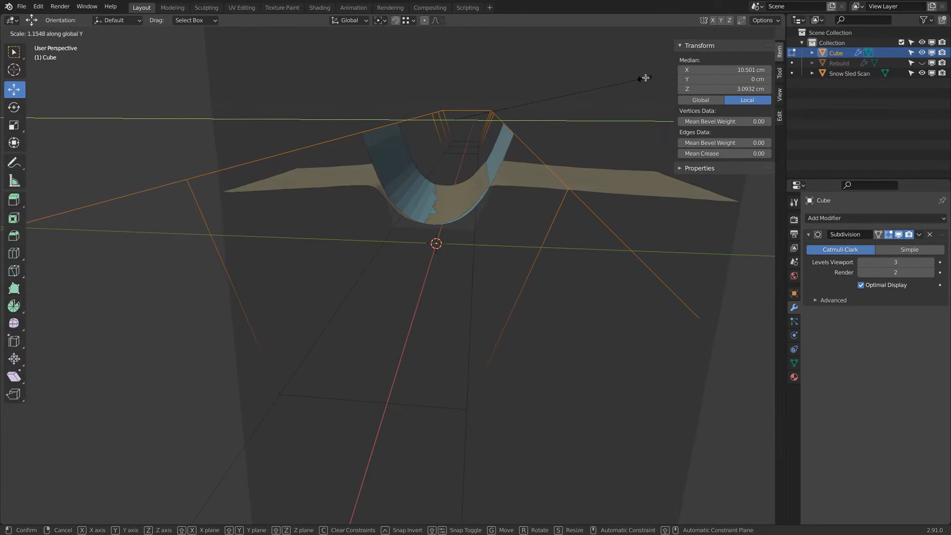
left_click(673, 70)
key("a")
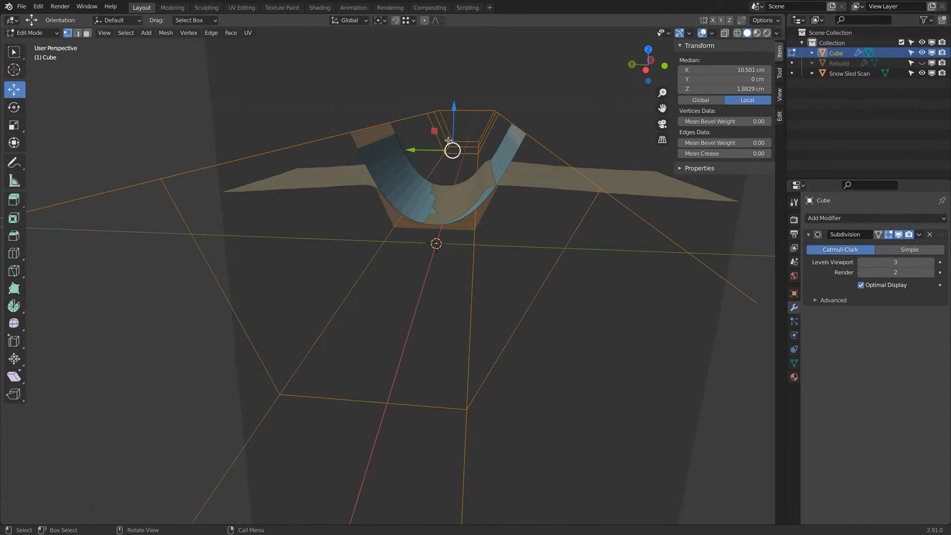
left_click_drag(417, 148, 412, 149)
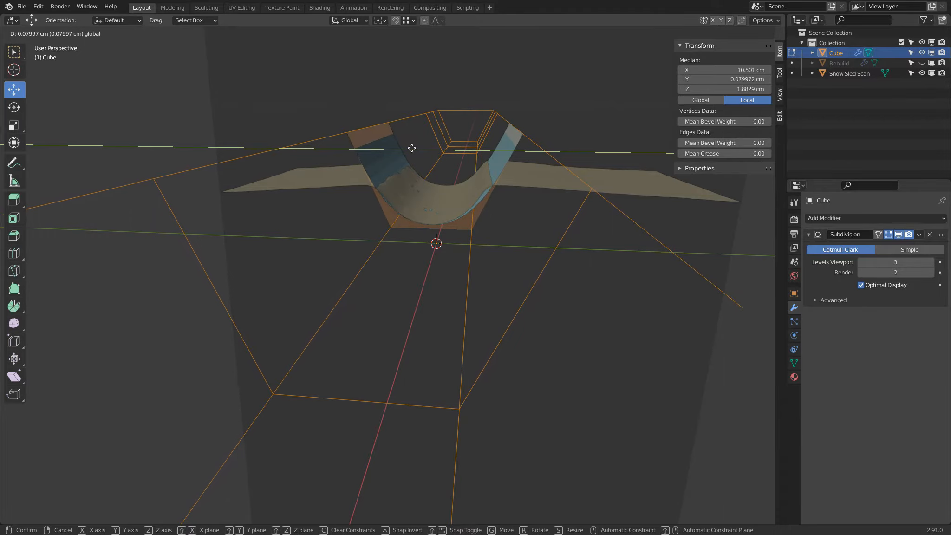
right_click(412, 148)
Clear the view clipping and check the reshaped bar against the whole sled scan
middle_click_drag(412, 148, 412, 170)
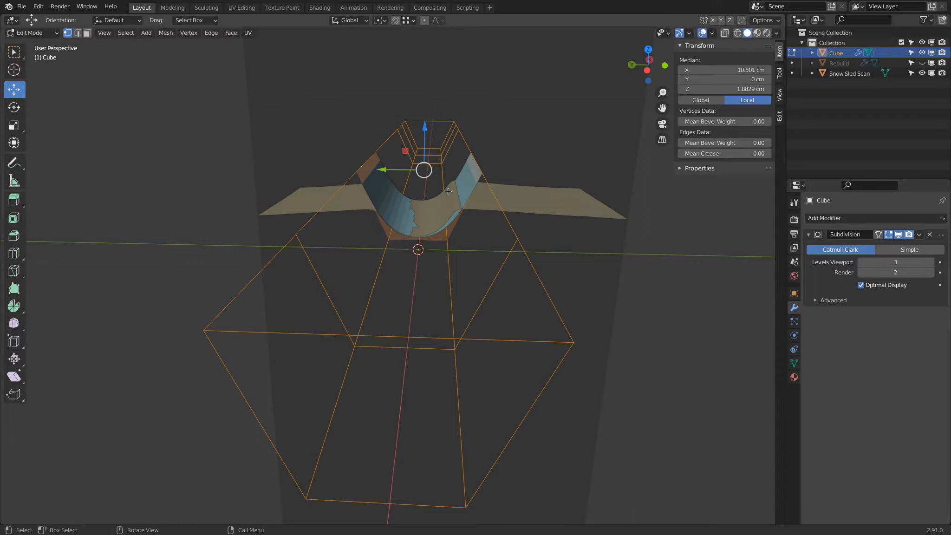
key("alt")
key("alt+b")
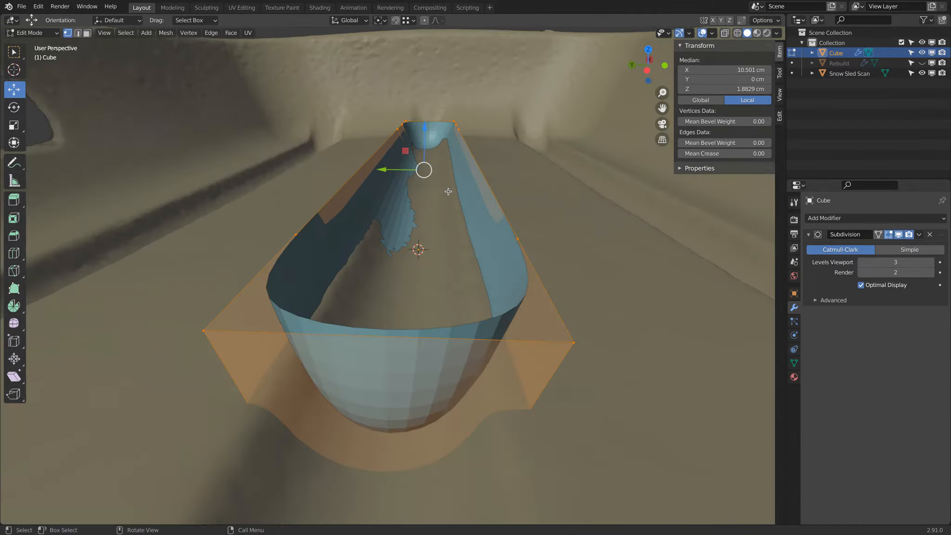
scroll(450, 191, "down", 1)
middle_click_drag(453, 191, 429, 218)
scroll(424, 215, "down", 7)
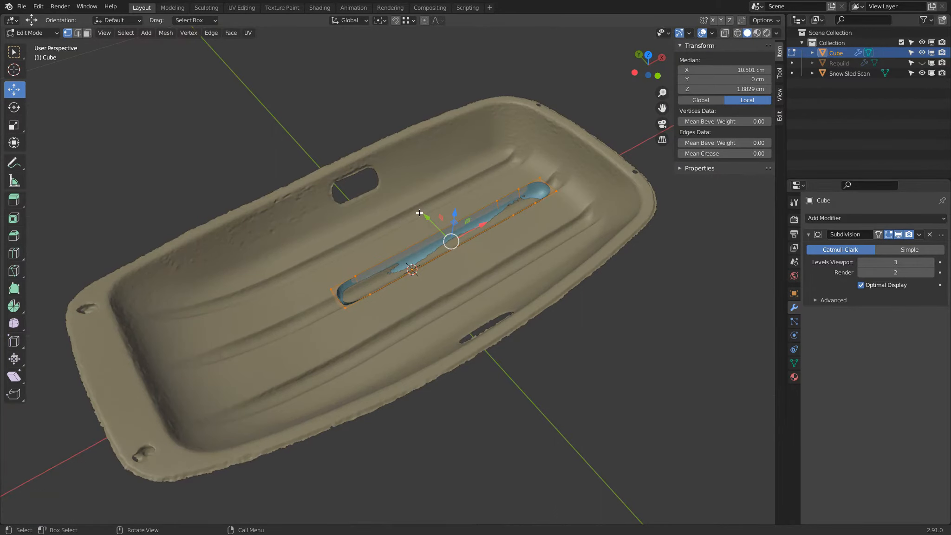
Clip the view from above to a lengthwise strip around the central ridge and deselect the bar's vertices
key("KP_1")
key("KP_7")
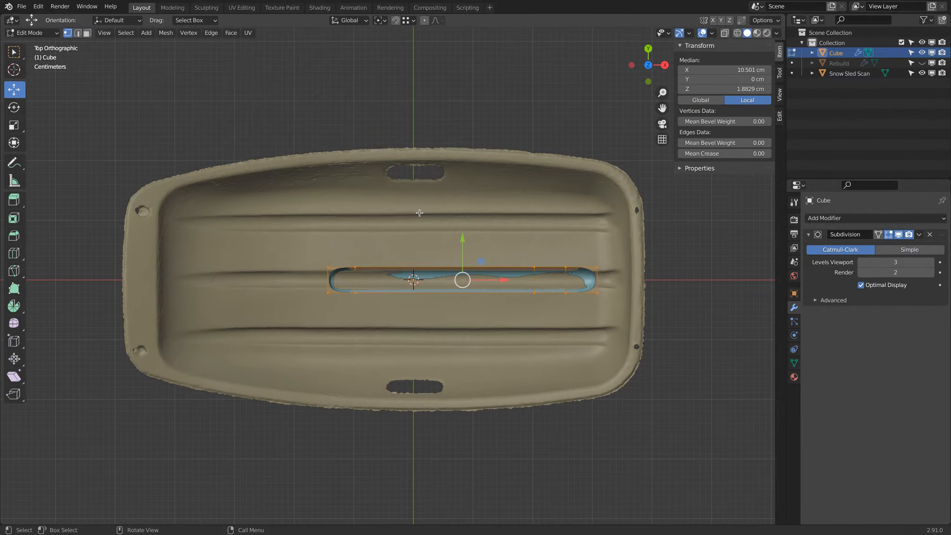
key("alt+b")
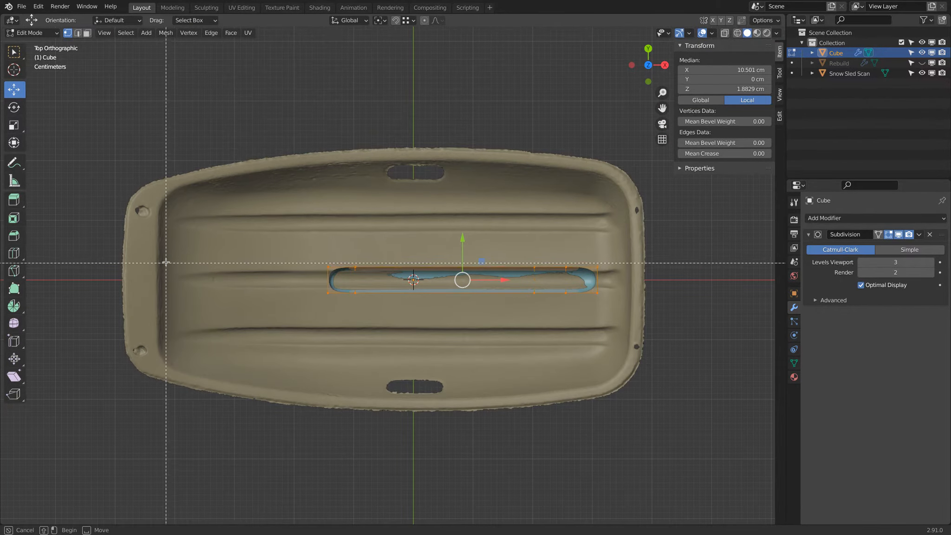
mouse_move(166, 256)
left_mouse_down()
mouse_move(382, 297)
mouse_move(654, 297)
mouse_move(627, 301)
left_mouse_up()
middle_click_drag(627, 301, 612, 247)
left_click(540, 239)
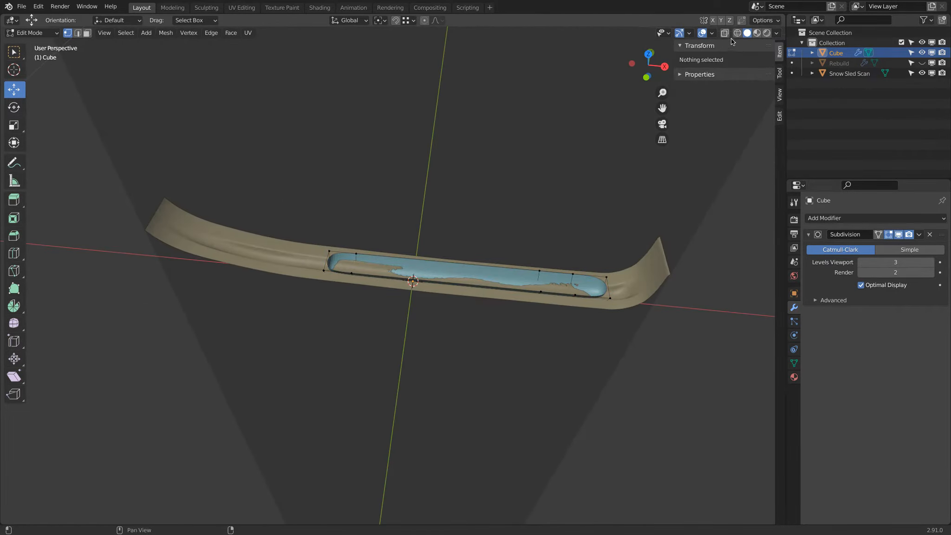
Select the vertices of the bar's −X end through the mesh and move them about 0.23 cm along −X
key("z")
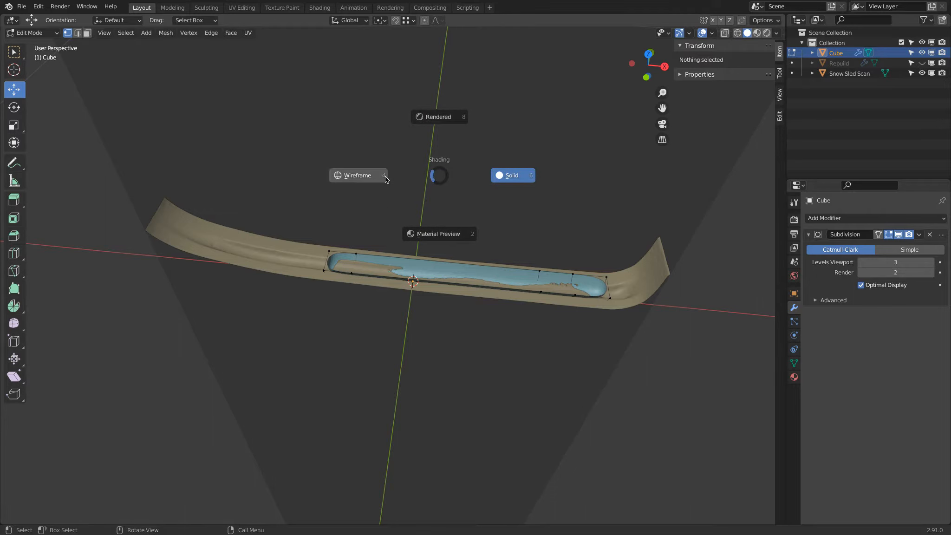
left_click(329, 265)
key("b")
left_click_drag(295, 220, 384, 299)
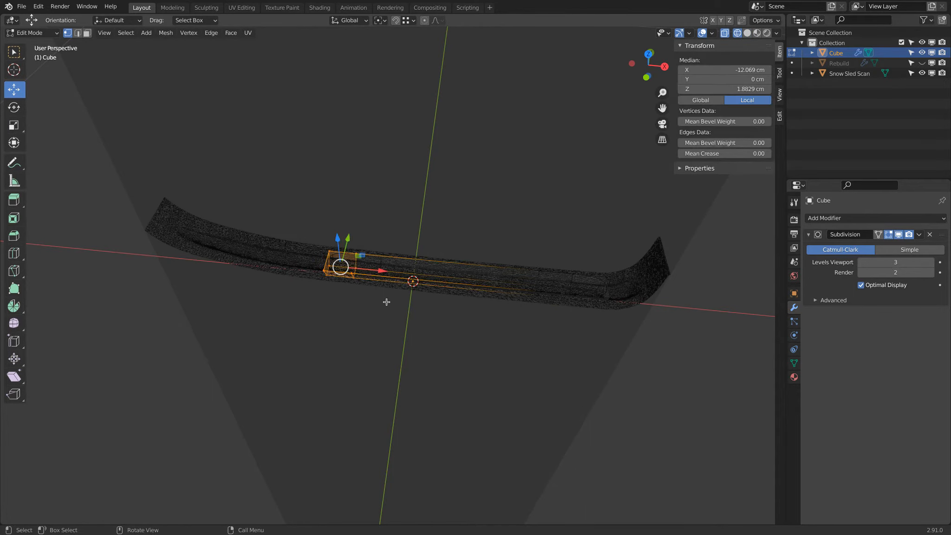
key("KP_1")
key("shift+z")
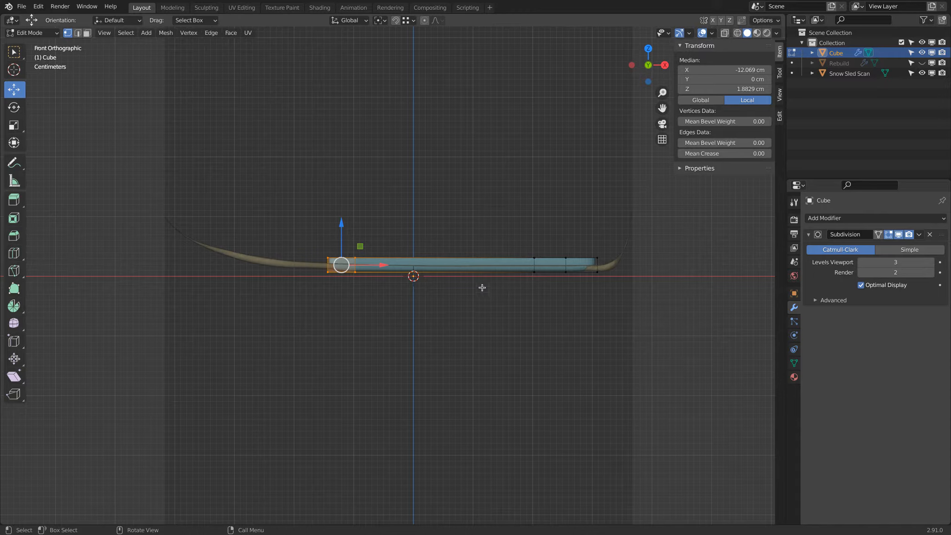
left_click_drag(383, 264, 383, 267)
middle_click_drag(382, 236, 380, 317)
scroll(356, 280, "up", 4)
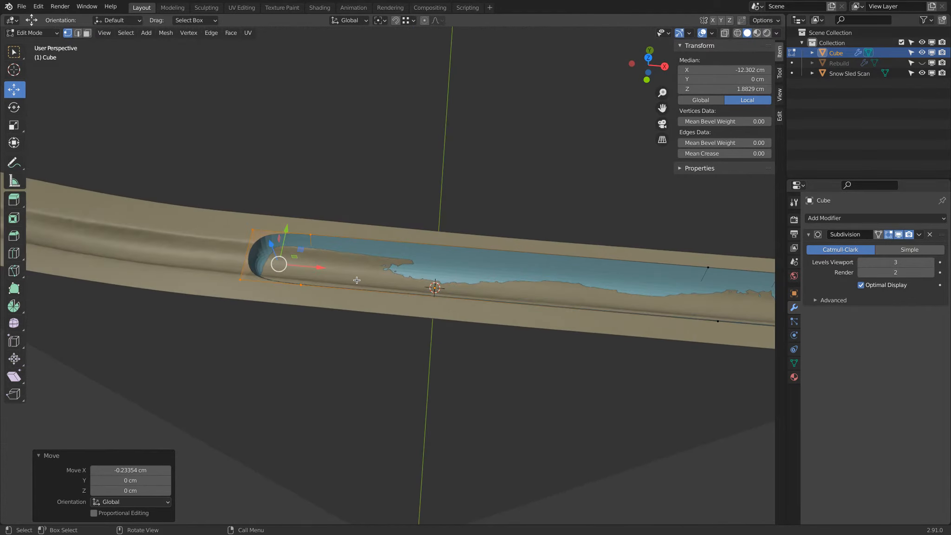
Add one loop cut across the bar's long middle section, slid to factor 0.858 near the −X end, and deselect all
scroll(410, 259, "down", 2)
key("ctrl+r")
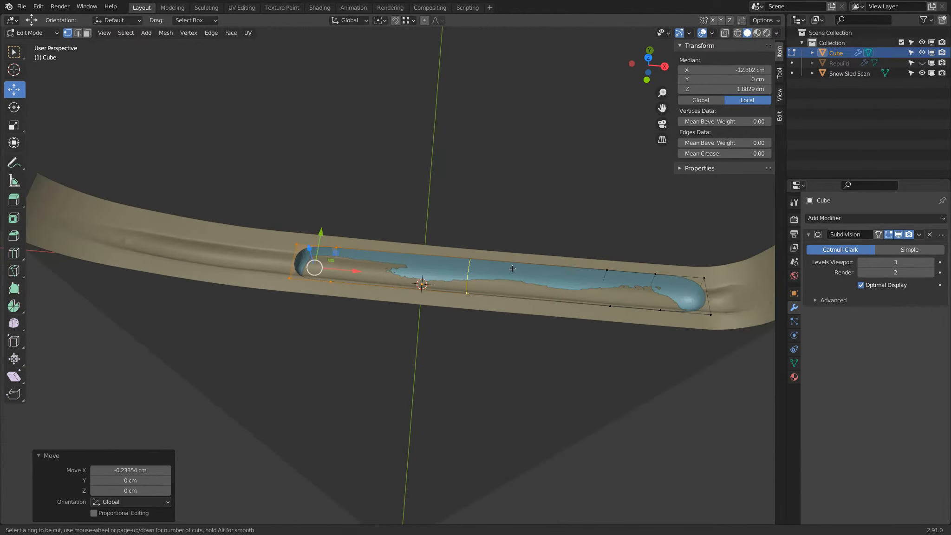
left_click(510, 268)
left_click(396, 266)
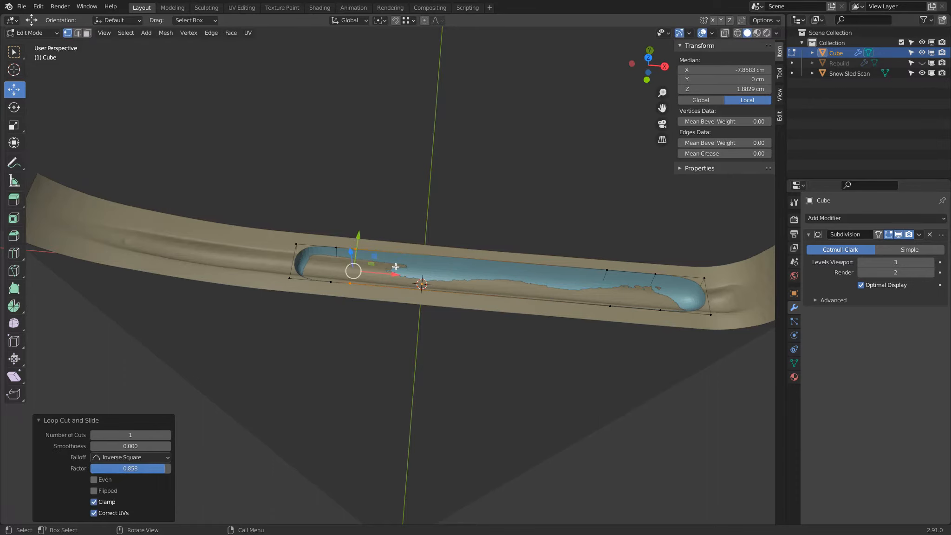
key("a")
key("a")
Select the bar's −X end vertices and move them about 23.08 cm along −X and 4 cm up toward the sled's raised end
middle_click_drag(366, 272, 484, 267, "shift")
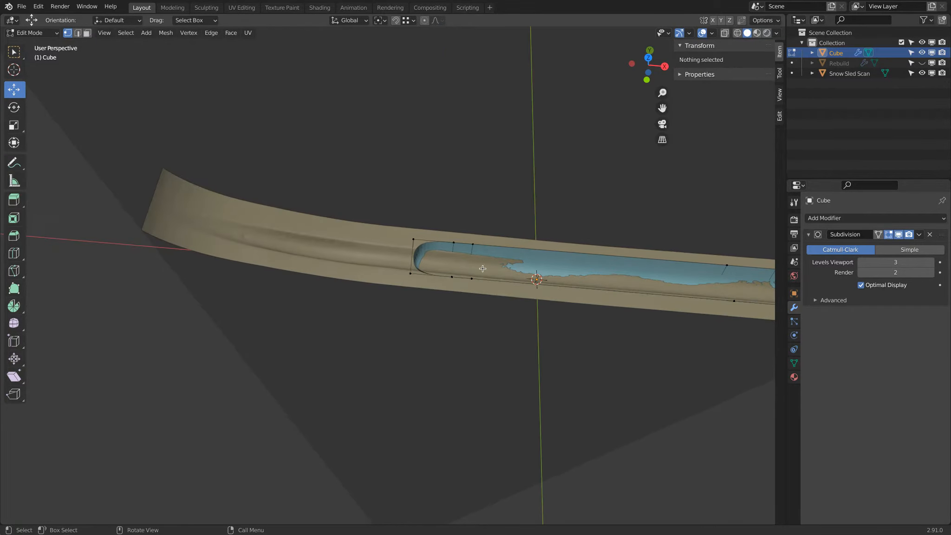
key("z")
key("b")
left_click_drag(397, 212, 458, 304)
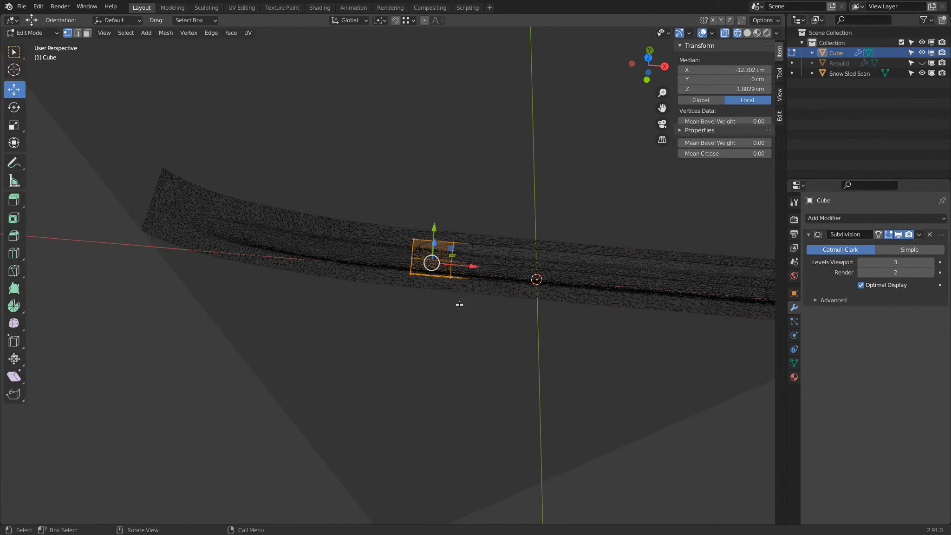
key("KP_1")
key("shift+z")
middle_click_drag(476, 287, 559, 328, "shift")
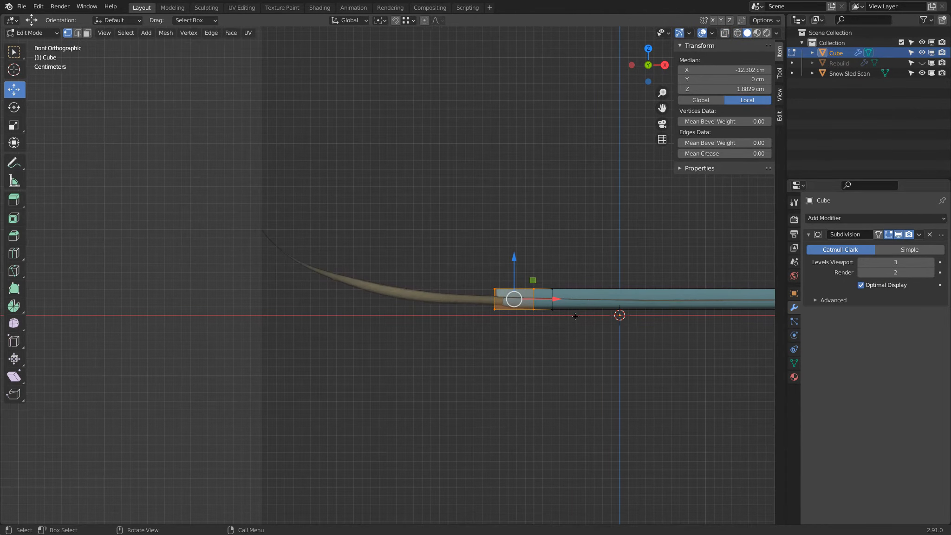
key("g")
left_click(380, 274)
Nudge the bar's end about 1.65 cm further along −X and raise it about 1 cm to reach the ridge's end
middle_click_drag(381, 274, 382, 305)
key("g")
key("x")
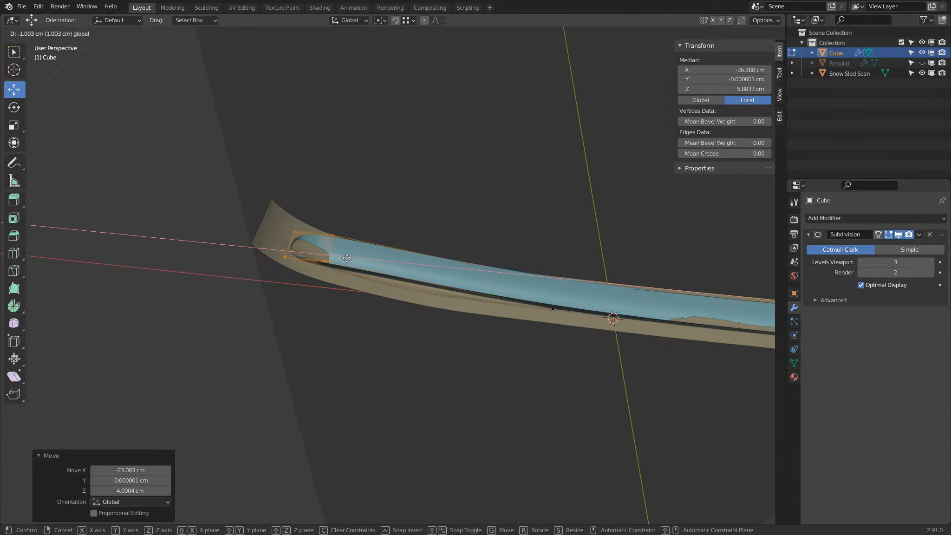
left_click(341, 256)
left_click_drag(303, 223, 302, 219)
left_click_drag(343, 253, 340, 249)
In front view, rotate the bar's end by -29.4° and move it about 0.7 cm along −X and 0.38 cm up
key("KP_1")
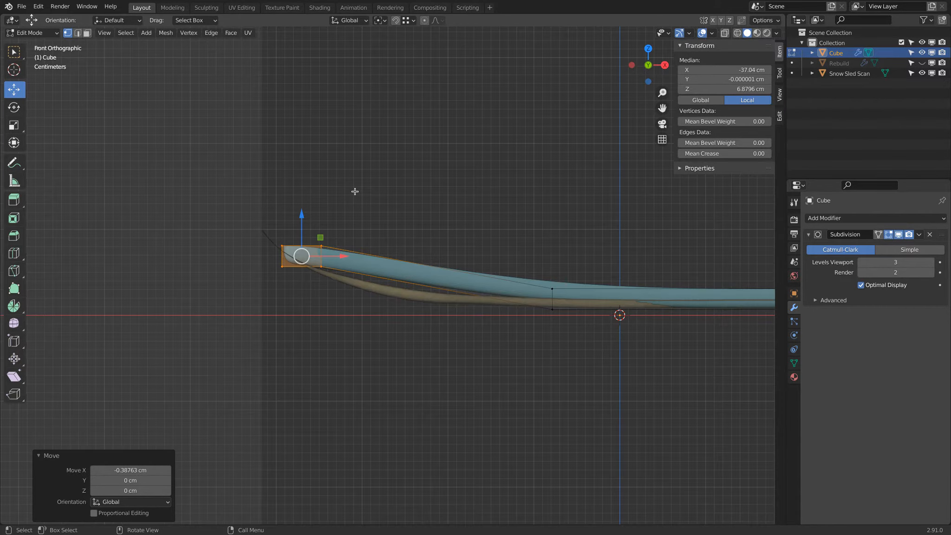
key("r")
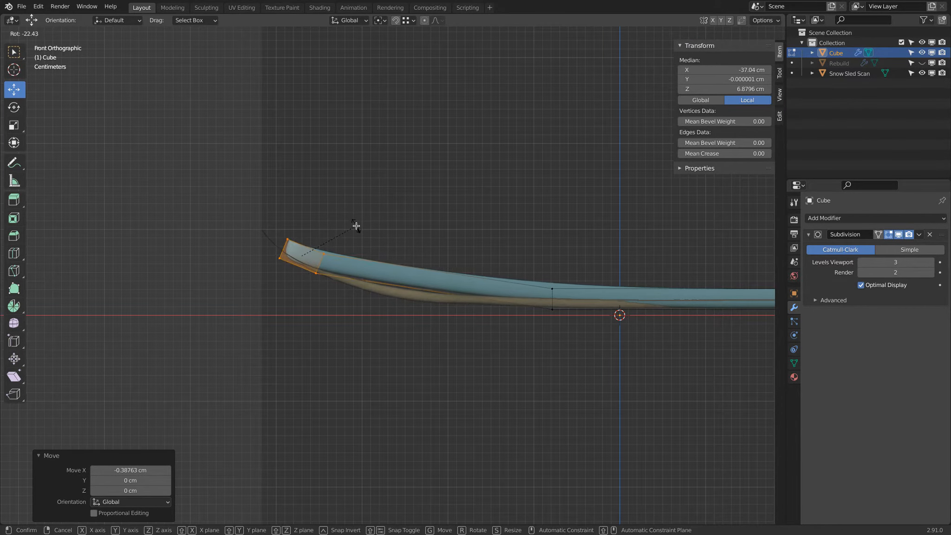
left_click(356, 233)
key("g")
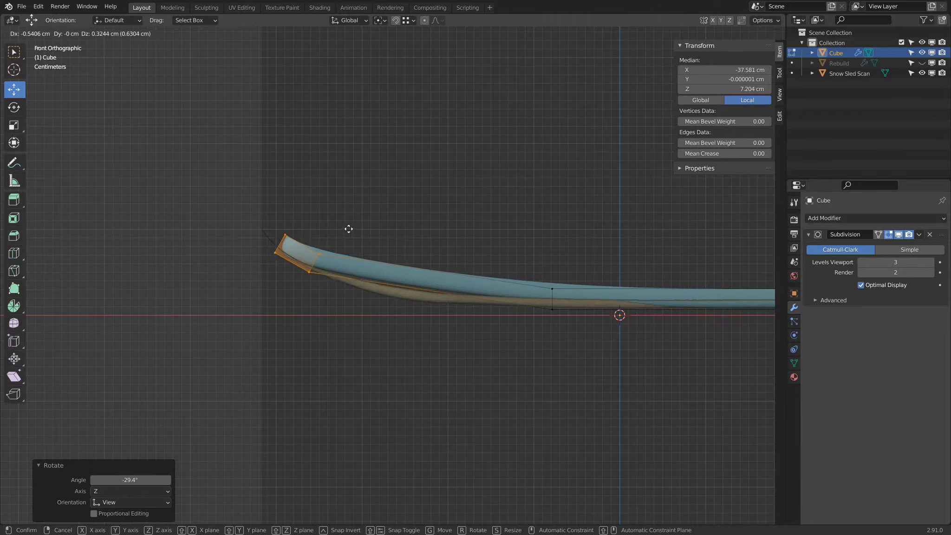
left_click(348, 229)
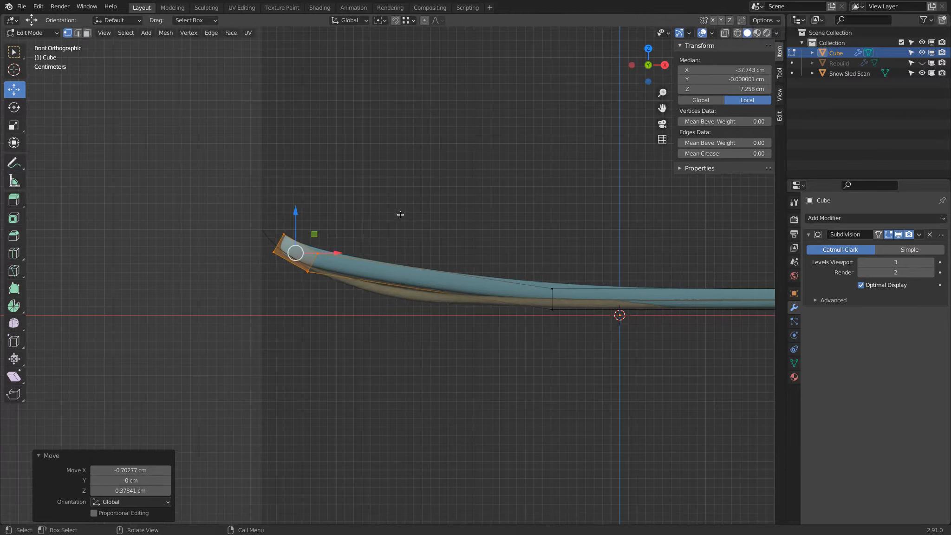
Add a centred loop cut to the stretched section and move it about 3.19 cm along −X and 5.84 cm down
key("ctrl+r")
left_click(435, 274)
right_click(462, 257)
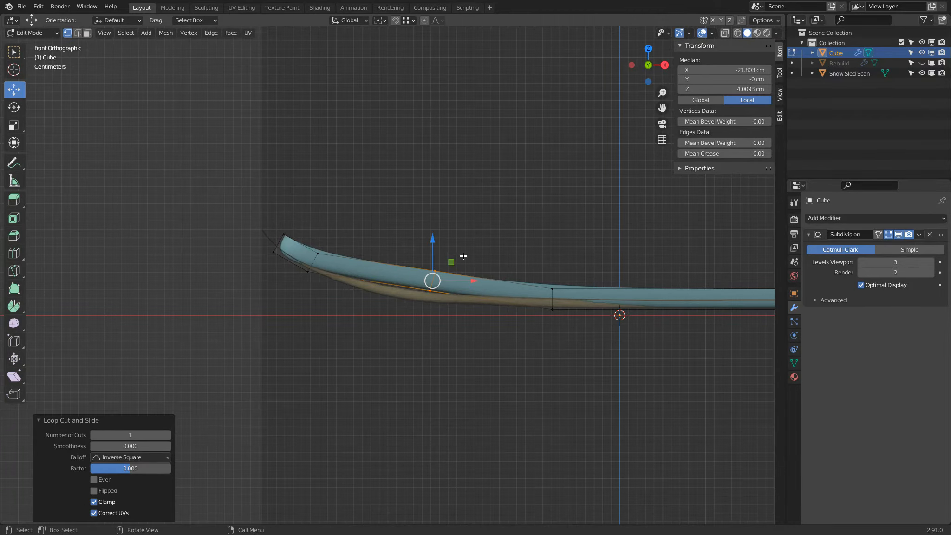
key("g")
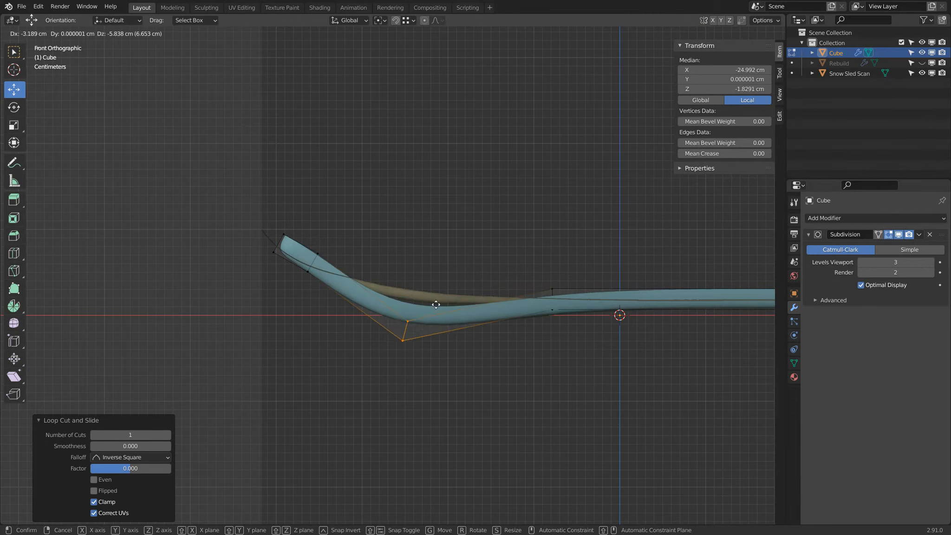
left_click(395, 356)
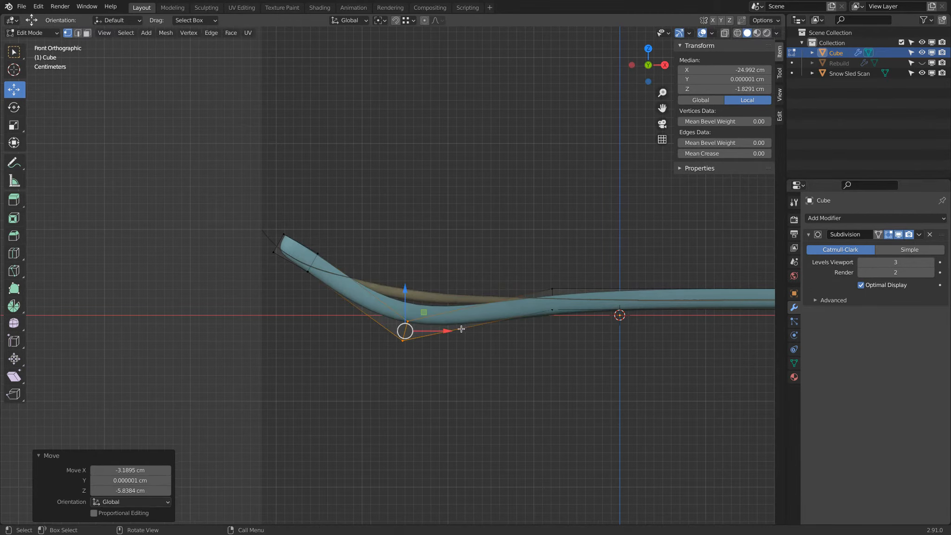
Move the new loop about 1.14 cm along −X and 4.16 cm up, and edge-slide it fully onto the neighbouring flat-section loop
key("g")
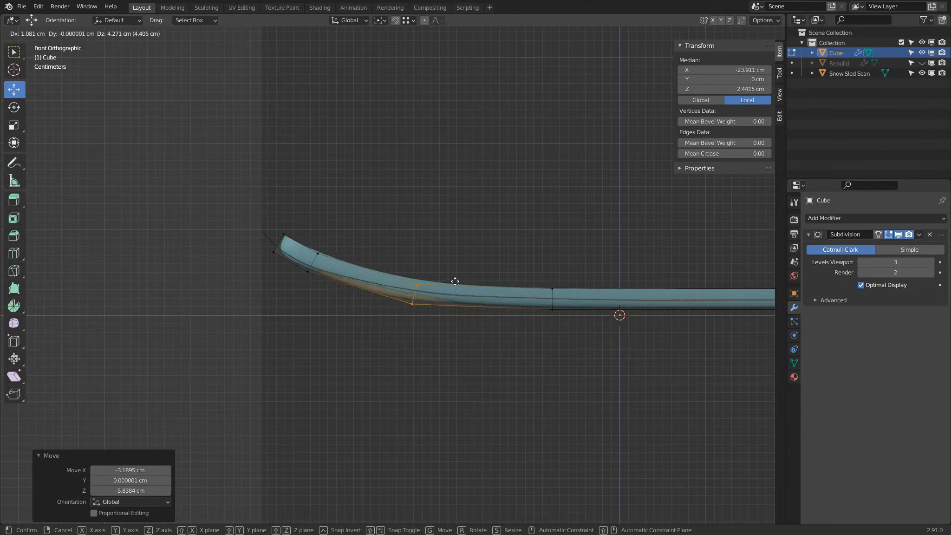
left_click_drag(437, 283, 436, 282)
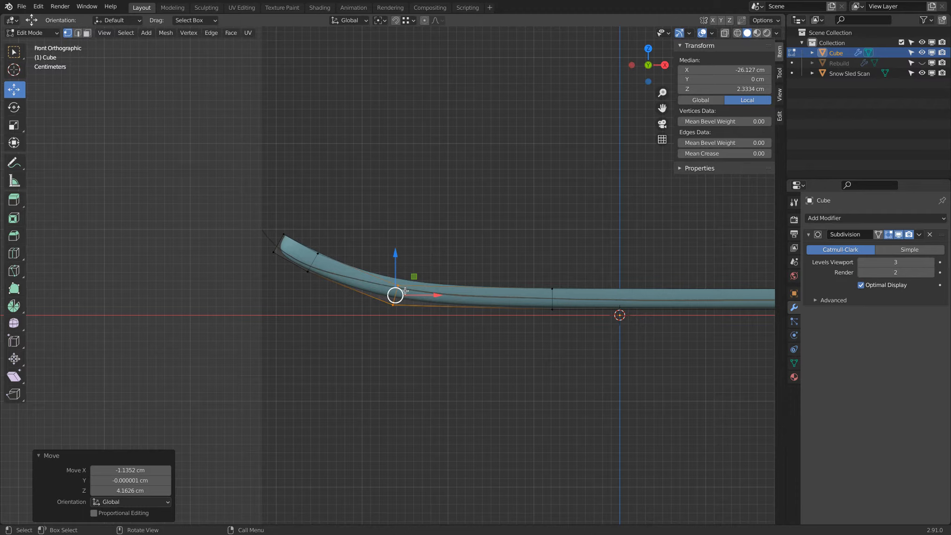
key("g")
key("g")
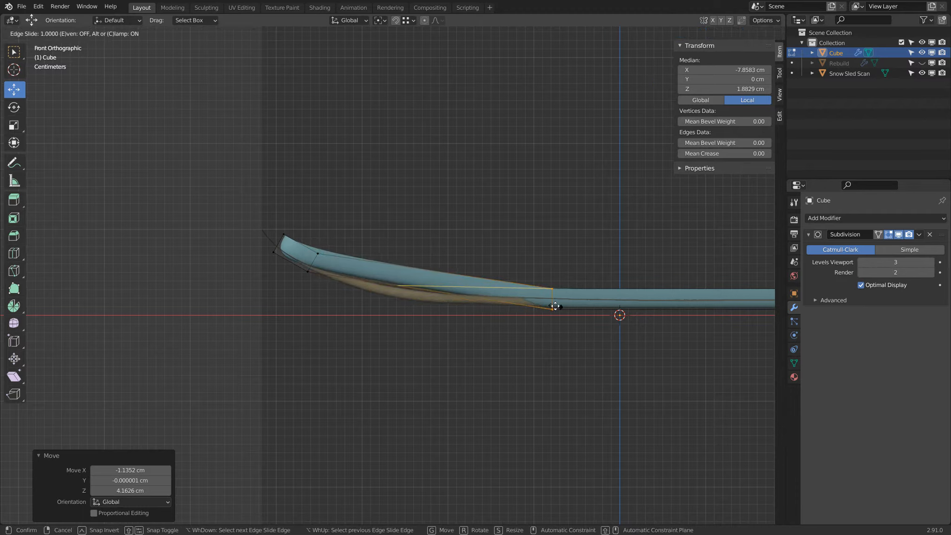
left_click(555, 306)
Move the loop about 17.08 cm along −X to the start of the bend and shift it back about 0.31 cm along +X
left_click_drag(583, 298, 446, 295)
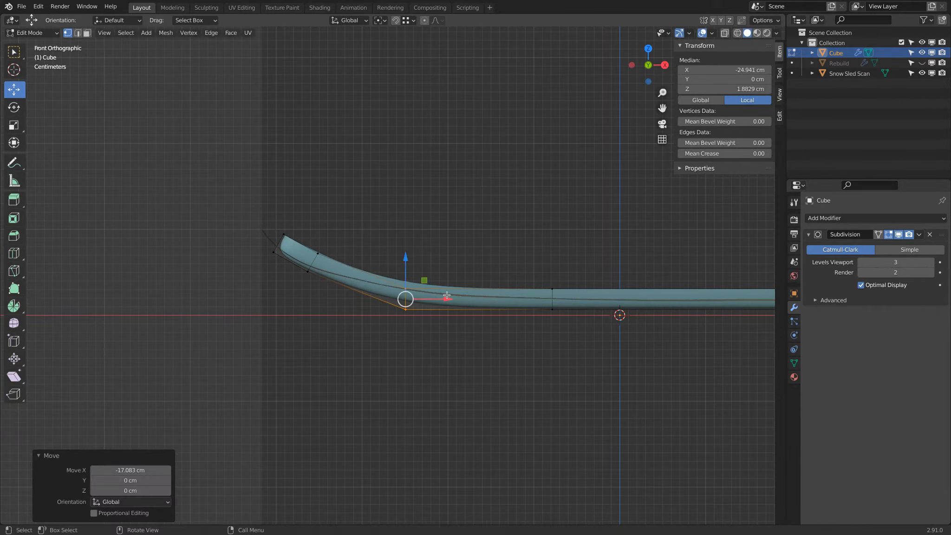
mouse_move(438, 298)
middle_mouse_down()
mouse_move(418, 354)
mouse_move(441, 311)
middle_mouse_up()
key("g")
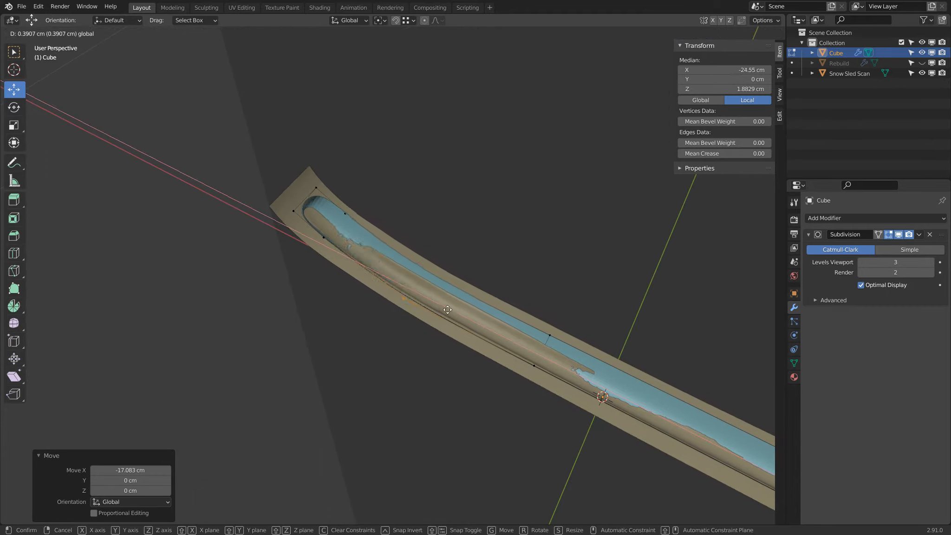
left_click(447, 308)
Show the Rebuild mesh and hide the Snow Sled Scan
middle_click_drag(447, 309, 501, 365)
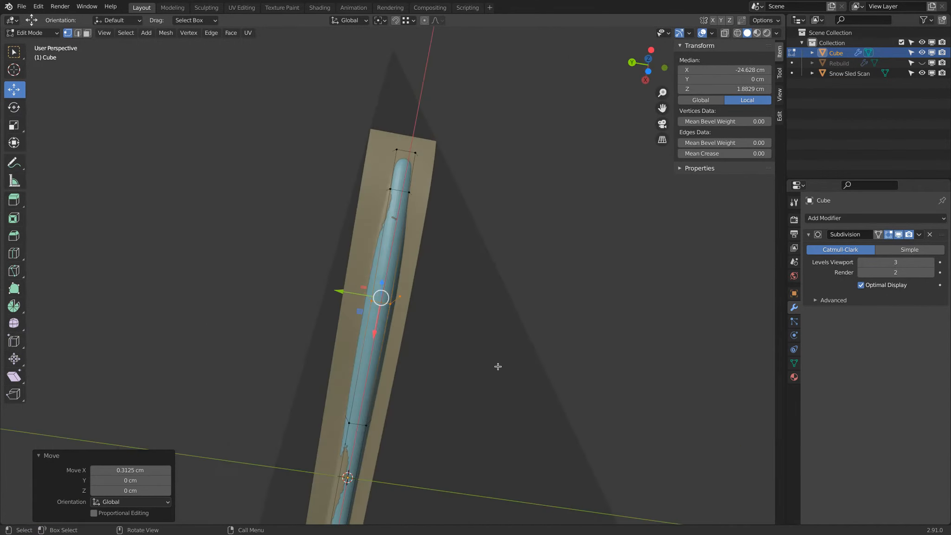
middle_click_drag(349, 404, 360, 379)
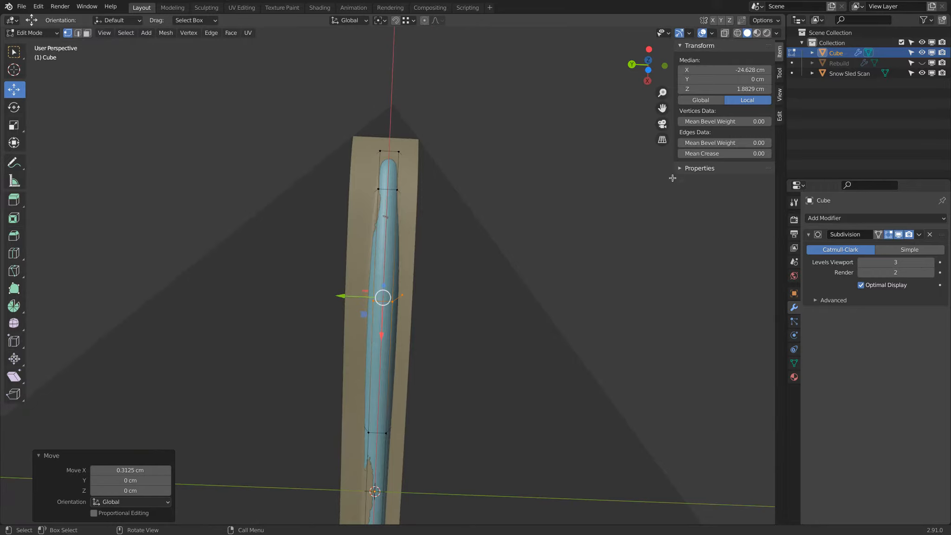
left_click(922, 62)
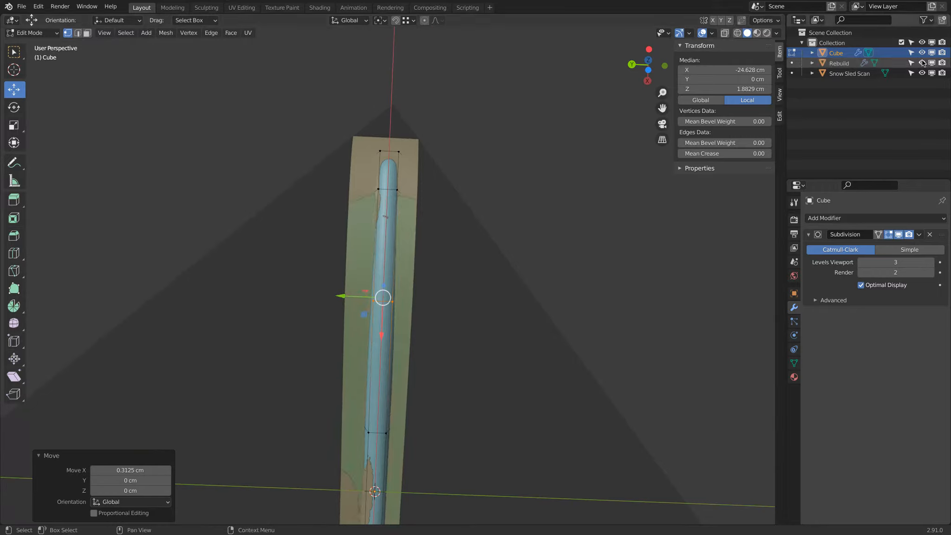
left_click(922, 73)
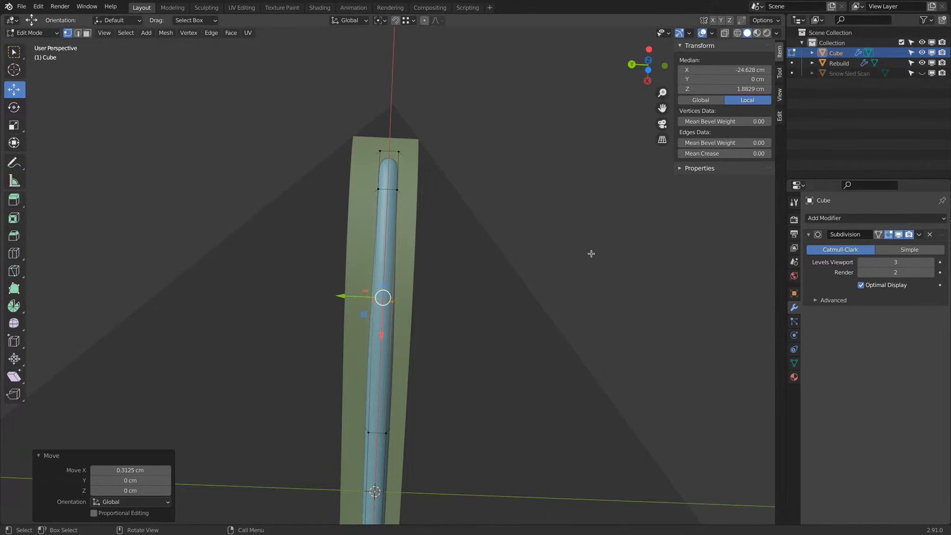
In front view, rotate the loop at the start of the bend by -12.9°
middle_click_drag(590, 252, 365, 280)
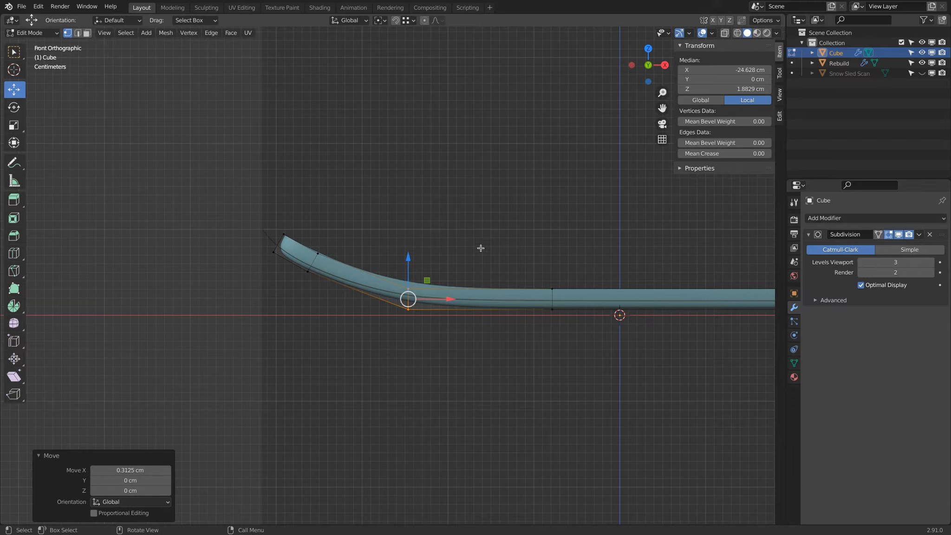
key("r")
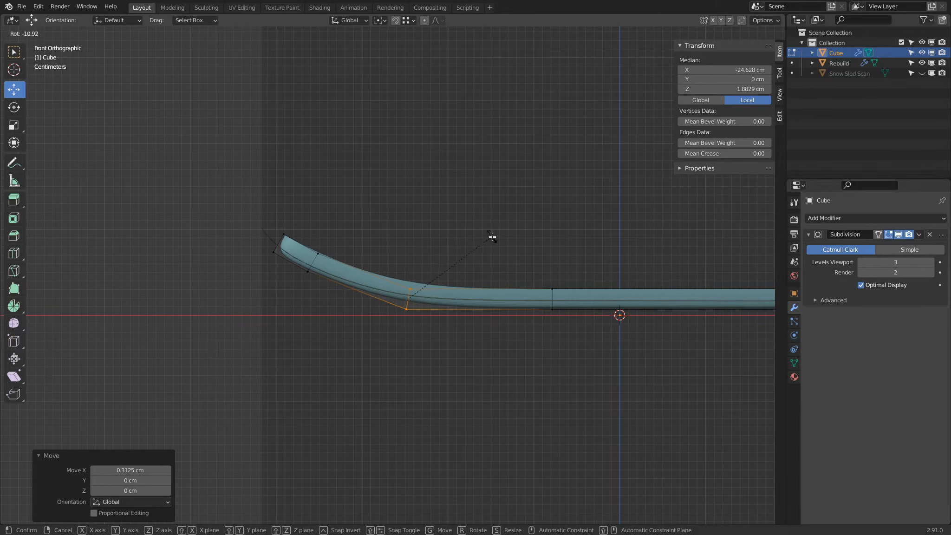
left_click(496, 239)
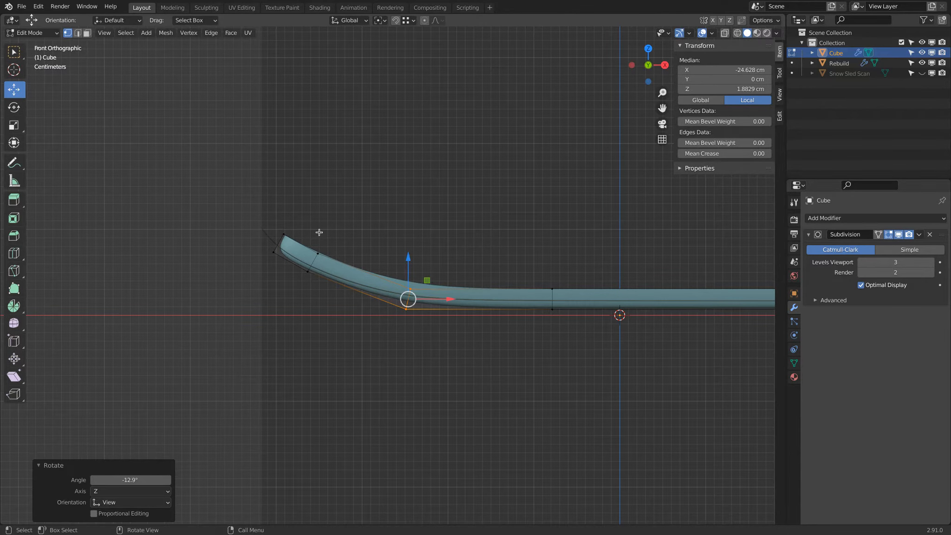
In wireframe shading, box-select the bar's −X end vertices and move them about 0.15 cm along +X and 0.41 cm up
middle_click_drag(328, 230, 385, 256, "shift")
scroll(384, 262, "up", 2)
key("alt+a")
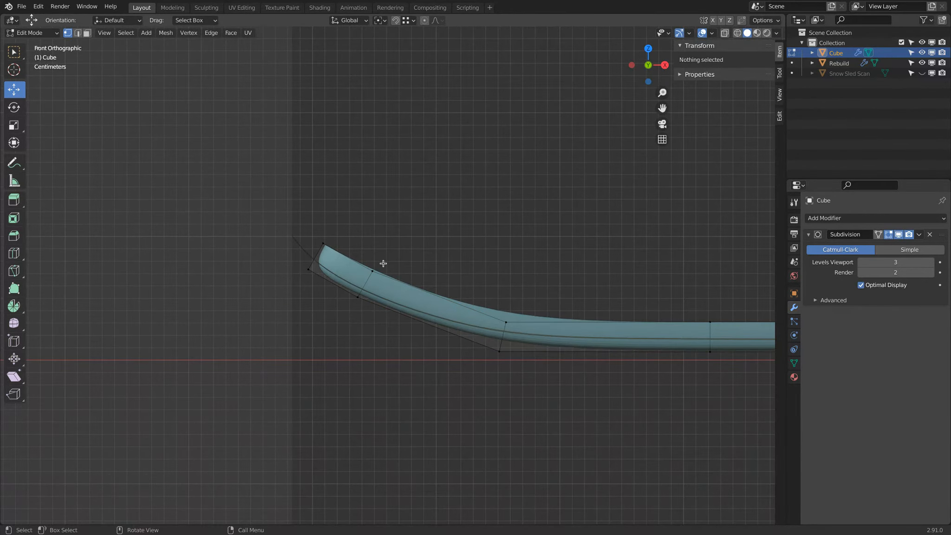
key("z")
left_click(374, 265)
left_click_drag(342, 224, 302, 267)
key("g")
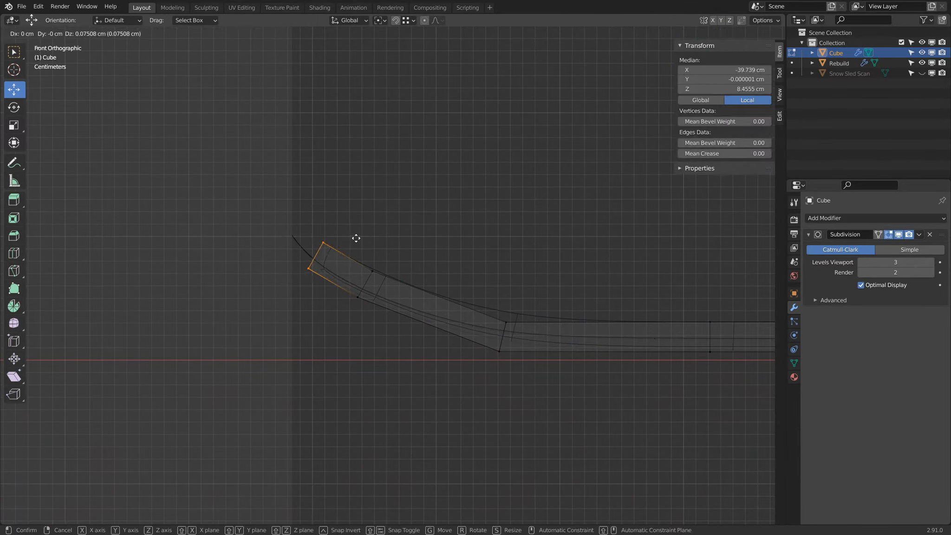
left_click(357, 234)
In Object Mode, examine the solid-shaded bar against the Snow Sled Scan alone and against the Rebuild mesh
key("Tab")
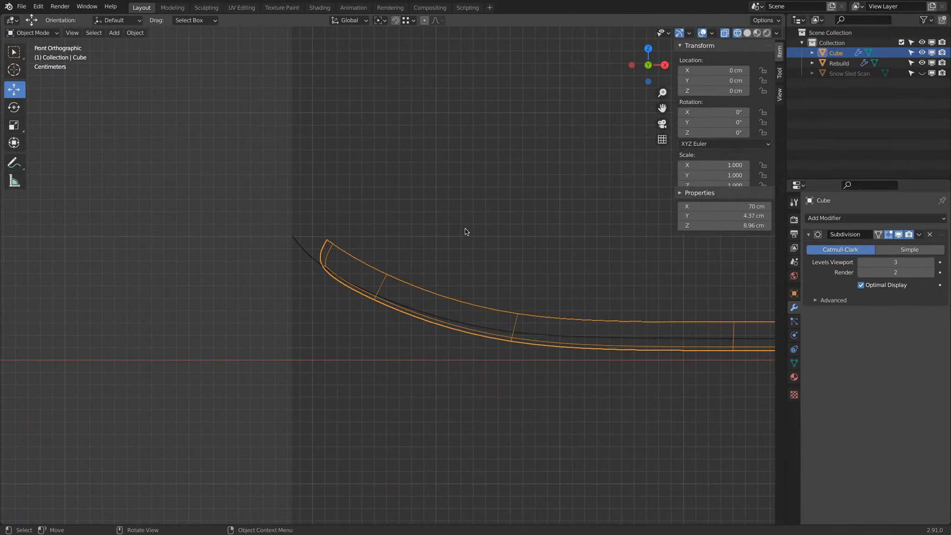
key("shift+z")
mouse_move(421, 233)
middle_mouse_down()
mouse_move(535, 187)
mouse_move(453, 228)
middle_mouse_up()
key("KP_1")
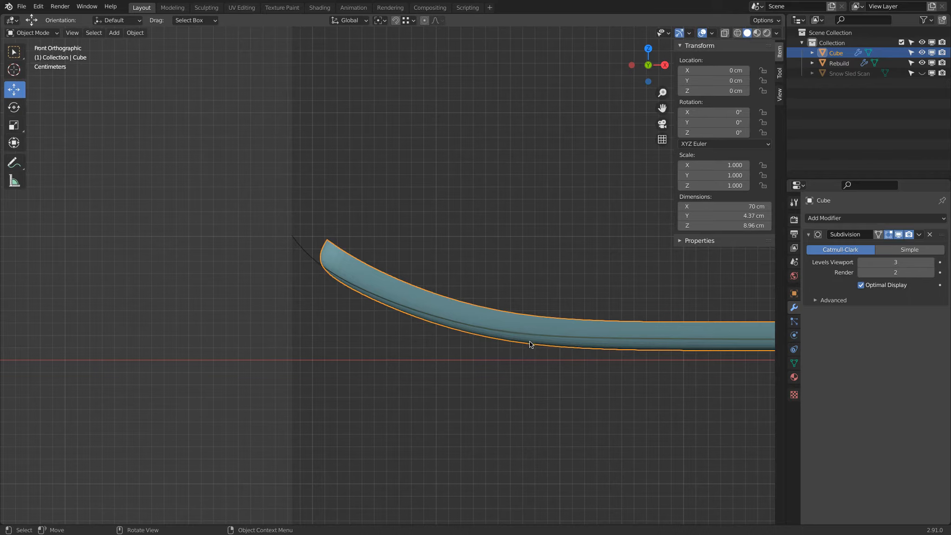
scroll(397, 306, "down", 3)
middle_click_drag(365, 281, 675, 205)
left_click(921, 63)
left_click(922, 73)
middle_click_drag(627, 176, 463, 253)
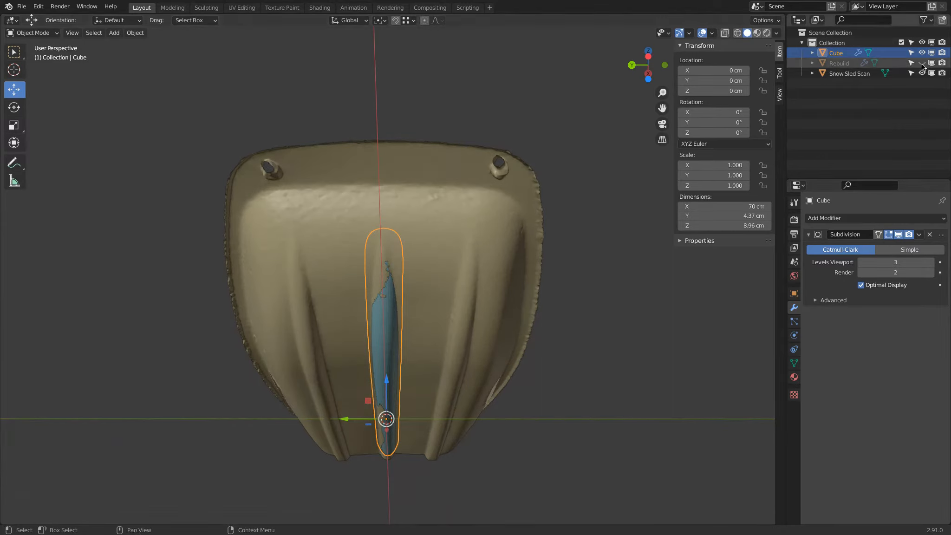
left_click(921, 63)
left_click(922, 73)
mouse_move(425, 220)
middle_mouse_down()
mouse_move(397, 328)
mouse_move(442, 278)
mouse_move(463, 234)
mouse_move(467, 185)
mouse_move(457, 206)
mouse_move(451, 166)
mouse_move(423, 327)
mouse_move(364, 298)
mouse_move(432, 299)
mouse_move(431, 212)
mouse_move(318, 249)
middle_mouse_up()
In Edit Mode with solid shading, scale the bar's raised end along global Y to about 2.2 cm wide
key("Tab")
key("shift+z")
key("z")
left_click(476, 261)
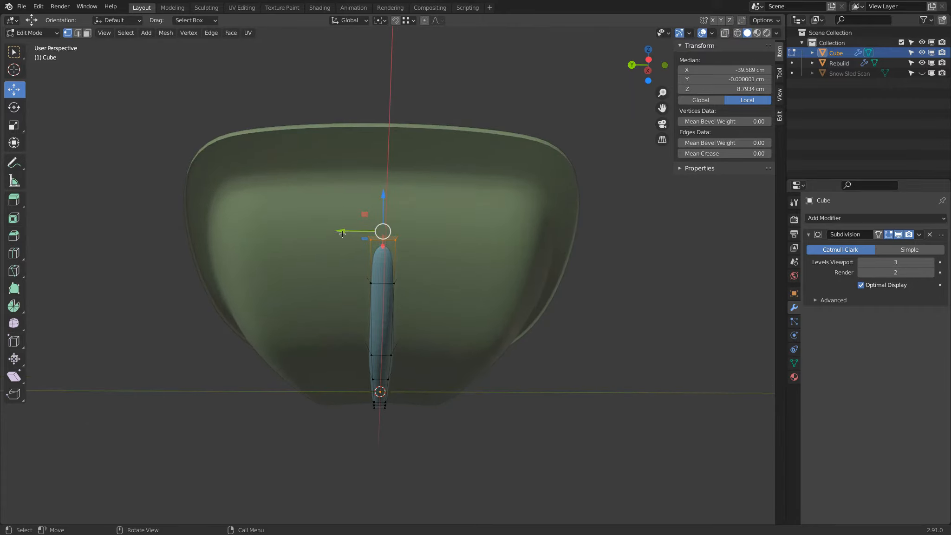
key("s")
key("y")
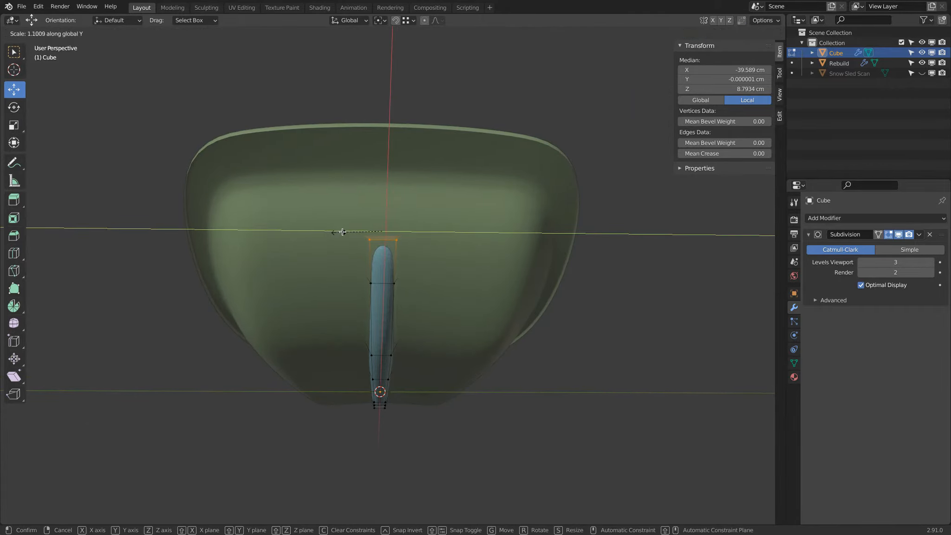
left_click(360, 231)
Select the second loop from the bar's raised end and, in front view, move it about 2.79 cm along +X and 1.4 cm down
middle_click_drag(360, 231, 394, 276)
left_click(390, 278, "alt")
middle_click_drag(549, 267, 513, 283)
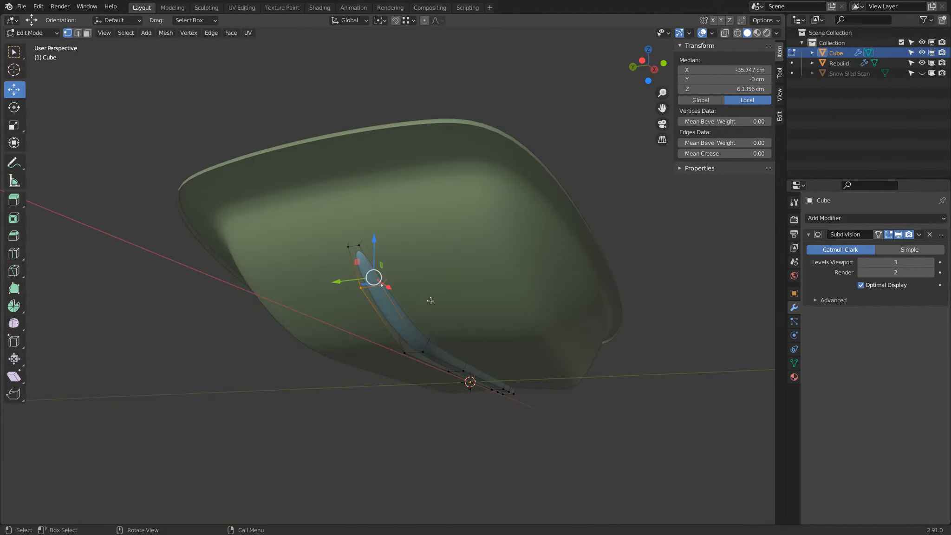
key("z")
key("KP_1")
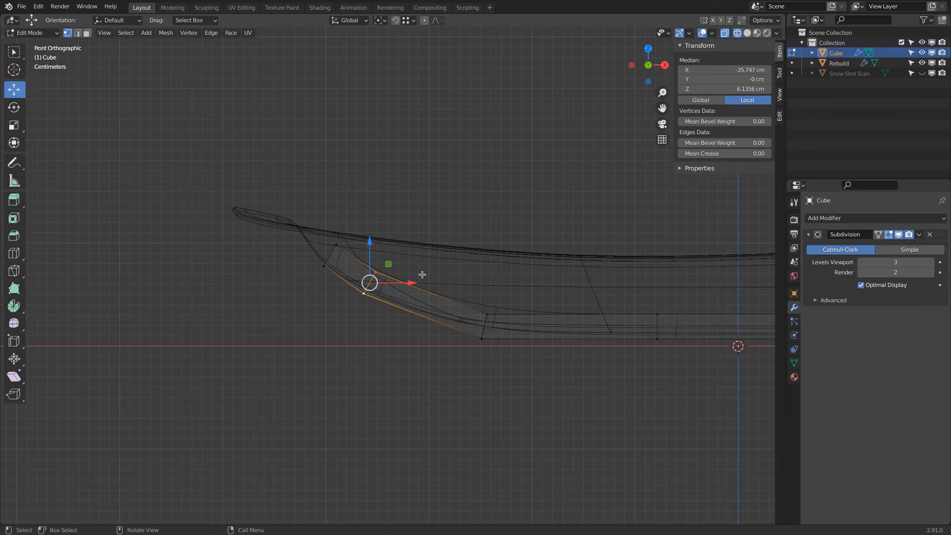
key("g")
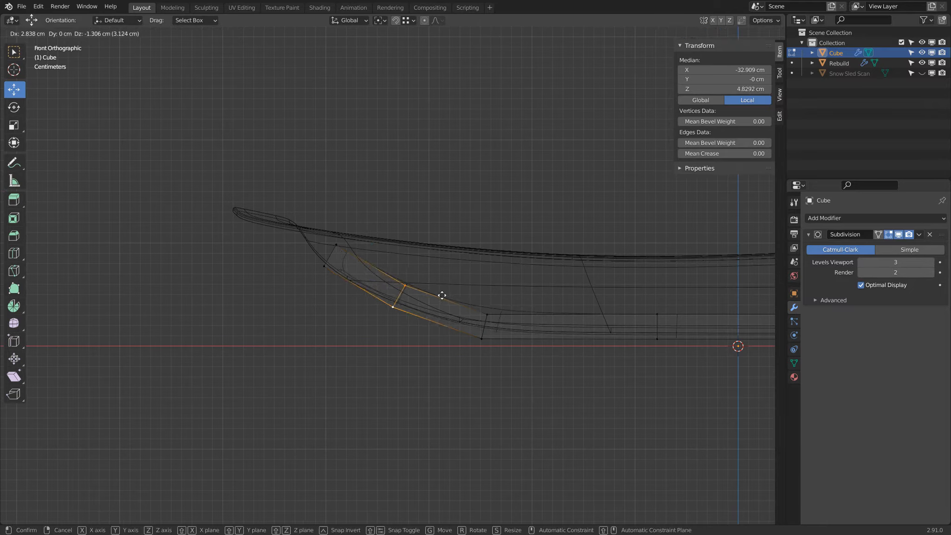
left_click(445, 295)
Rotate the second loop by 5.3° and move it about 0.23 cm along −X and 0.05 cm down
key("r")
left_click(448, 289)
key("z")
key("g")
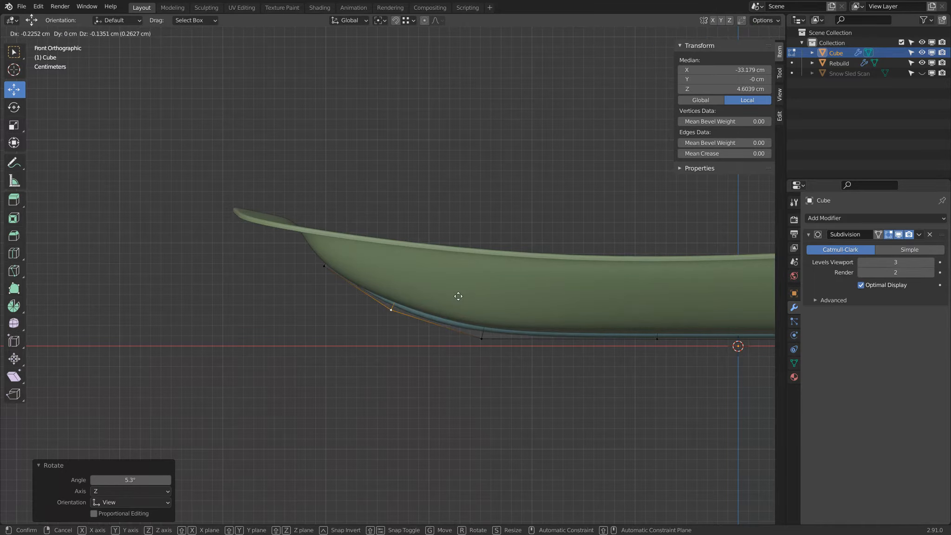
left_click(458, 295)
Select the bar's raised end vertices, lower them about 0.7 cm in all along Z, and return to Object Mode
middle_click_drag(458, 296, 463, 331)
left_click(320, 243)
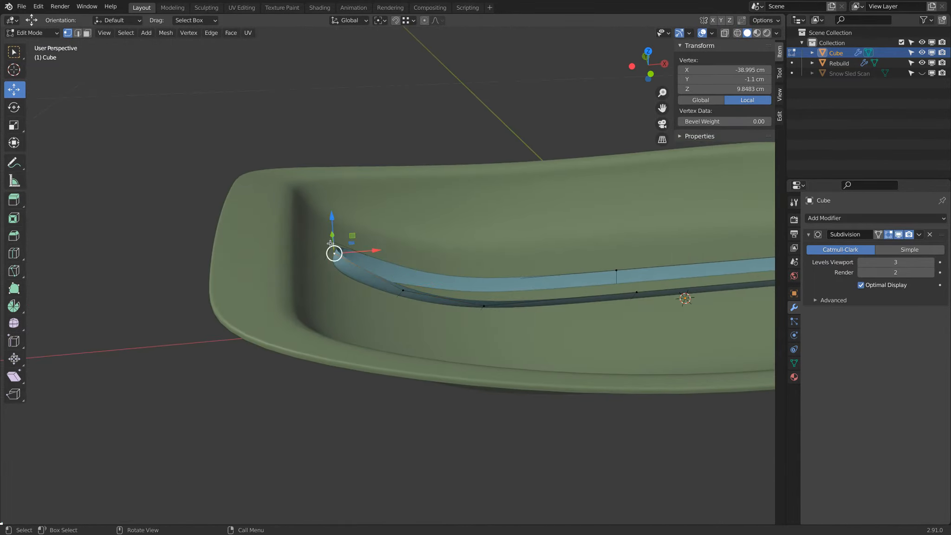
middle_click_drag(320, 242, 362, 198)
left_click(316, 264, "shift")
left_click(336, 265, "shift")
left_click_drag(336, 209, 337, 215)
key("KP_1")
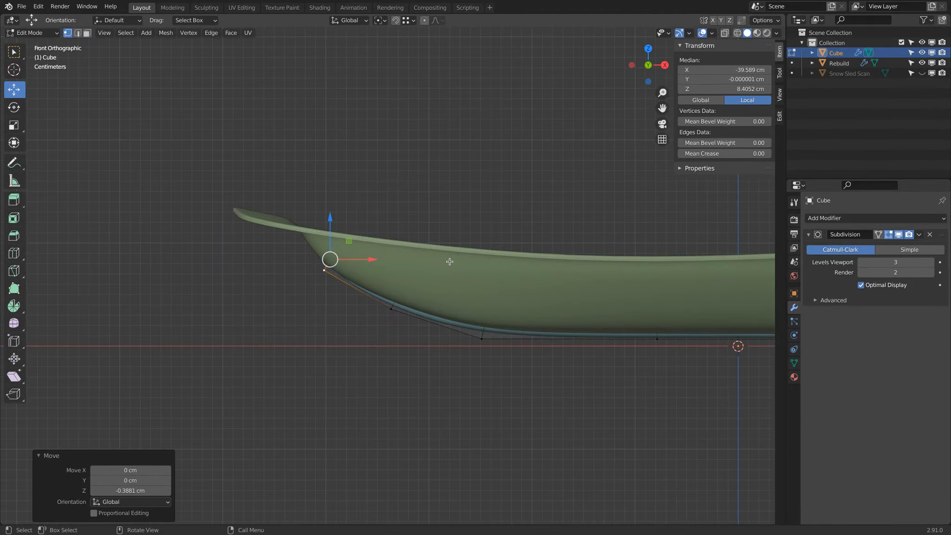
left_click_drag(331, 218, 329, 223)
middle_click_drag(330, 227, 376, 226)
key("Tab")
key("KP_1")
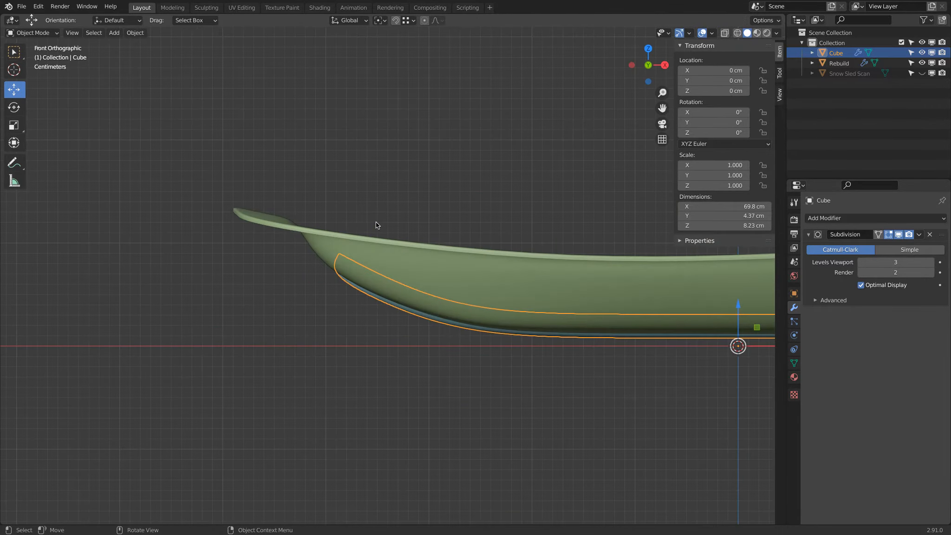
In Edit Mode, box-select the second loop from the raised end and move it about 0.03 cm along +X and 0.09 cm up
key("KP_3")
key("KP_1")
scroll(455, 306, "up", 2)
key("Tab")
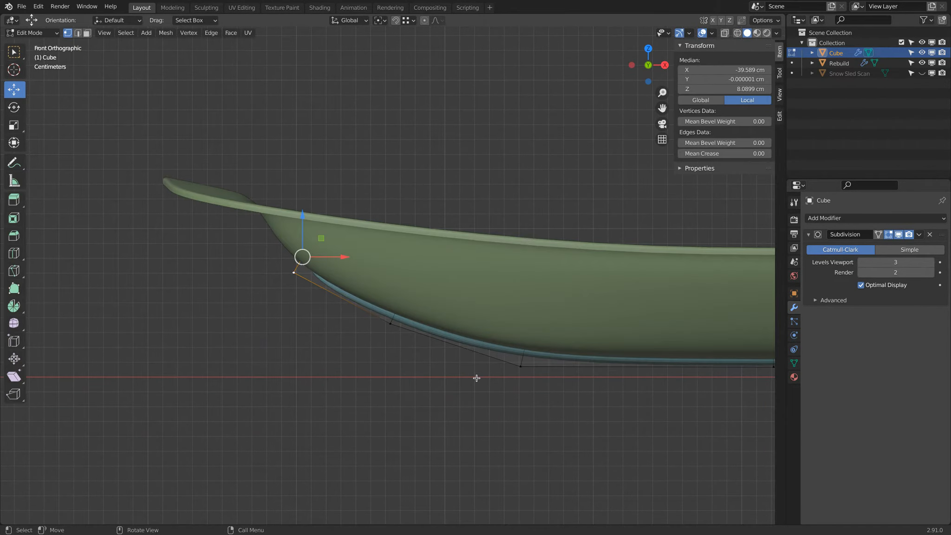
key("z")
left_click(297, 360)
key("a")
key("a")
key("b")
left_click_drag(382, 264, 452, 366)
key("z")
left_click(527, 357)
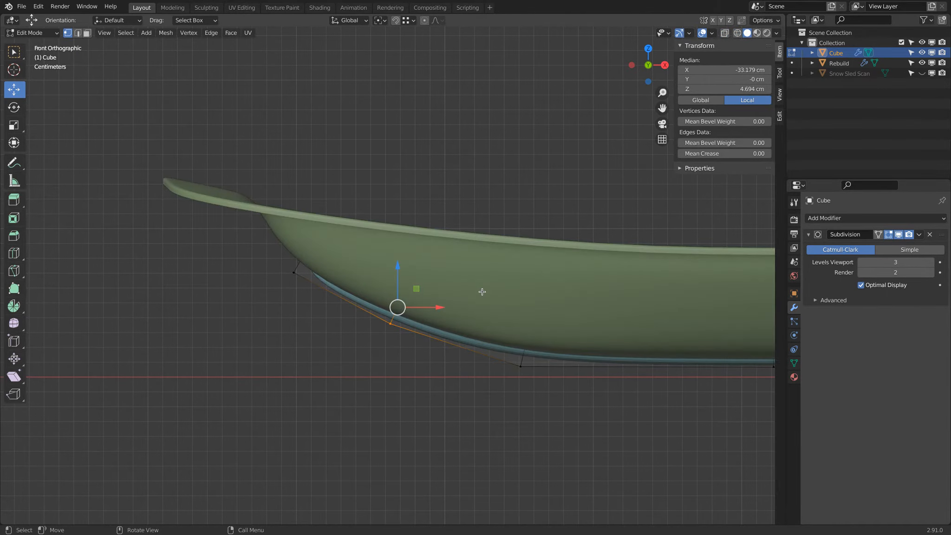
key("g")
left_click(483, 291)
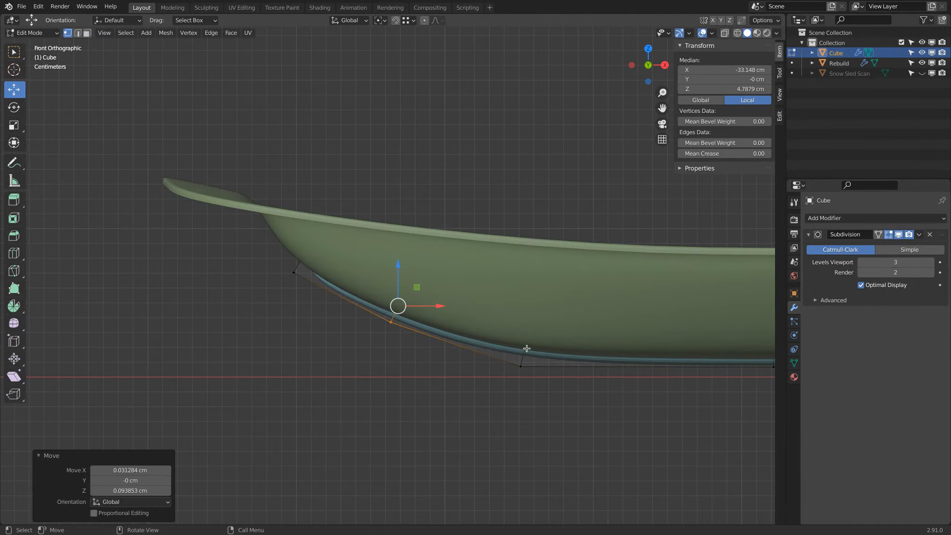
Move the second loop about 0.28 cm along −X and 0.69 cm down, and return it about 0.19 cm along +X and 0.84 cm up
key("g")
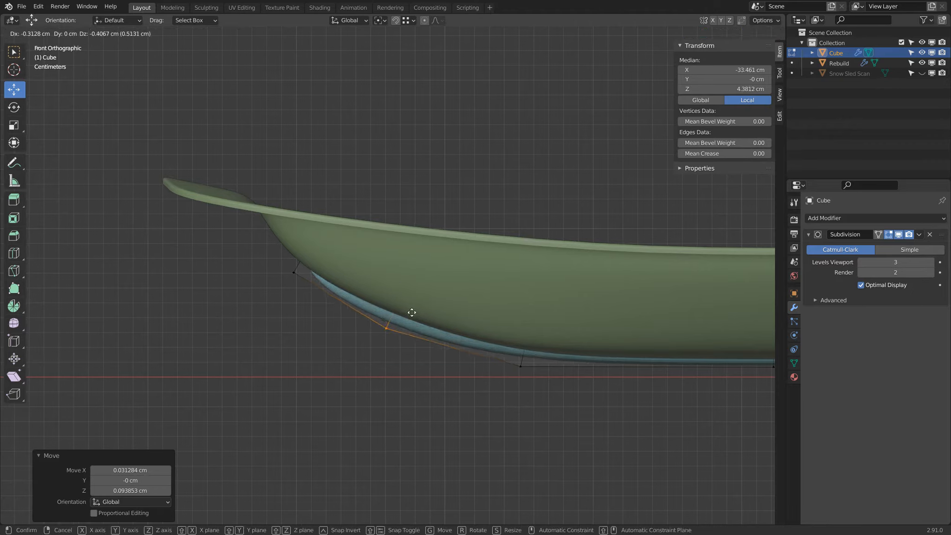
left_click(400, 317)
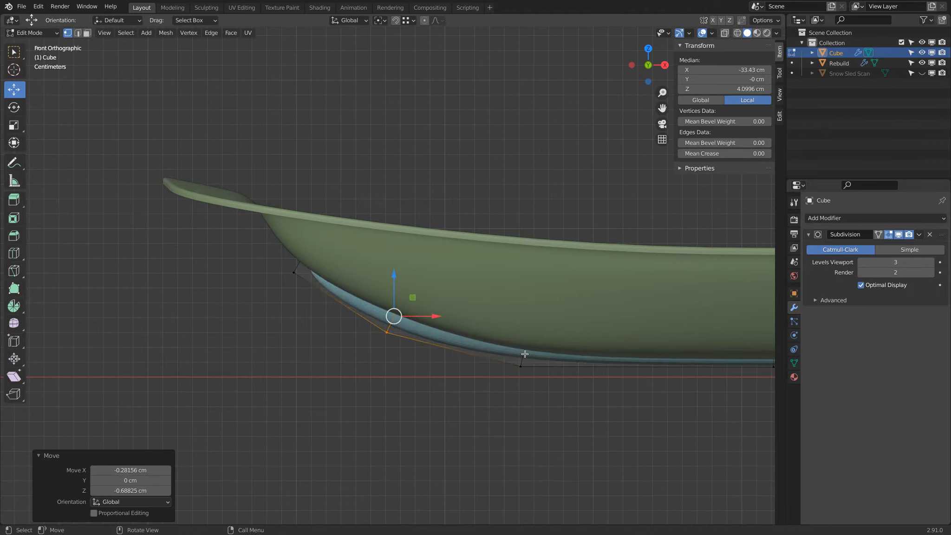
key("g")
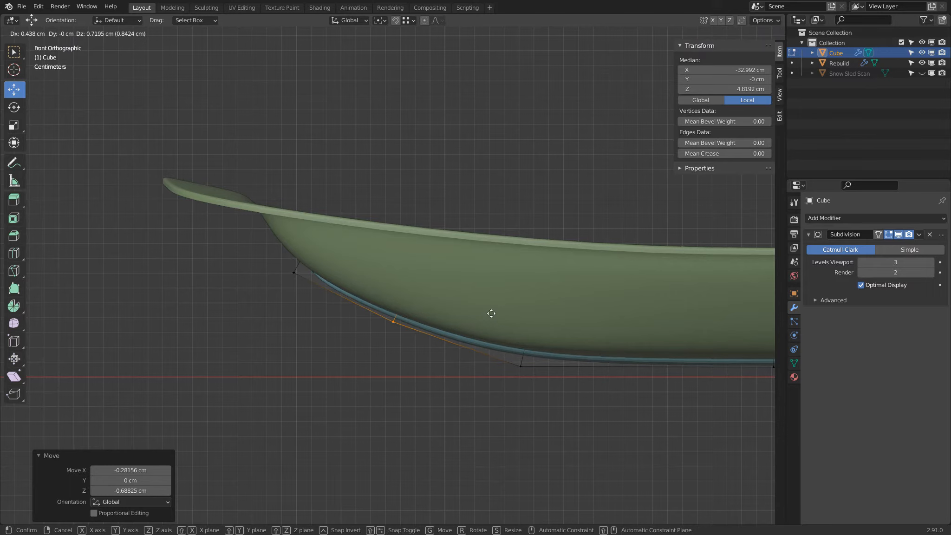
left_click(487, 312)
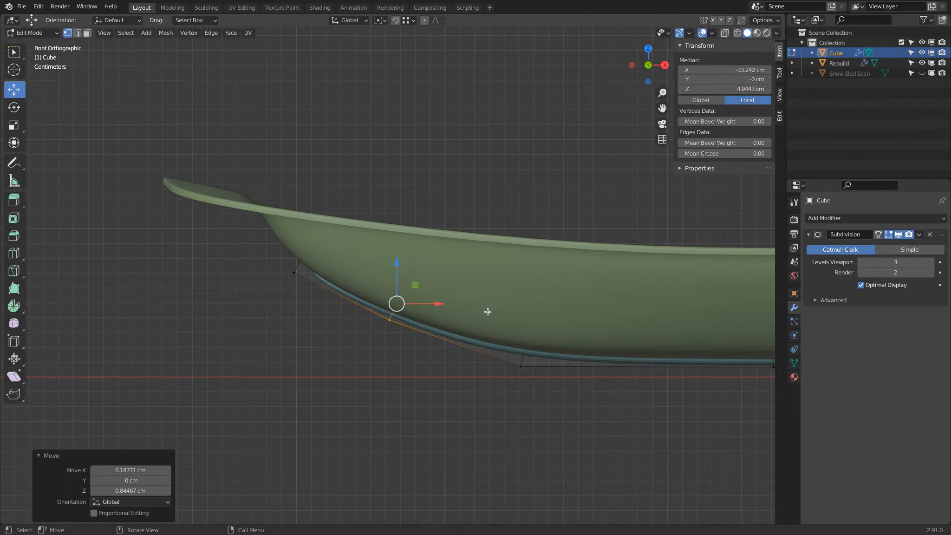
At the sled's +X end, switch to wireframe shading and show the Snow Sled Scan
scroll(487, 311, "down", 4)
middle_click_drag(552, 299, 211, 291, "shift")
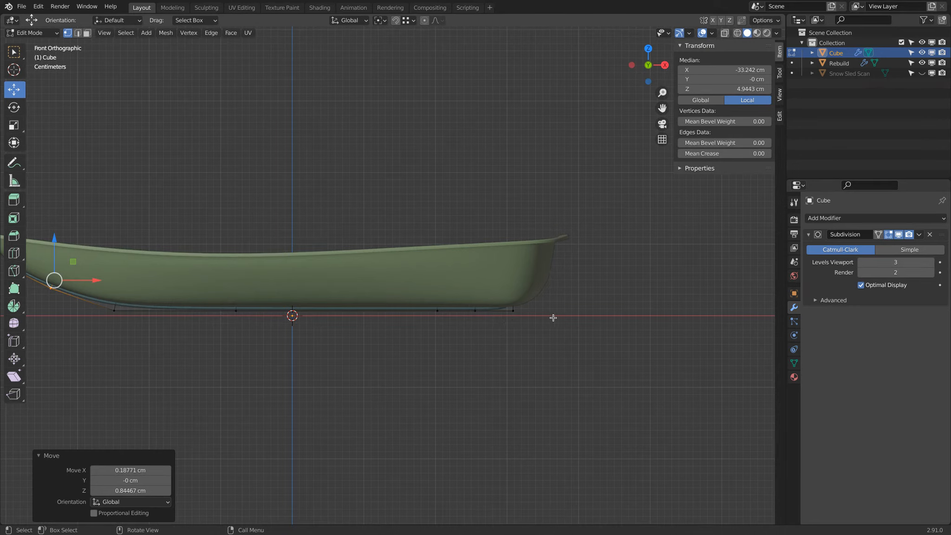
key("alt+z")
left_click(922, 73)
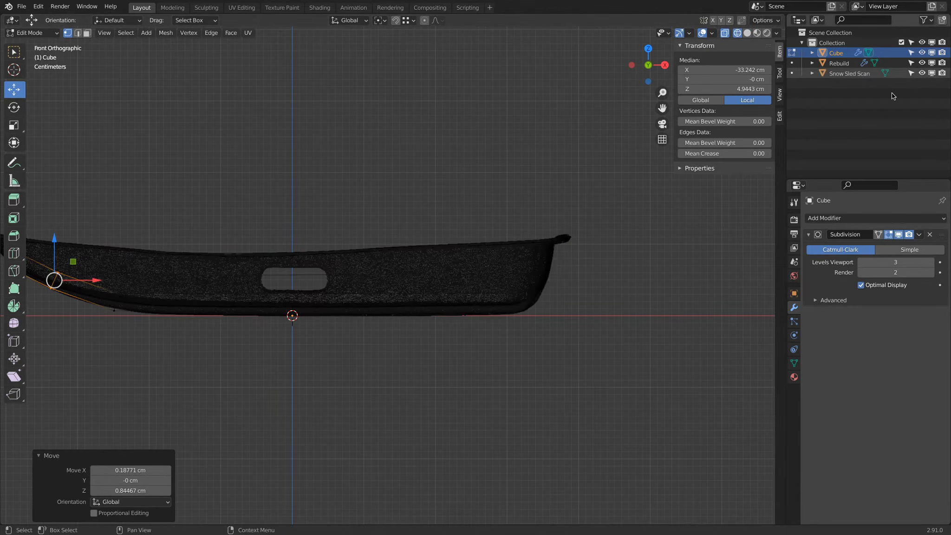
Compare the bar's +X end with the scan in solid shading, hide the Snow Sled Scan, and return to front-view wireframe
key("alt+z")
middle_click_drag(642, 331, 514, 268)
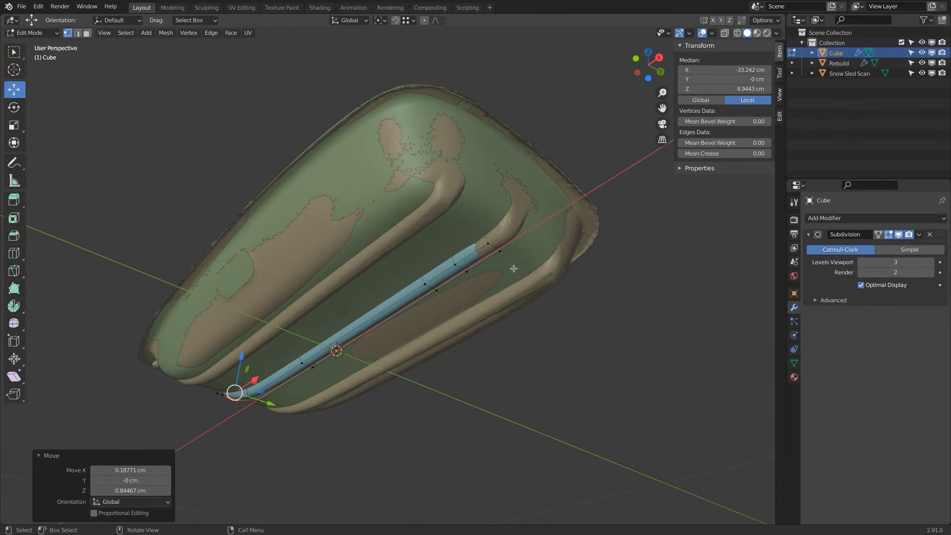
key("KP_1")
scroll(513, 268, "up", 1)
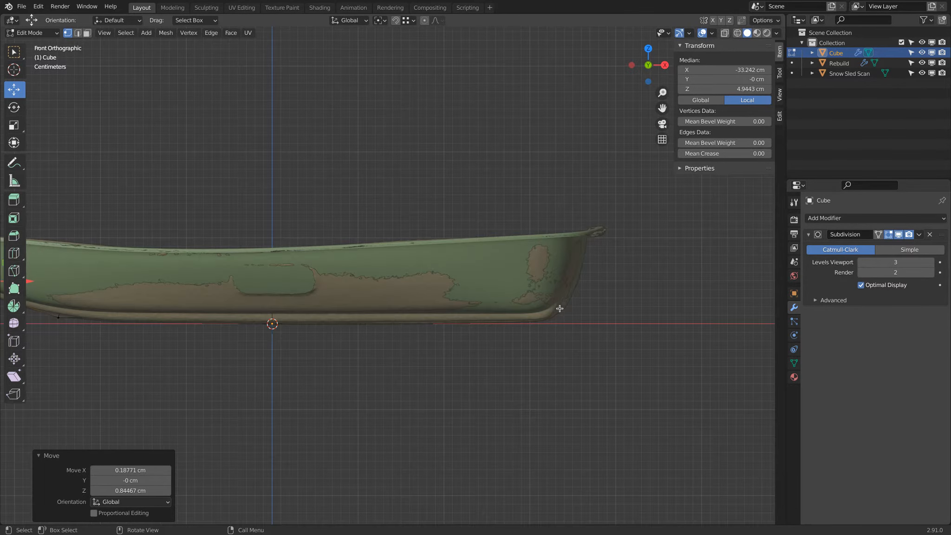
left_click(923, 73)
key("z")
left_click(460, 333)
key("b")
left_click_drag(531, 287, 542, 341)
key("alt+a")
key("b")
left_click_drag(527, 291, 551, 349)
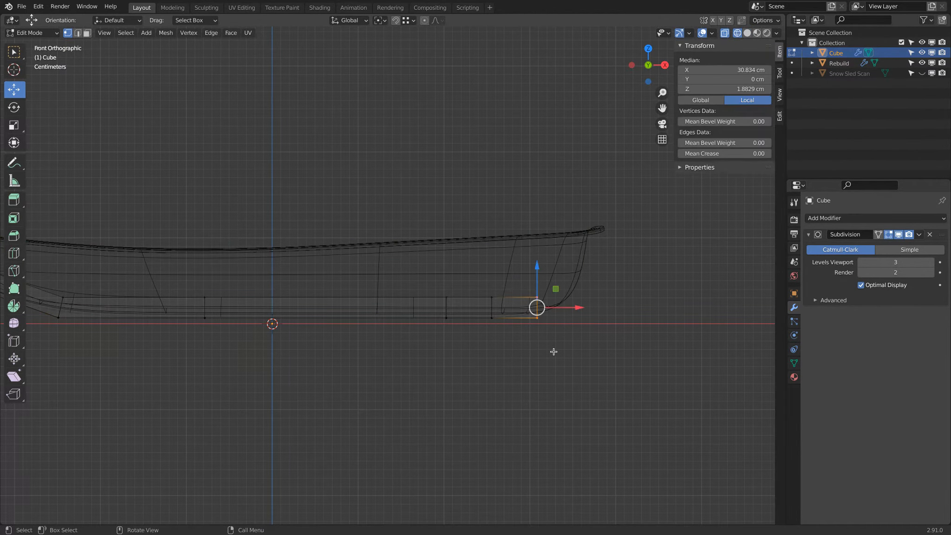
scroll(554, 352, "up", 1)
key("b")
key("Escape")
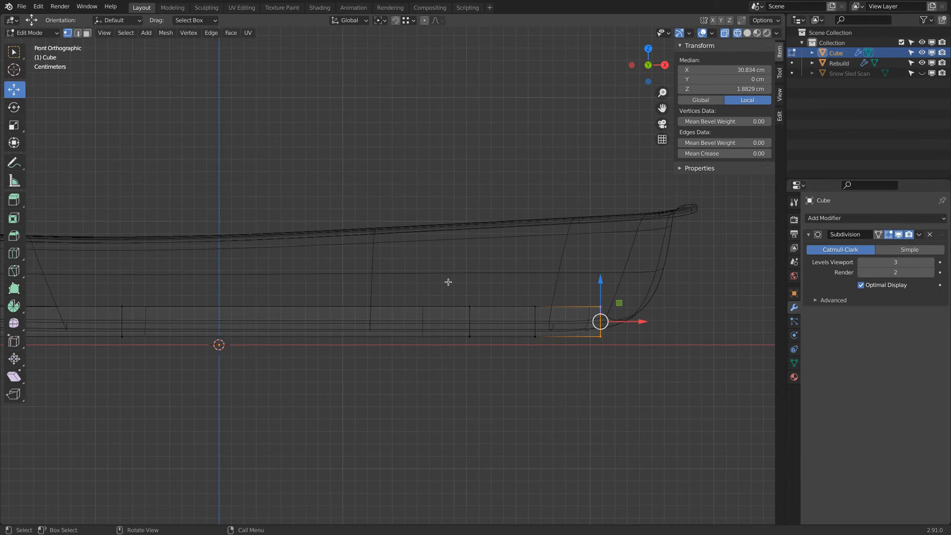
Box-select the two loops just inside the bar's +X end and move them about 4.13 cm along +X
key("a")
key("a")
key("b")
left_click_drag(433, 268, 554, 371)
key("g")
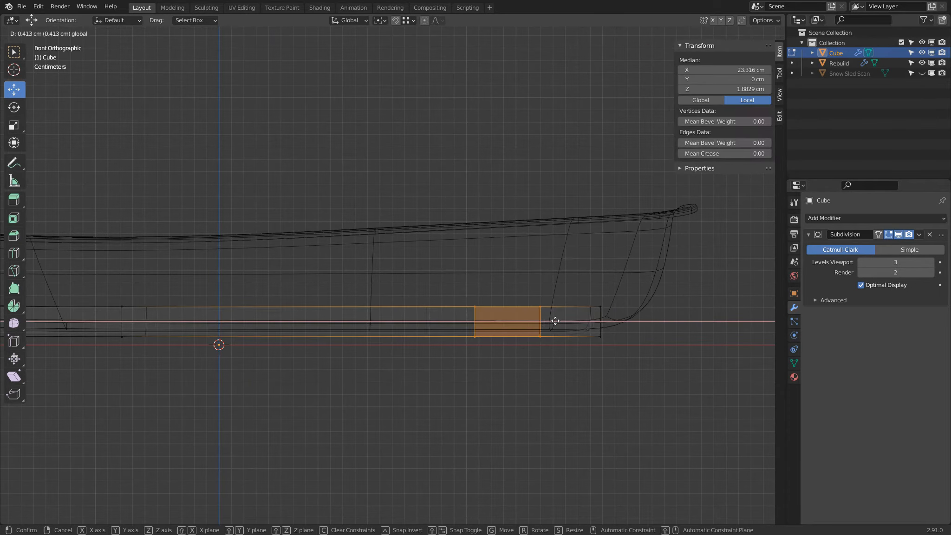
left_click(590, 323)
In solid shading, move the inner of the two loops along +X until it sits close to the outer one near the end
key("shift+z")
mouse_move(656, 318)
middle_mouse_down()
mouse_move(484, 377)
mouse_move(490, 212)
middle_mouse_up()
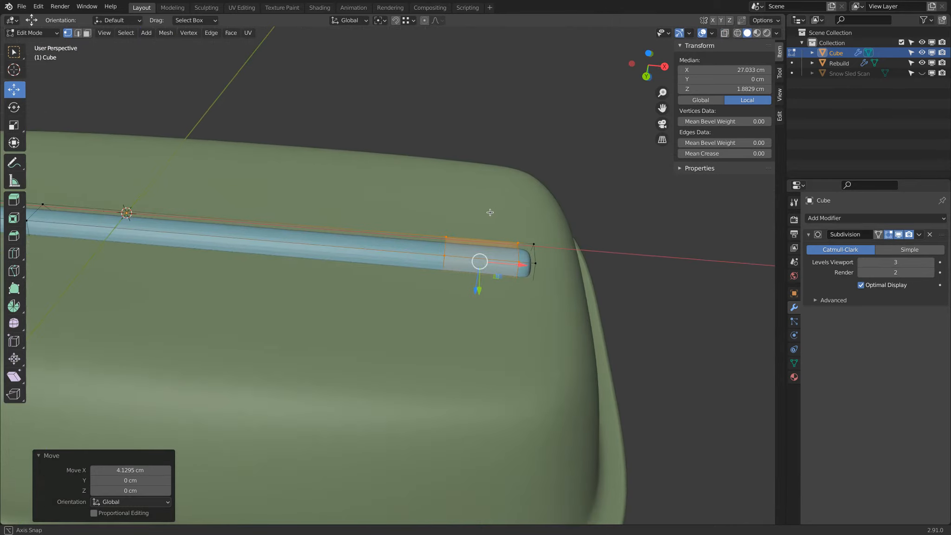
left_click(445, 250, "alt")
left_click_drag(480, 263, 514, 265)
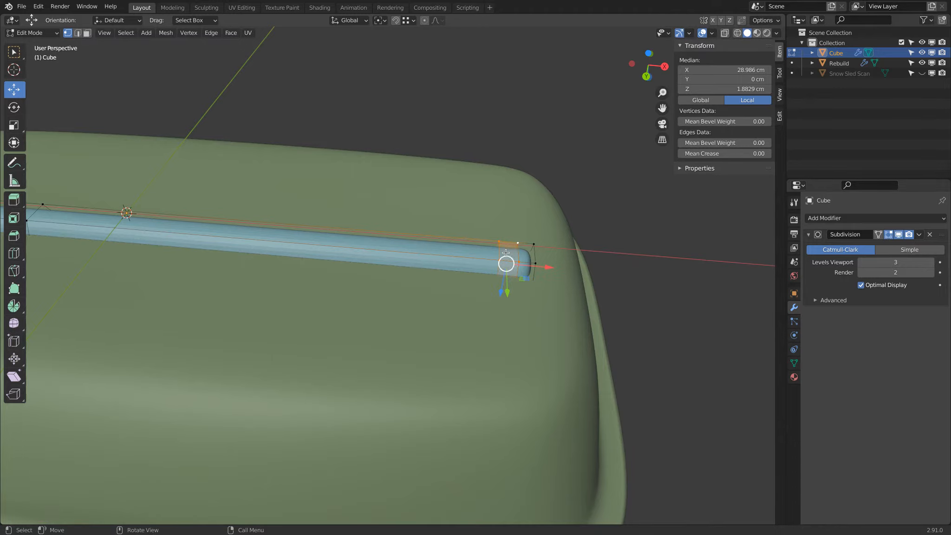
middle_click_drag(506, 258, 468, 266)
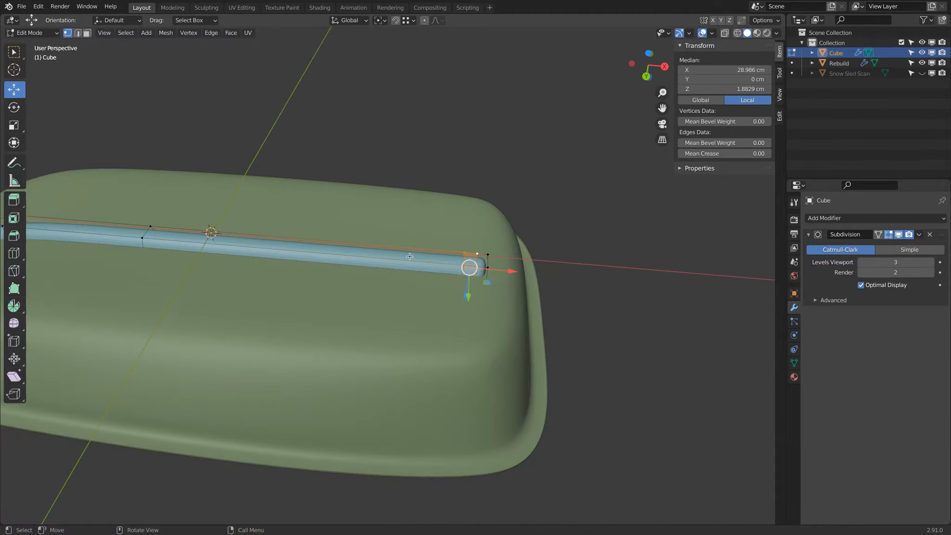
middle_click_drag(507, 269, 567, 295)
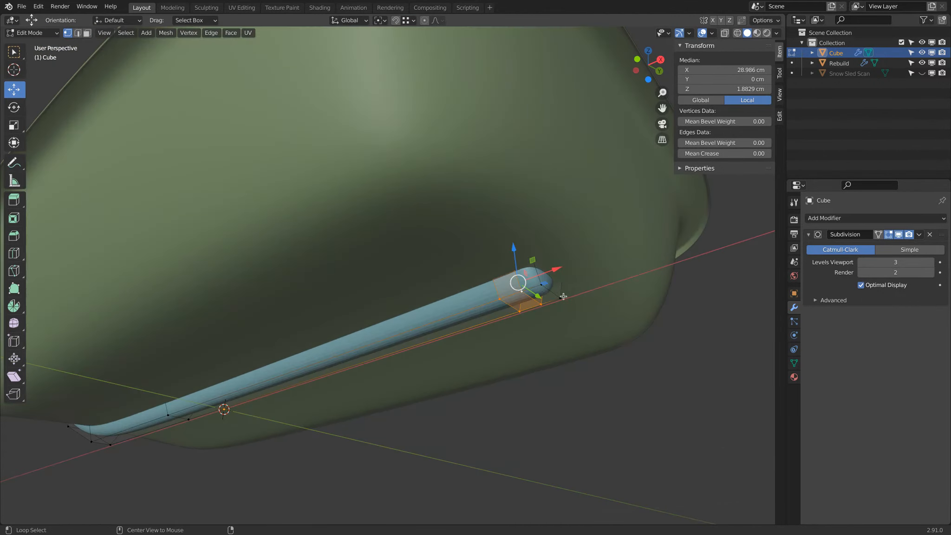
In front-view wireframe, box-select the bar's +X end loop and move it about 4.22 cm along +X and 1.29 cm up
left_click(553, 293, "alt")
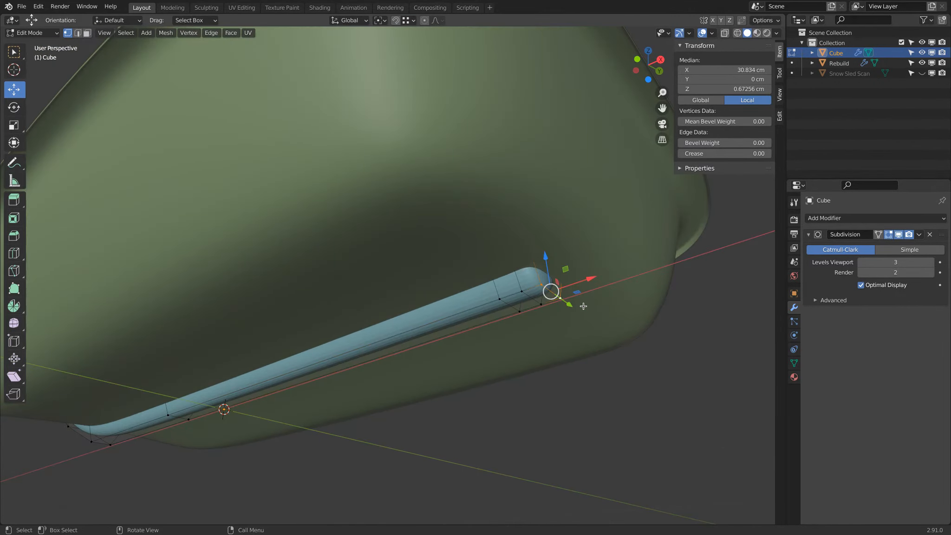
key("KP_1")
key("shift+z")
key("a")
key("a")
key("b")
left_click_drag(542, 286, 586, 400)
middle_click_drag(616, 394, 552, 388, "shift")
scroll(551, 388, "up", 2)
key("g")
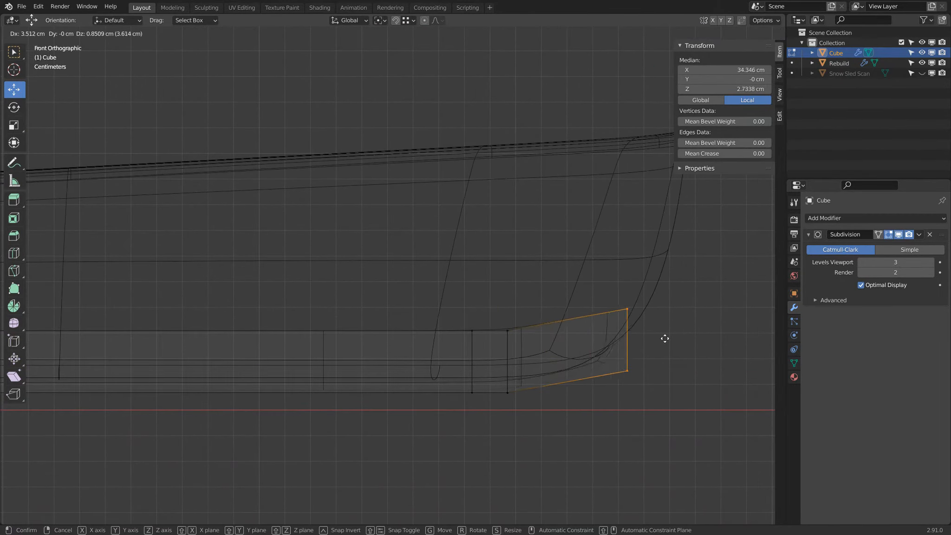
left_click(676, 330)
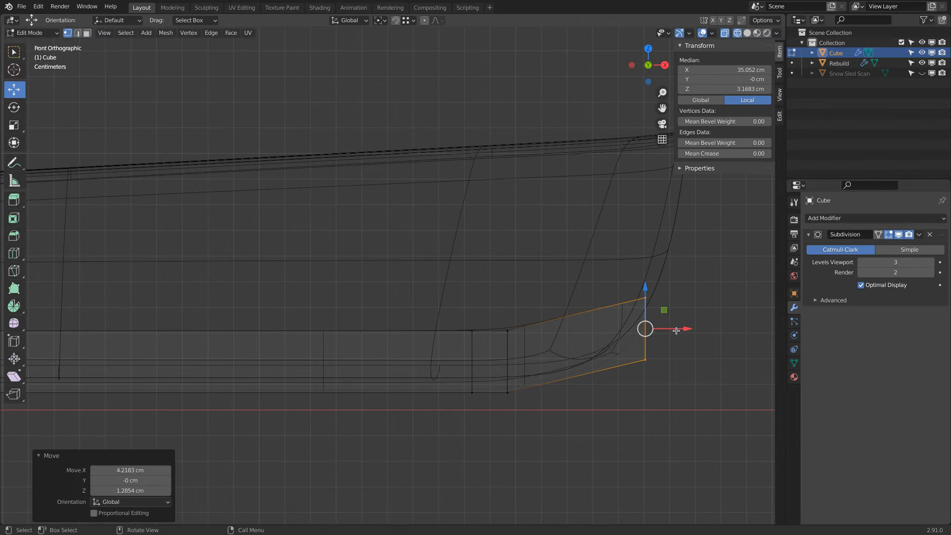
In Object Mode with solid shading, show the Snow Sled Scan and compare the bar's raised +X end with its ridge
key("shift+z")
mouse_move(671, 344)
middle_mouse_down()
mouse_move(645, 388)
mouse_move(569, 301)
mouse_move(566, 282)
mouse_move(595, 215)
mouse_move(556, 287)
mouse_move(473, 340)
mouse_move(532, 317)
mouse_move(586, 255)
middle_mouse_up()
key("Tab")
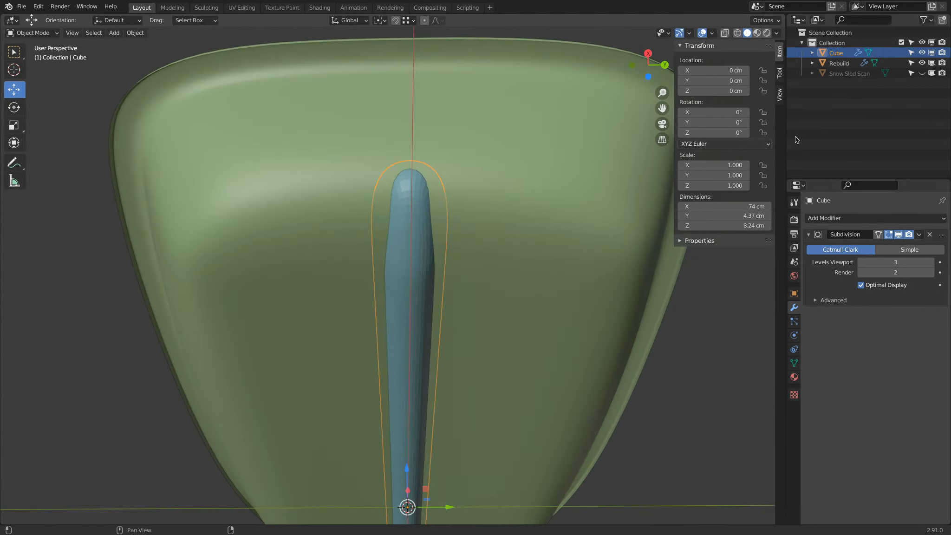
left_click(922, 73)
middle_click_drag(526, 183, 579, 214)
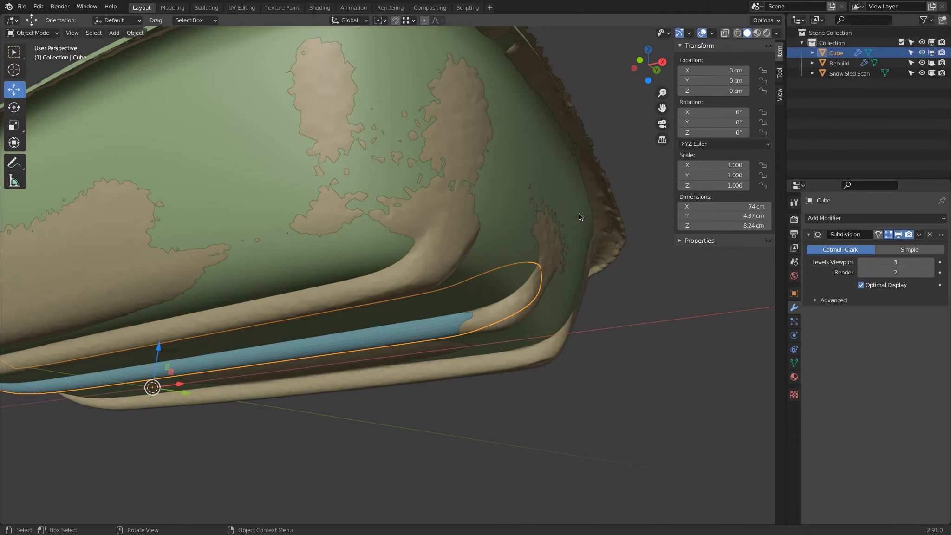
key("KP_1")
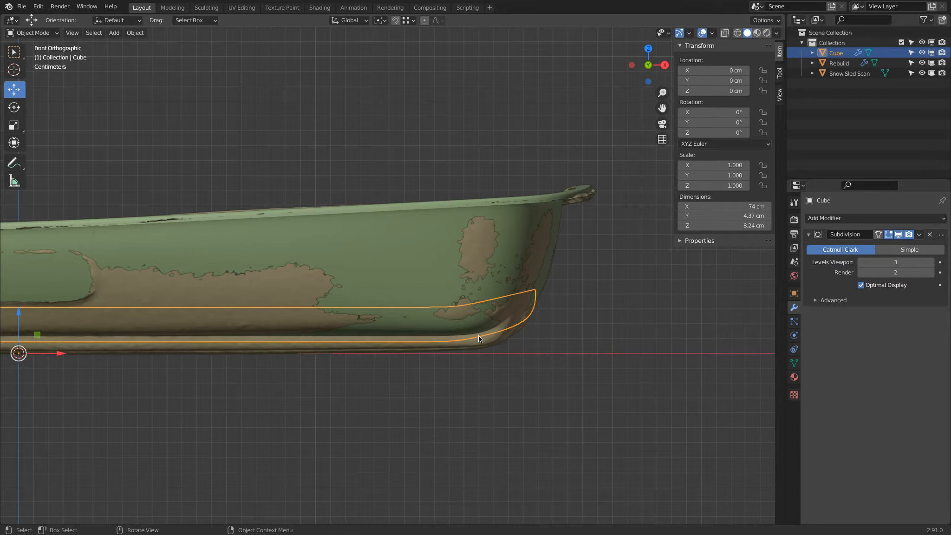
Hide the Snow Sled Scan and, in wireframe Edit Mode, add a centred loop cut across the bar's raised +X end segment
left_click(922, 73)
key("Tab")
key("z")
left_click(386, 367)
key("ctrl+r")
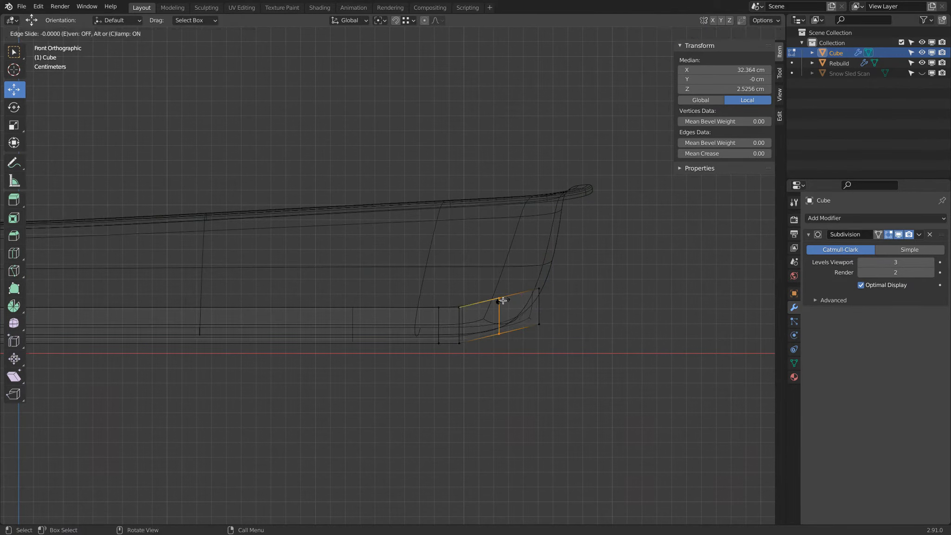
left_click(502, 301)
right_click(506, 301)
Lower the new loop about 0.64 cm along Z and inspect the bend in Object Mode with solid shading
mouse_move(503, 278)
left_mouse_down()
mouse_move(506, 300)
mouse_move(510, 283)
mouse_move(494, 302)
mouse_move(459, 308)
left_mouse_up()
key("shift+z")
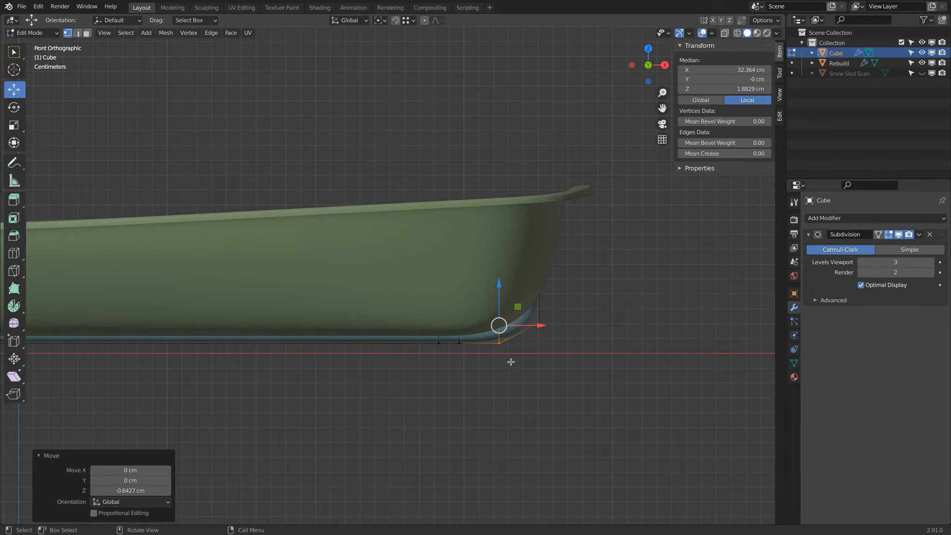
key("Tab")
middle_click_drag(508, 361, 526, 326)
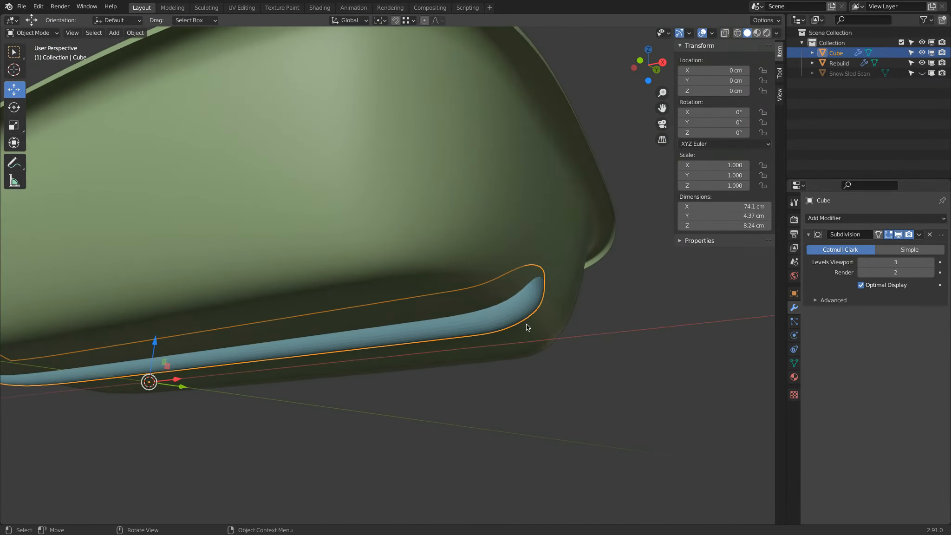
Back in Edit Mode in the front view, move the added loop slightly along +X and deselect it
key("KP_1")
scroll(558, 321, "up", 4)
key("Tab")
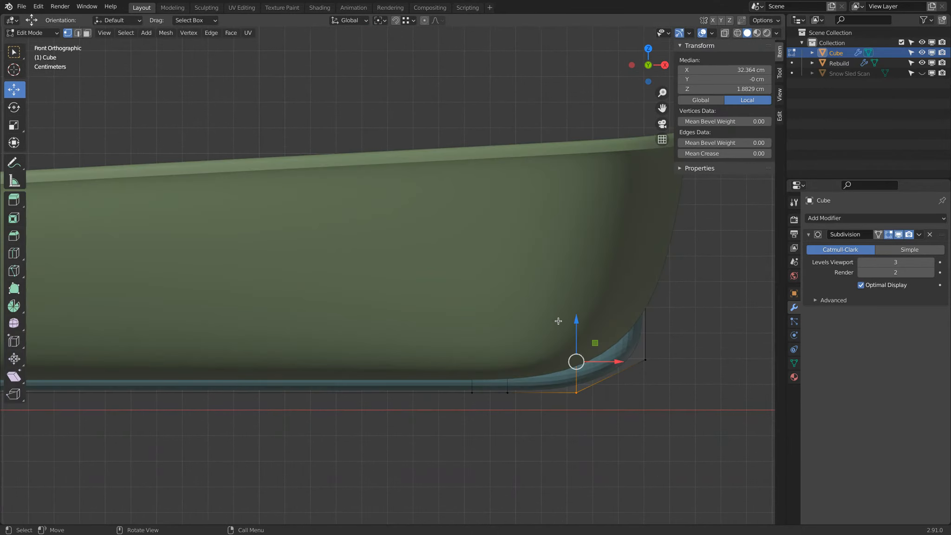
left_click_drag(601, 363, 627, 353)
left_click(639, 367)
Box-select the bar's +X end loop, raise it along Z, and inspect the end in Object Mode
key("shift+z")
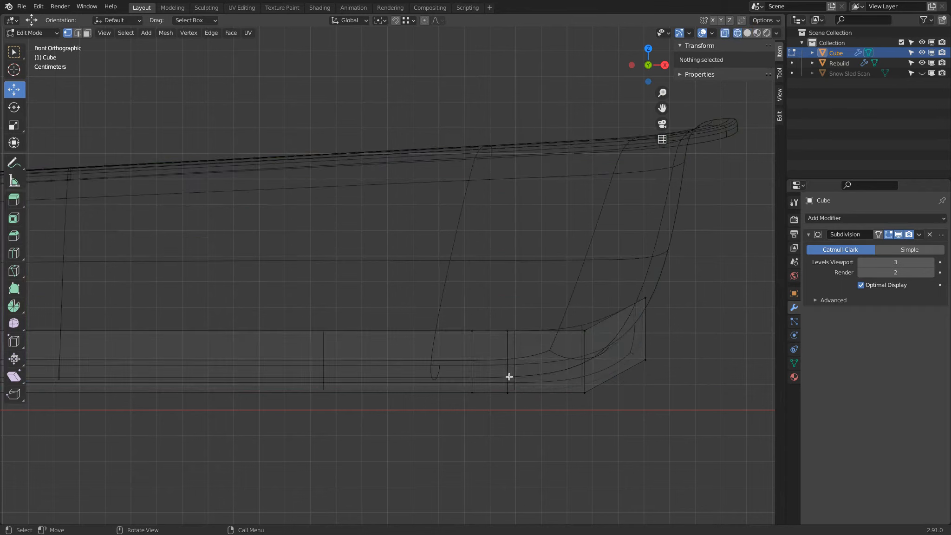
key("b")
left_click_drag(630, 264, 675, 408)
key("shift+z")
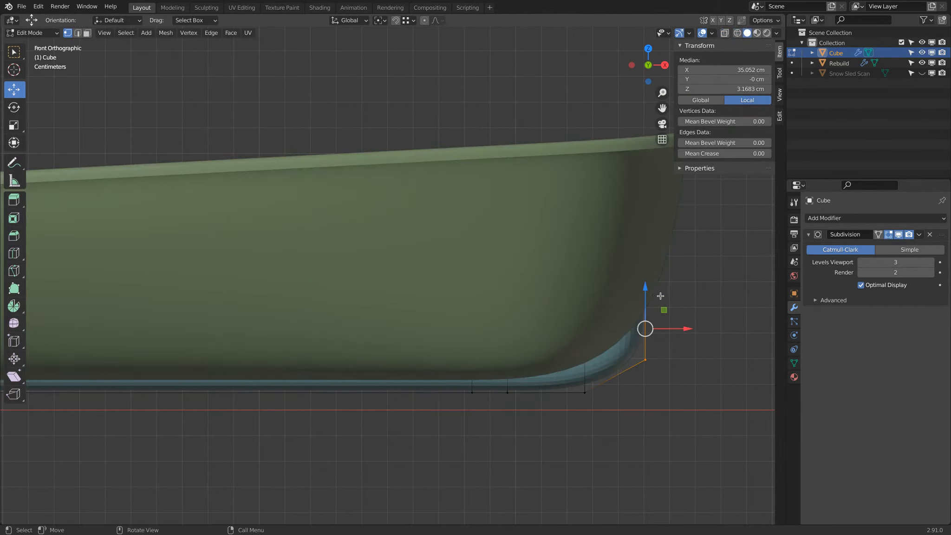
left_click_drag(646, 289, 648, 268)
key("Tab")
scroll(635, 395, "down", 2)
middle_click_drag(635, 399, 435, 343)
Apply smooth shading to the bar and save the file
right_click(371, 250)
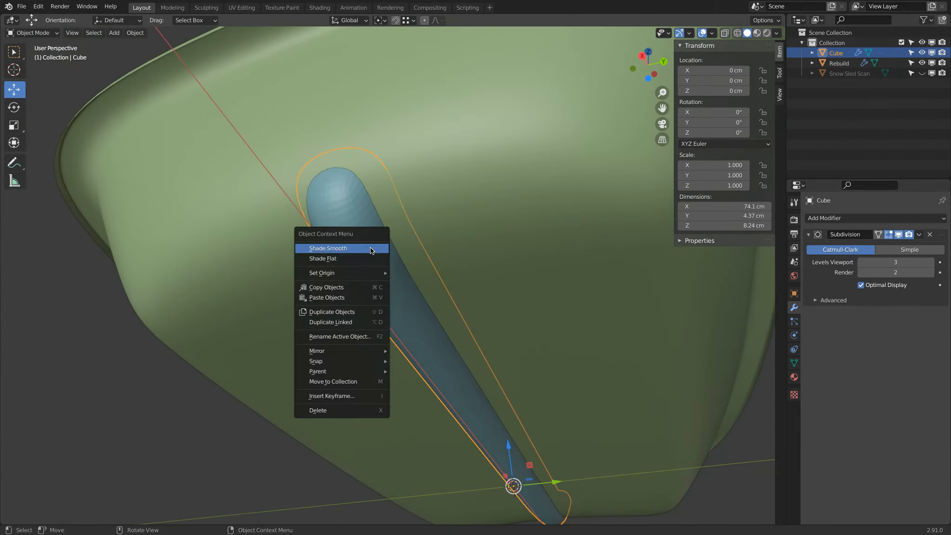
left_click(370, 251)
scroll(403, 277, "down", 2)
middle_click_drag(403, 277, 531, 255)
key("ctrl+s")
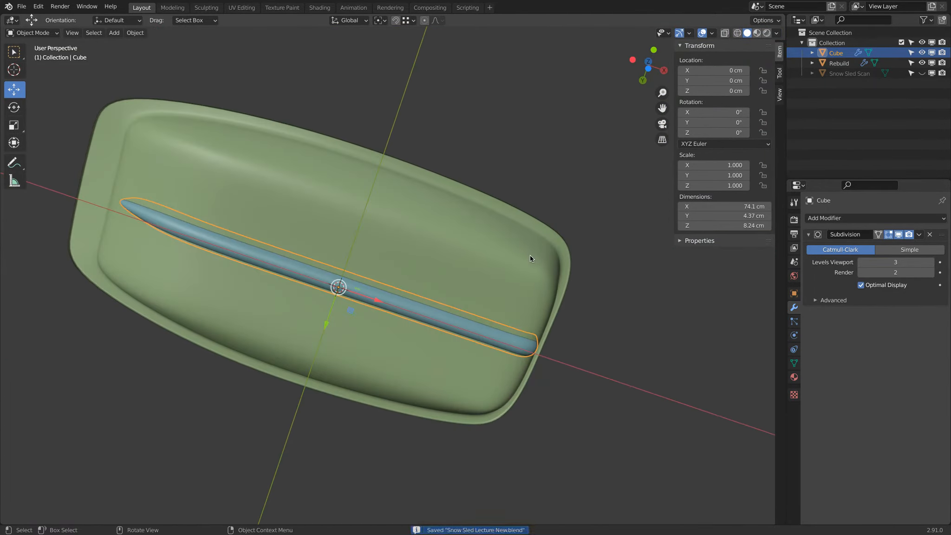
Rename the bar object as Center Groove
double_click(836, 53)
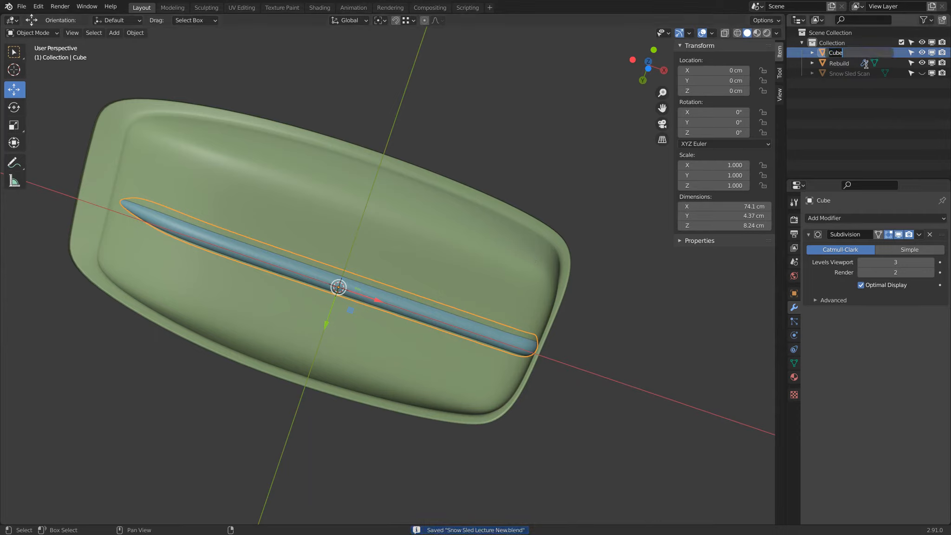
type("Center Groove")
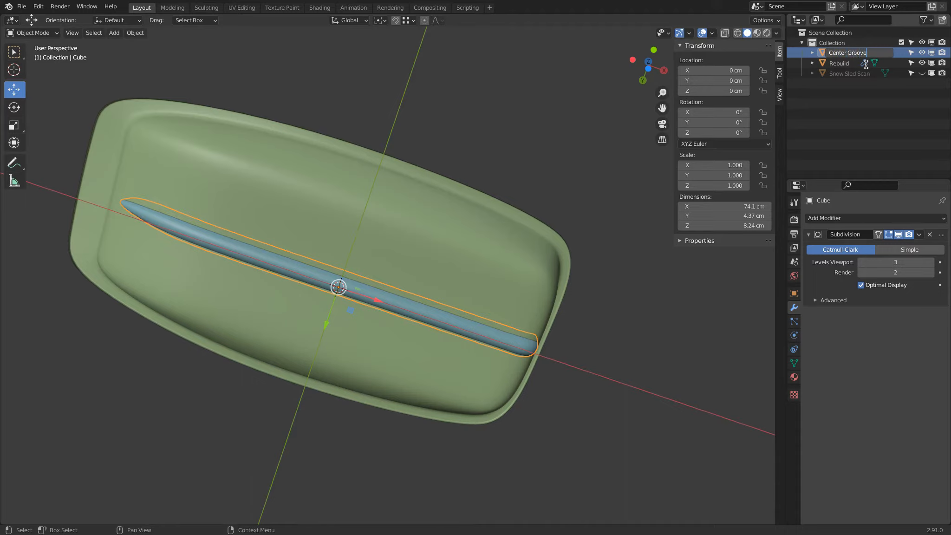
key("Return")
Rename the mesh data of the Center Groove object
left_click(794, 364)
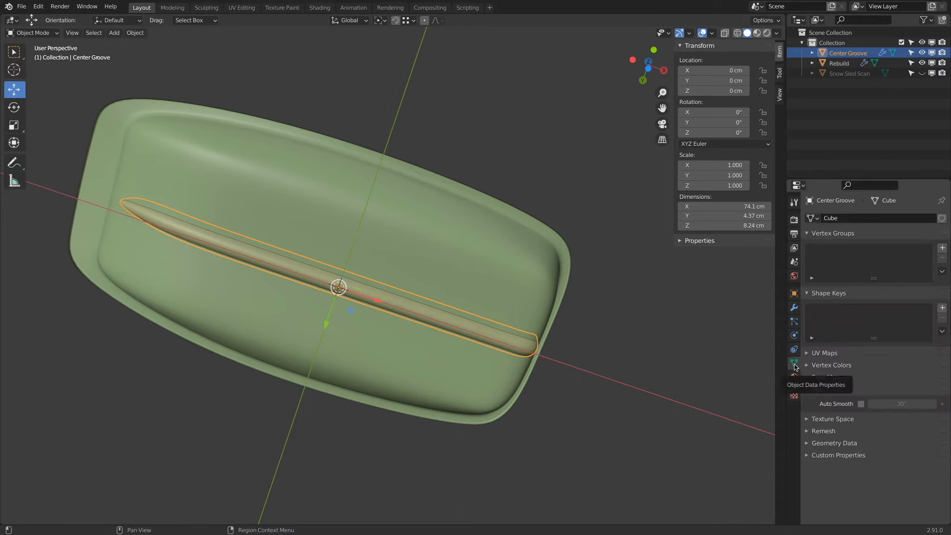
left_click(846, 218)
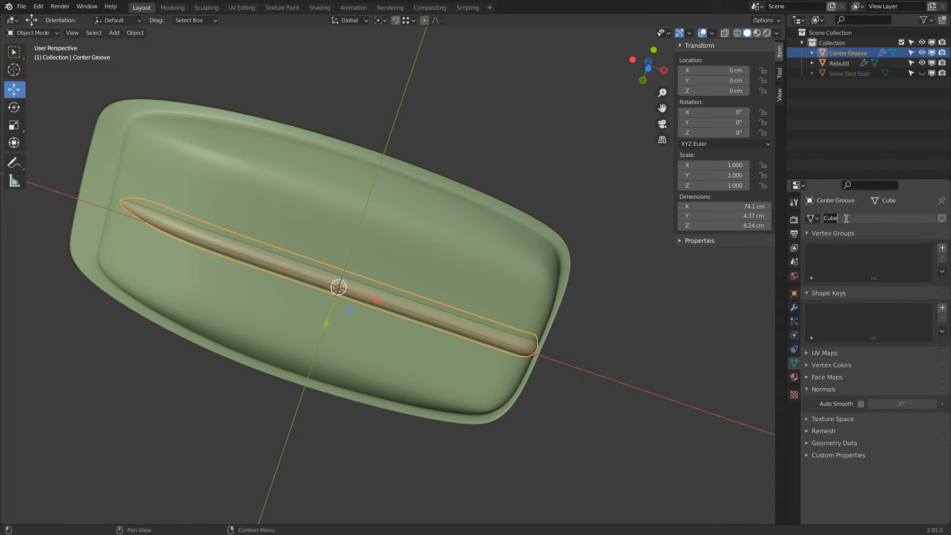
type("Gr")
key("BackSpace")
key("BackSpace")
type("Gr")
key("Return")
Select the Rebuild hull and hide the Center Groove object
middle_click_drag(645, 185, 617, 173)
middle_click_drag(224, 326, 279, 410)
left_click(351, 391)
middle_click_drag(348, 387, 415, 351)
left_click(415, 352)
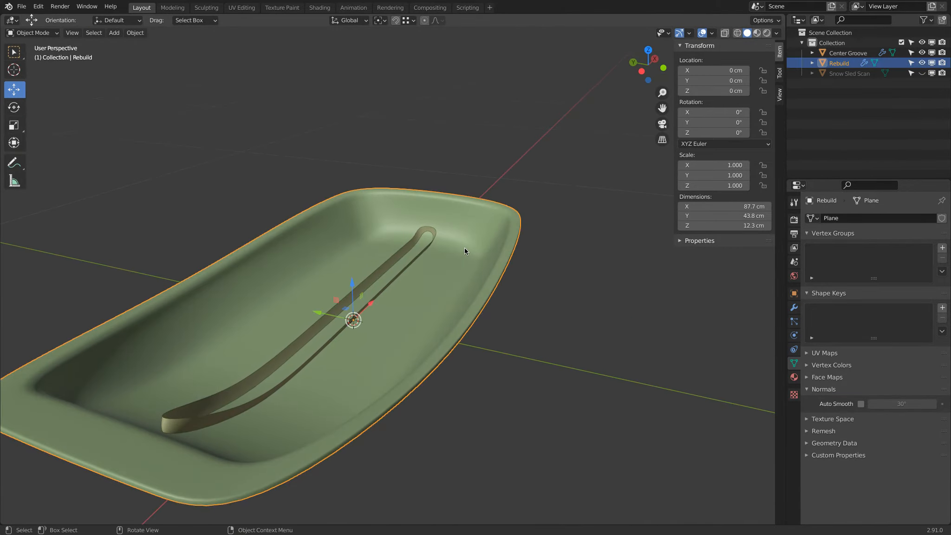
left_click(922, 52)
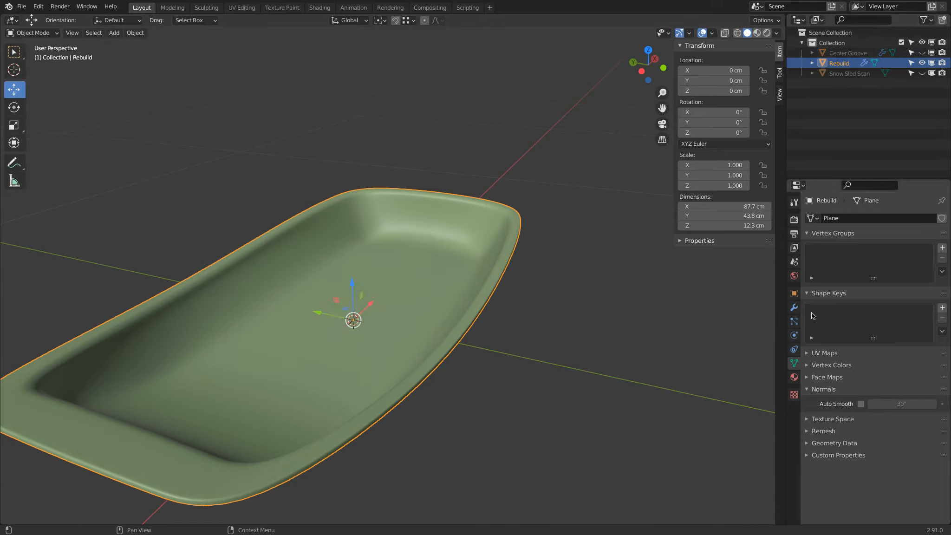
Add a Boolean modifier to the Rebuild hull, set to Union with Center Groove as its object
left_click(794, 309)
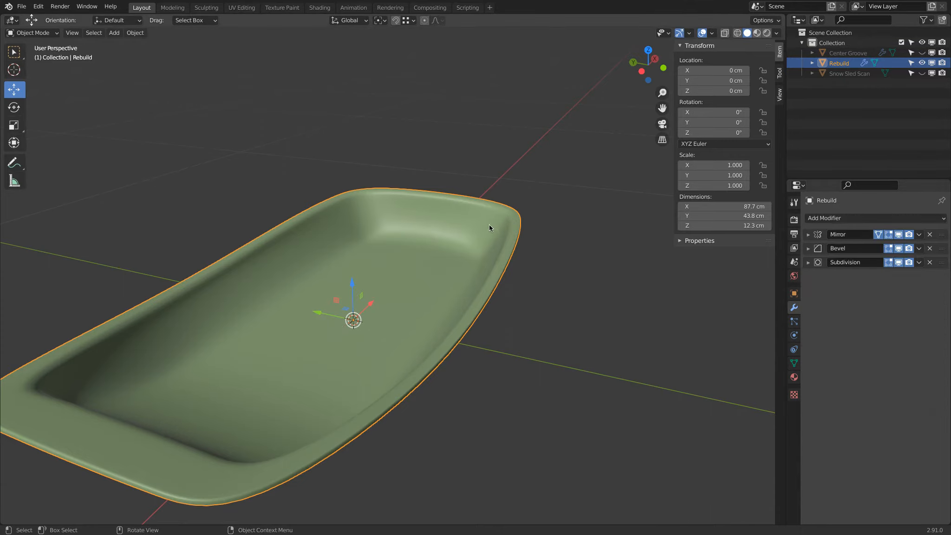
left_click(825, 219)
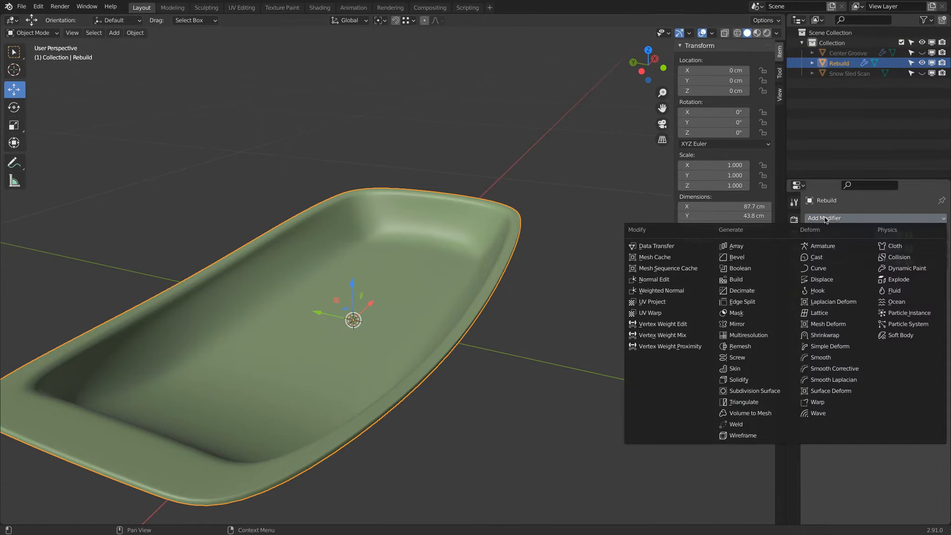
left_click(741, 268)
left_click(889, 291)
left_click(886, 315)
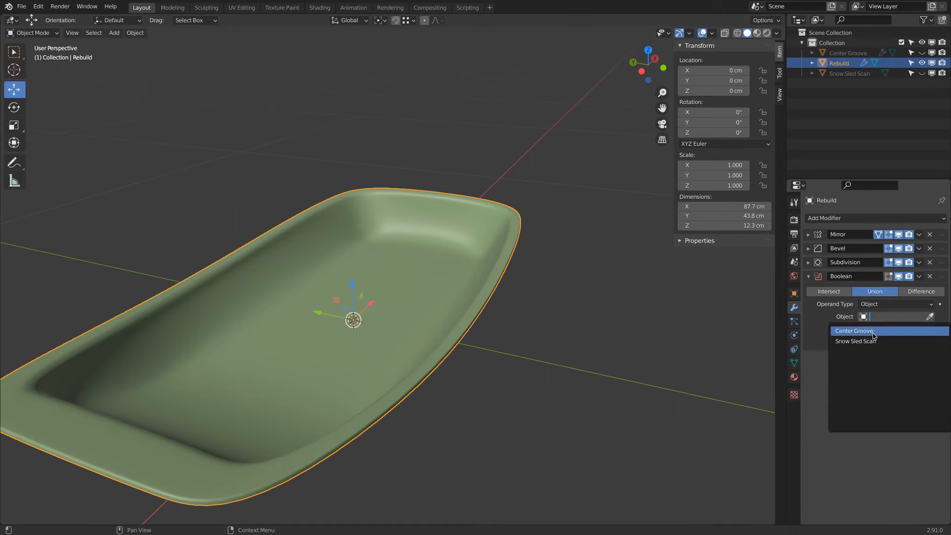
left_click(873, 332)
Inspect the joined ridge on the hull's underside and enable Auto Smooth at 30° for the Rebuild mesh
middle_click_drag(621, 291, 498, 184)
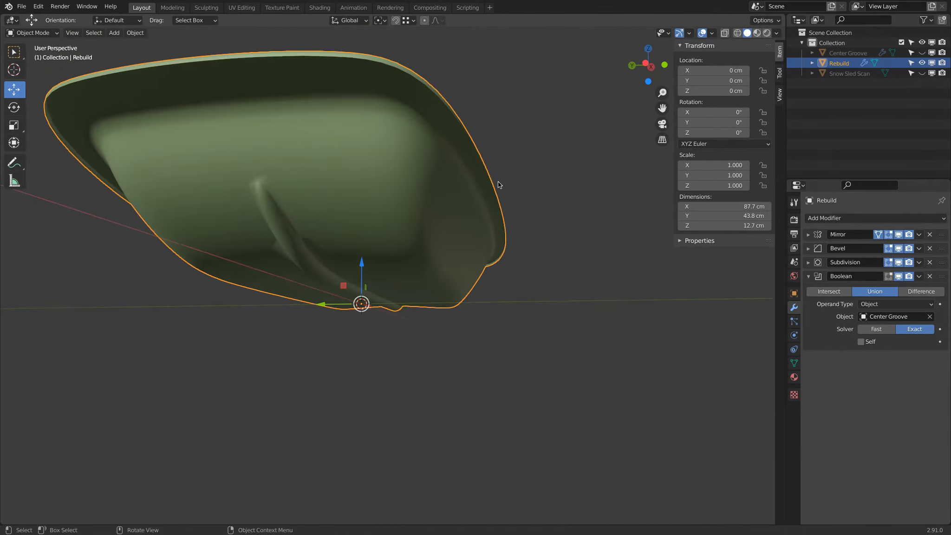
left_click(794, 362)
left_click(860, 403)
middle_click_drag(557, 195, 393, 380)
Compare the rebuilt hull with the snow sled scan from above by alternating which of the two is visible
key("KP_7")
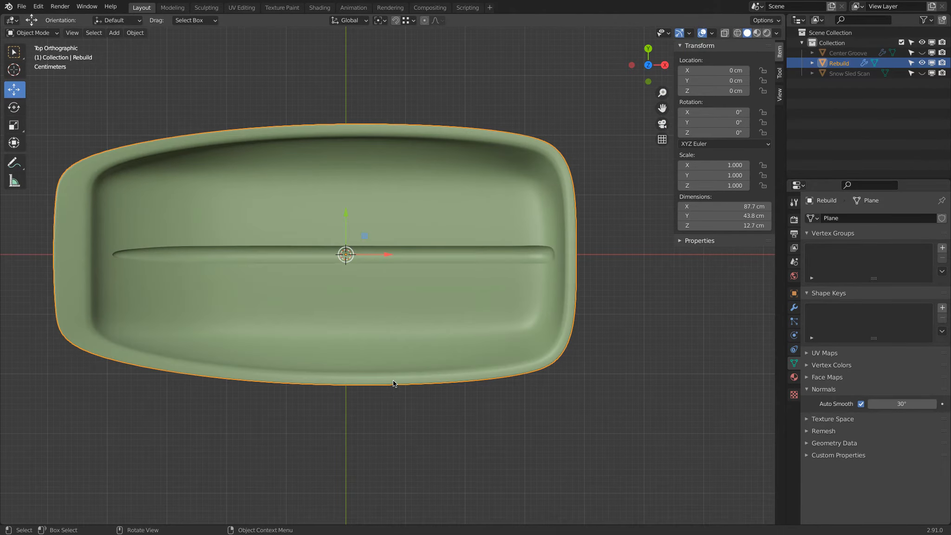
left_click(922, 73)
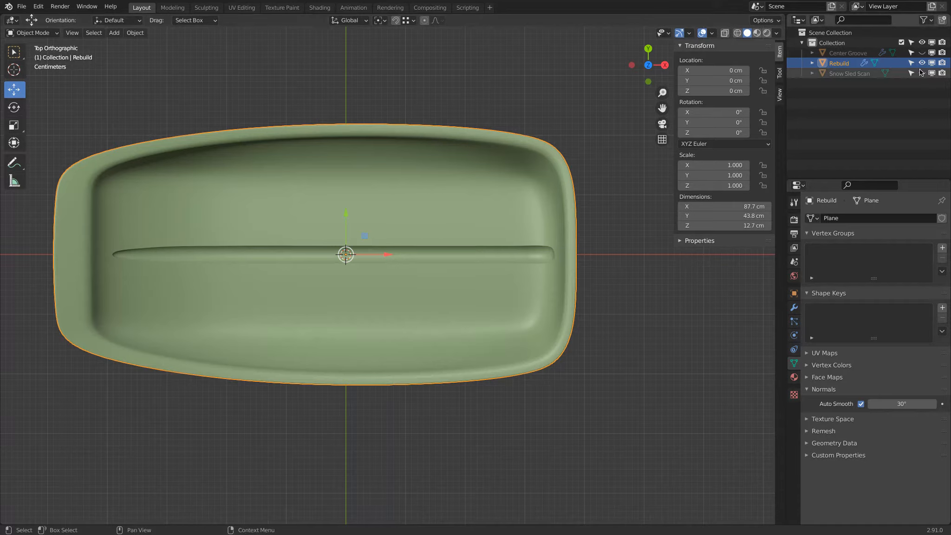
left_click(922, 63)
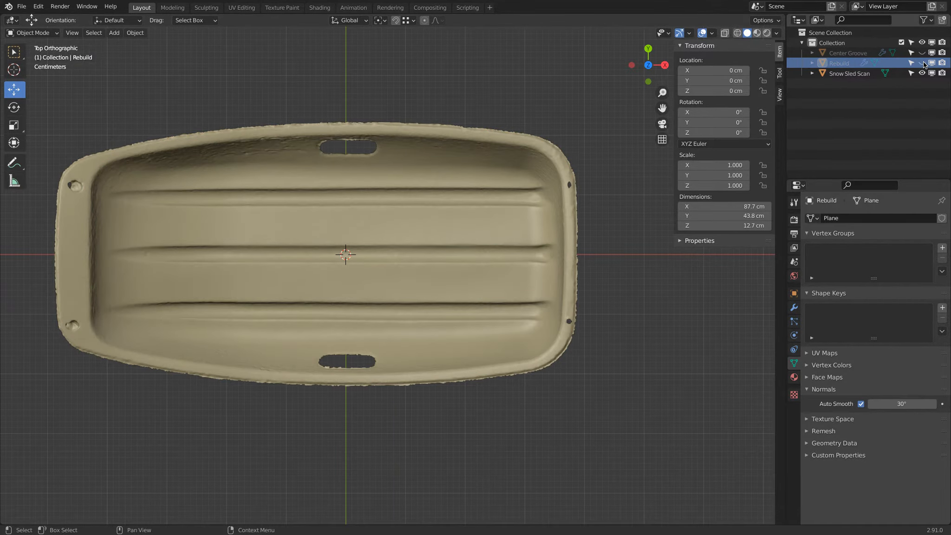
left_click(923, 62)
left_click(923, 73)
left_click(923, 73)
left_click(924, 64)
left_click(922, 63)
left_click(922, 73)
left_click(923, 73)
left_click(922, 73)
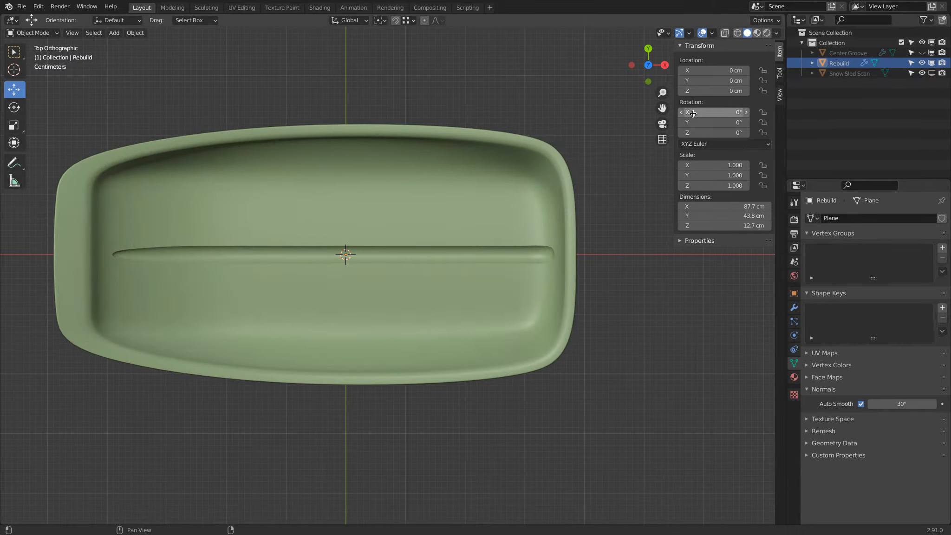
left_click(932, 63)
left_click(932, 73)
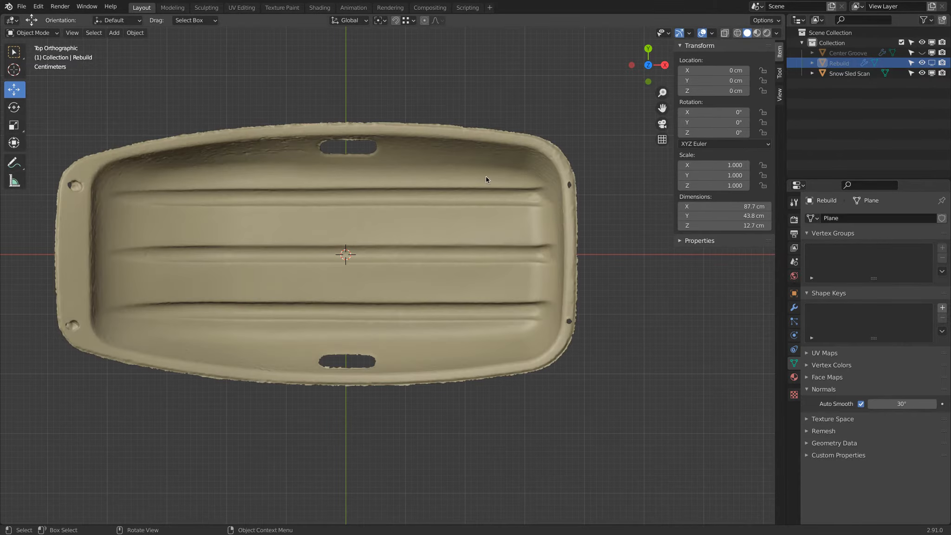
Compare the raised end of the central groove on the scan and the Rebuild from underneath, leaving only the Rebuild displayed
middle_click_drag(110, 252, 263, 163)
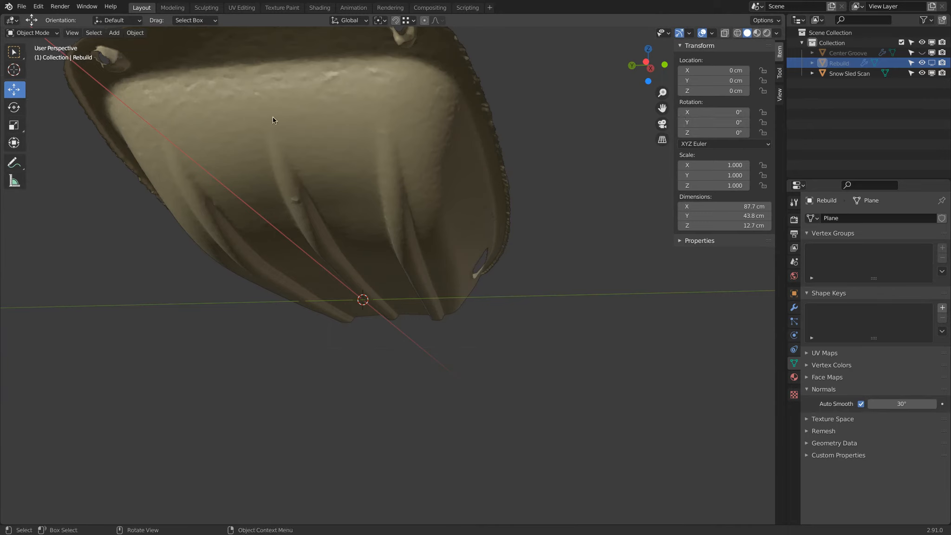
left_click(932, 63)
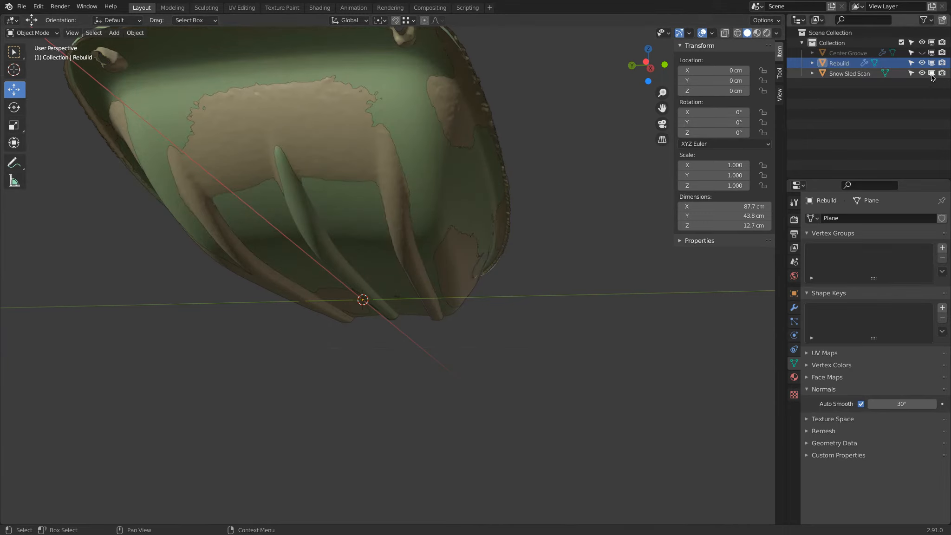
left_click(932, 73)
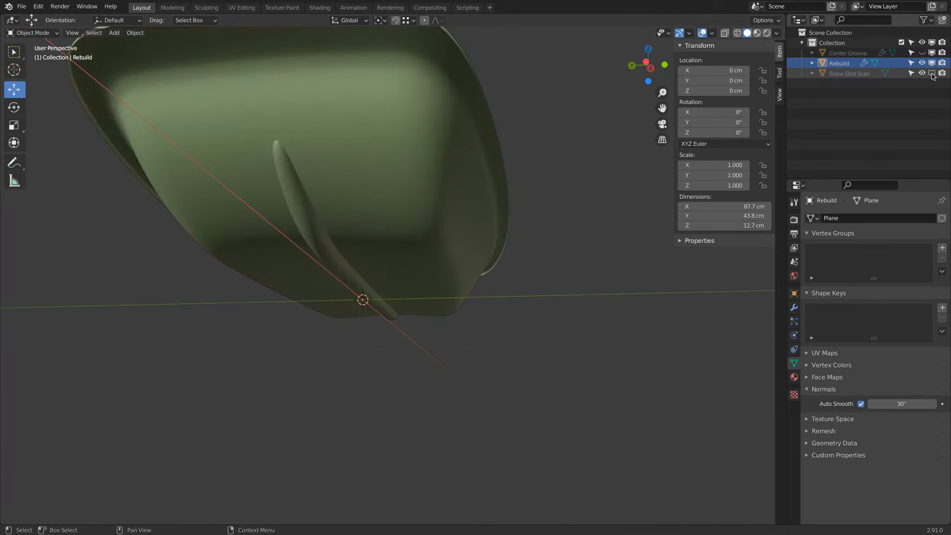
Unhide and select the Center Groove object, viewing the sled's raised end from the front
key("KP_1")
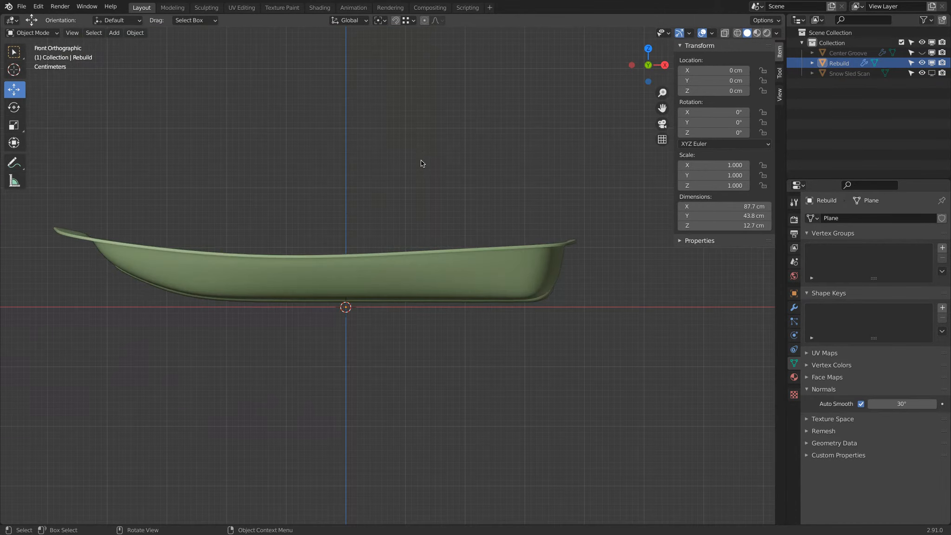
middle_click_drag(288, 202, 461, 185, "shift")
scroll(380, 217, "up", 4)
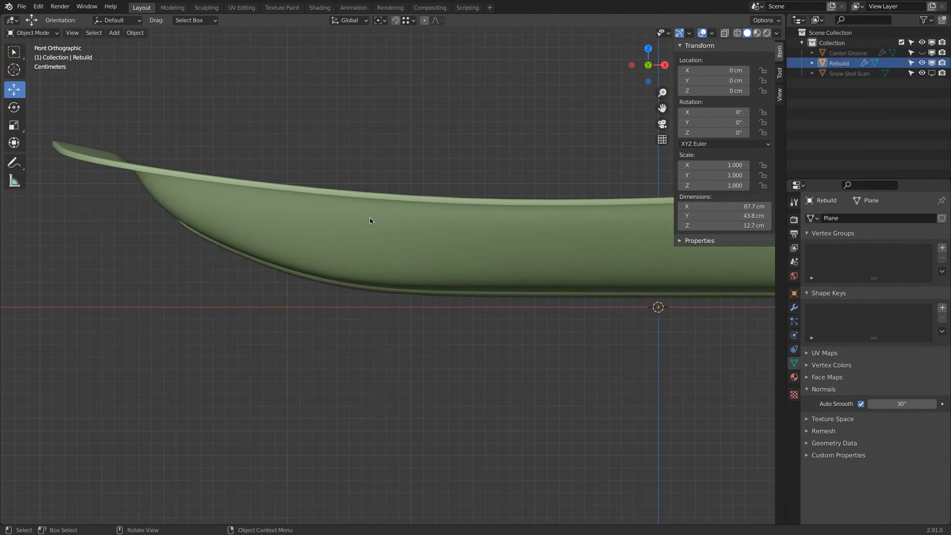
left_click(923, 52)
left_click(201, 241)
left_click(201, 241)
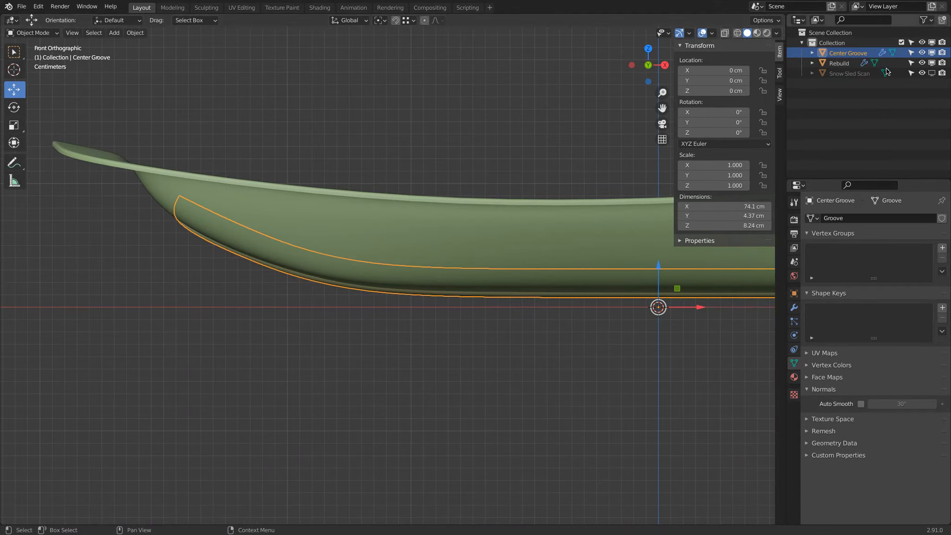
Move the Center Groove's end vertices at the raised end about -1.6 cm in X and 1.1 cm in Z
key("Tab")
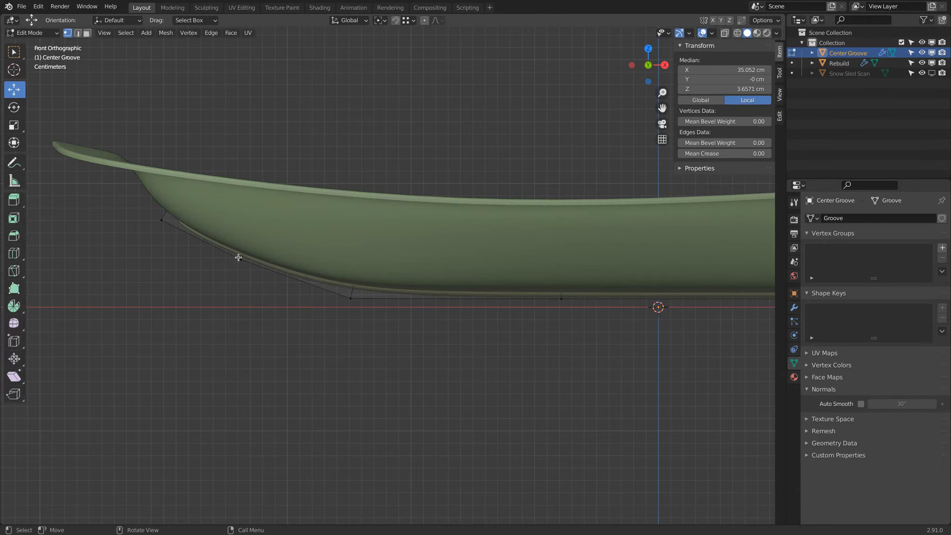
key("alt+z")
key("b")
key("Escape")
key("a")
key("a")
key("b")
left_click_drag(204, 152, 112, 251)
key("g")
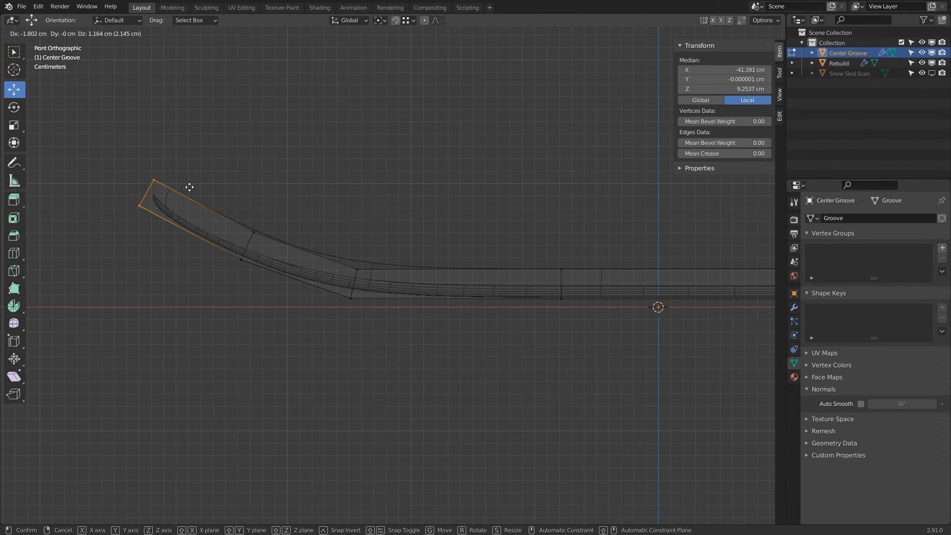
left_click(190, 187)
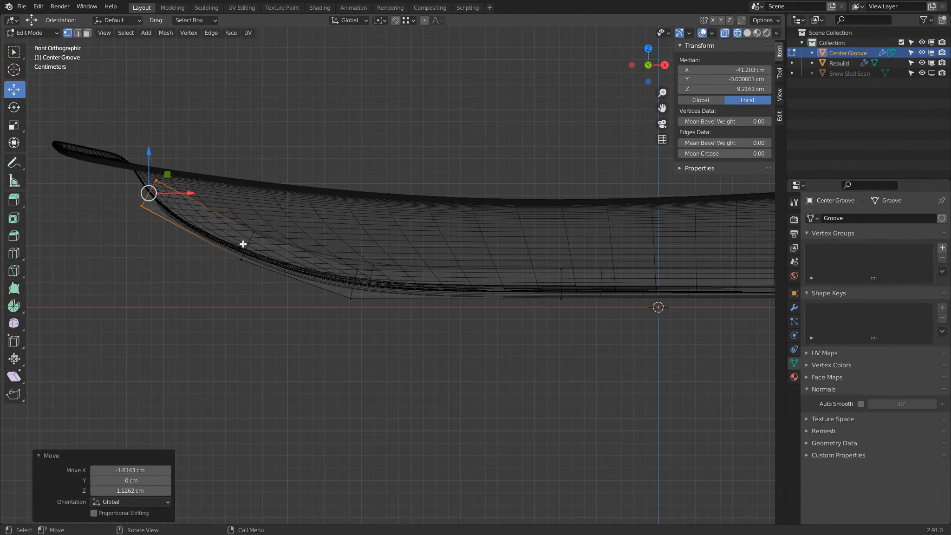
Shift the Center Groove's second cross-section from the raised end slightly outward along X
left_click(270, 214)
left_click_drag(269, 207, 211, 279)
key("g")
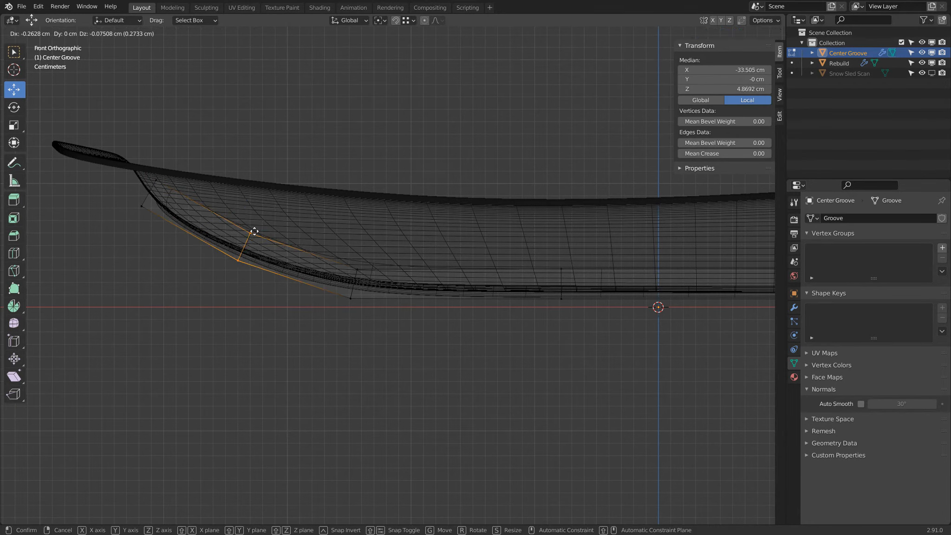
key("x")
left_click(254, 231)
Rotate the Center Groove's cross-section at the lower bend by about 3.2°, then return to solid shading in Object Mode
key("a")
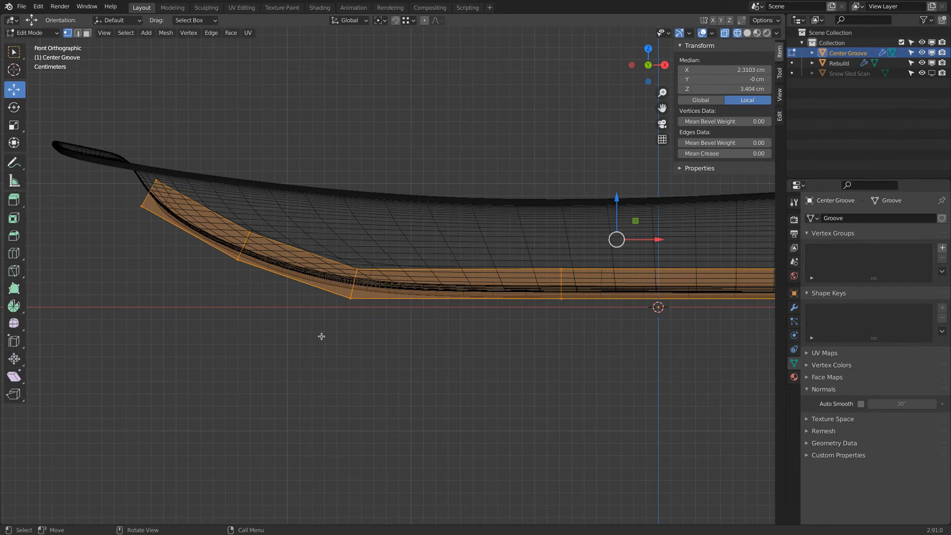
key("alt+a")
left_click_drag(333, 244, 361, 304)
key("g")
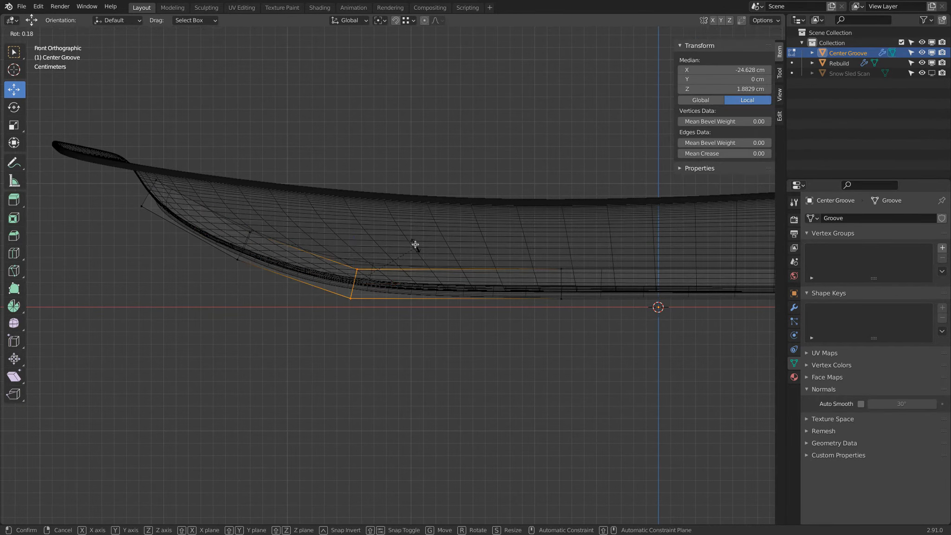
left_click(415, 243)
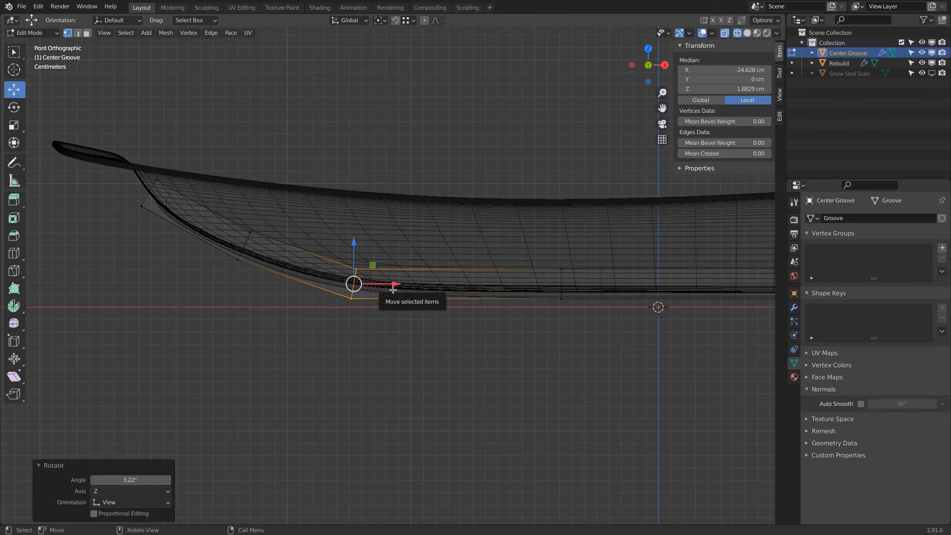
key("z")
left_click(495, 153)
key("Tab")
Examine the reshaped groove end against the hull with the Center Groove hidden and shown, in different shading modes
left_click(922, 52)
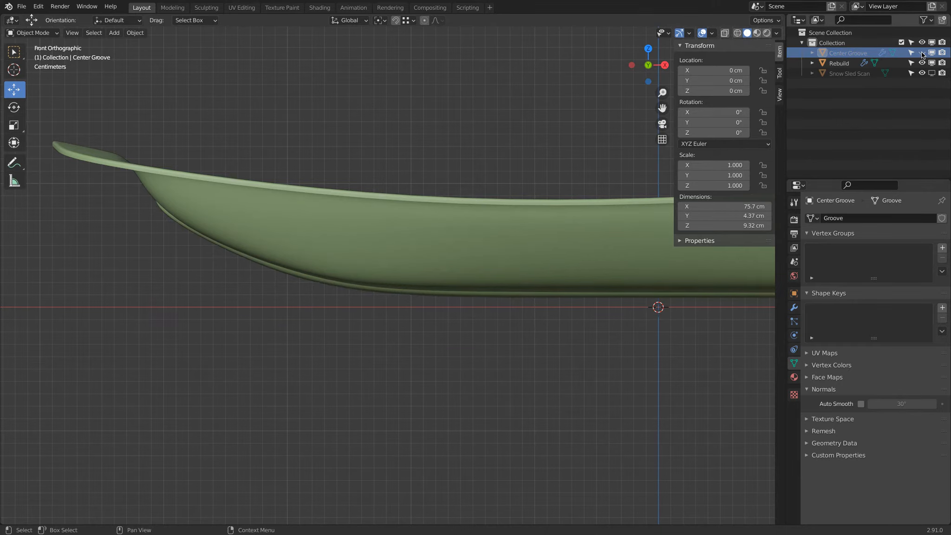
left_click(922, 52)
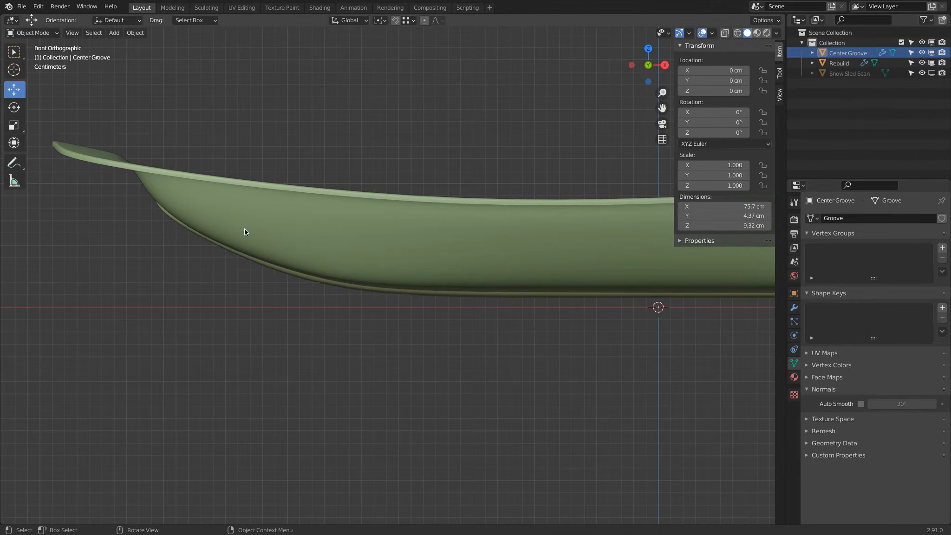
key("z")
left_click(230, 216)
mouse_move(229, 215)
middle_mouse_down()
mouse_move(216, 224)
mouse_move(250, 257)
middle_mouse_up()
key("z")
left_click(340, 250)
scroll(332, 242, "down", 2)
middle_click_drag(332, 243, 303, 226)
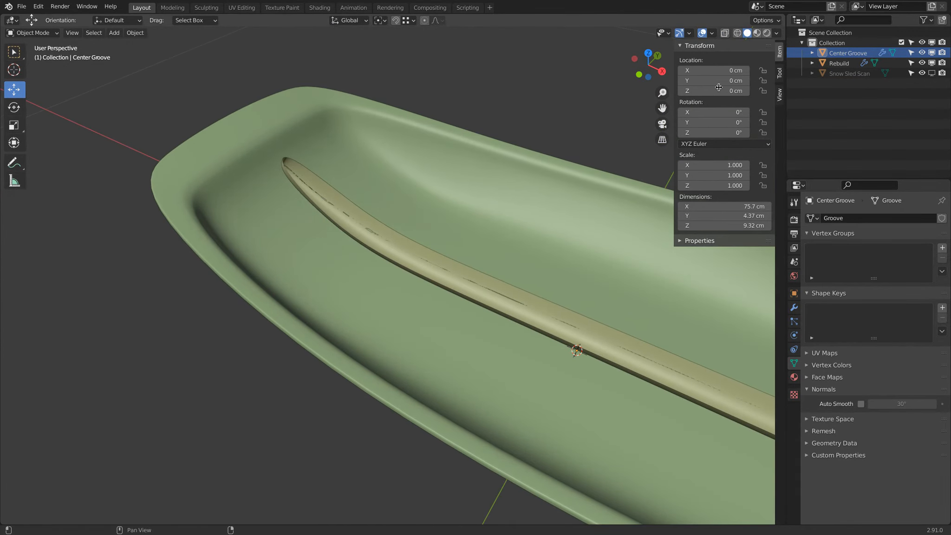
Disable the Rebuild in the viewport and select the Center Groove in top view
left_click(258, 121)
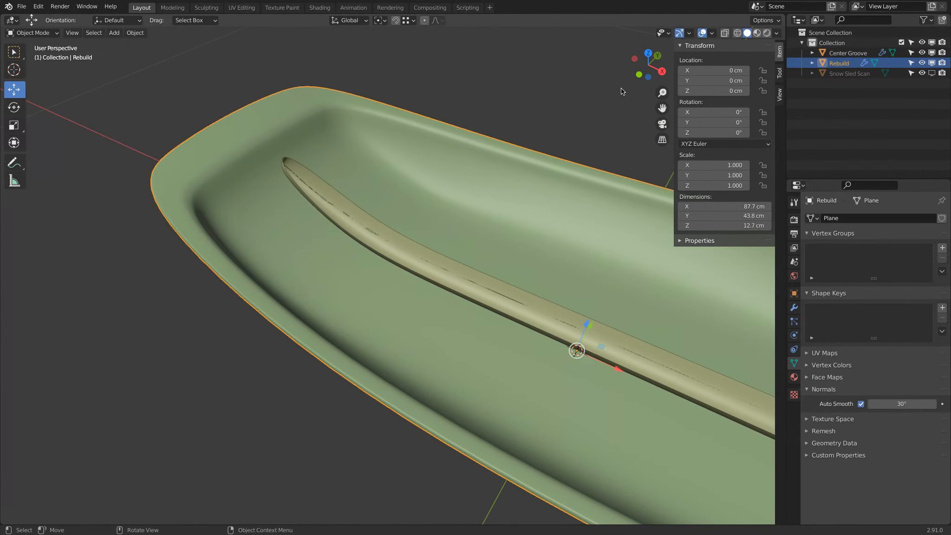
left_click(932, 63)
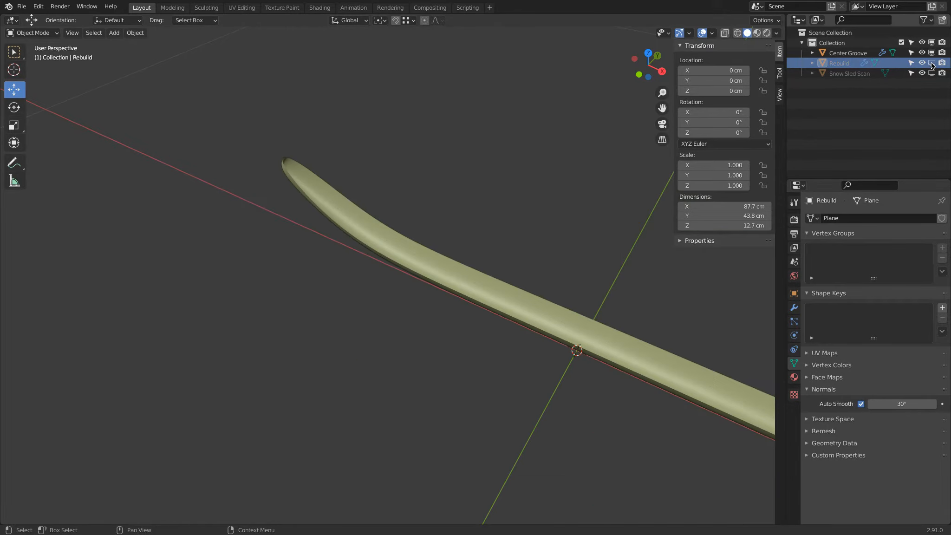
left_click(543, 318)
key("KP_7")
scroll(549, 338, "down", 2)
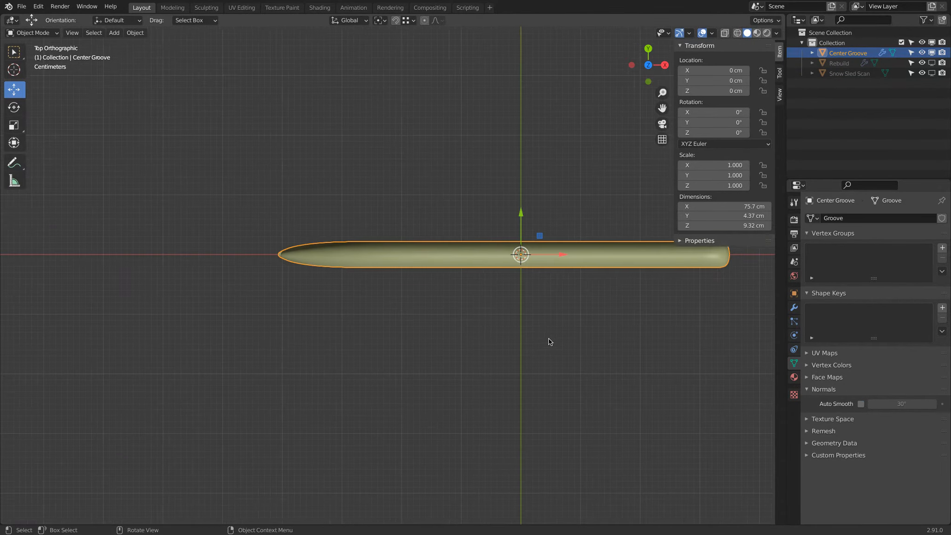
middle_click_drag(549, 338, 513, 344, "shift")
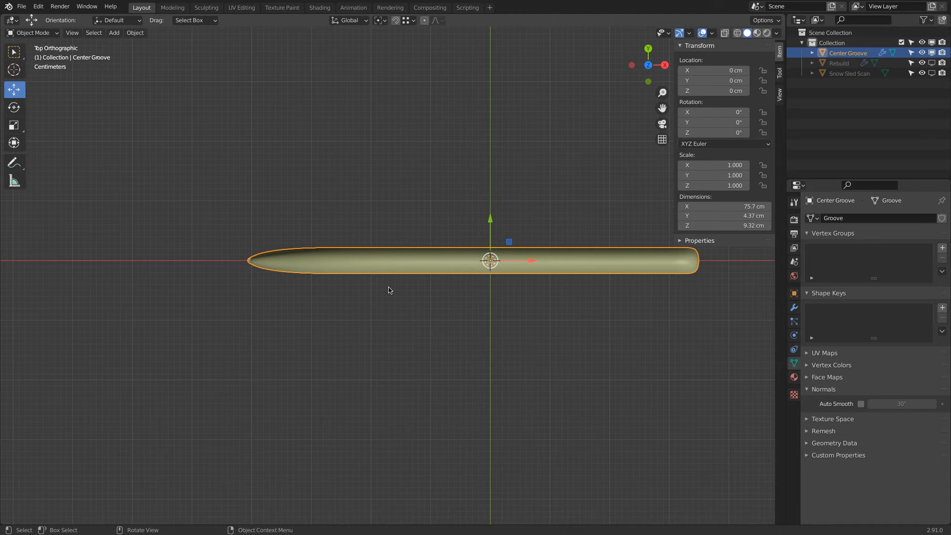
Create a linked duplicate of the Center Groove and move it about -7.2 cm along Y
left_click(135, 33)
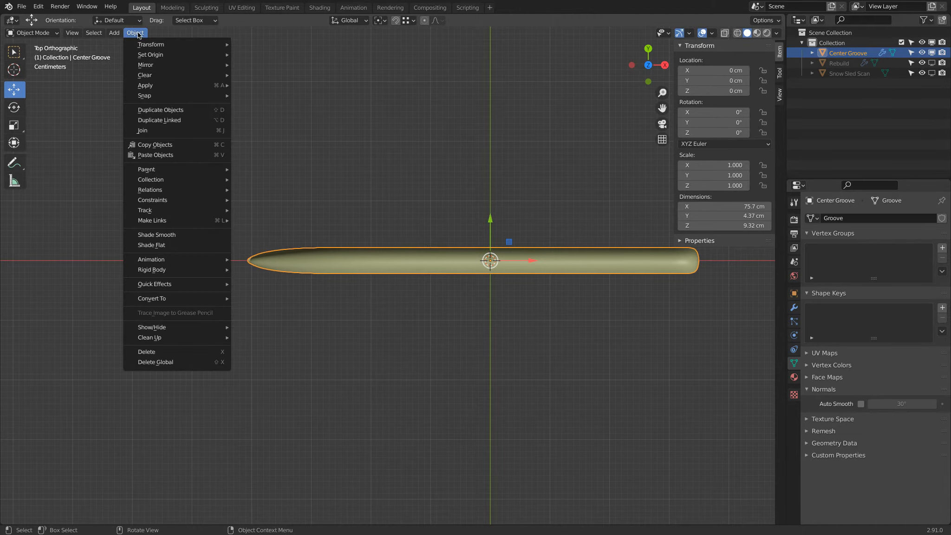
left_click(155, 120)
left_click(155, 121)
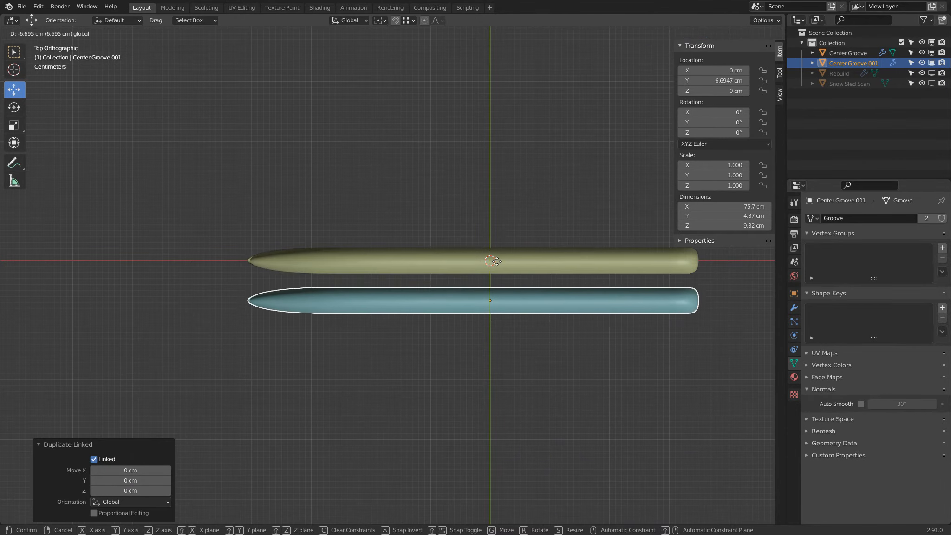
left_click(494, 266)
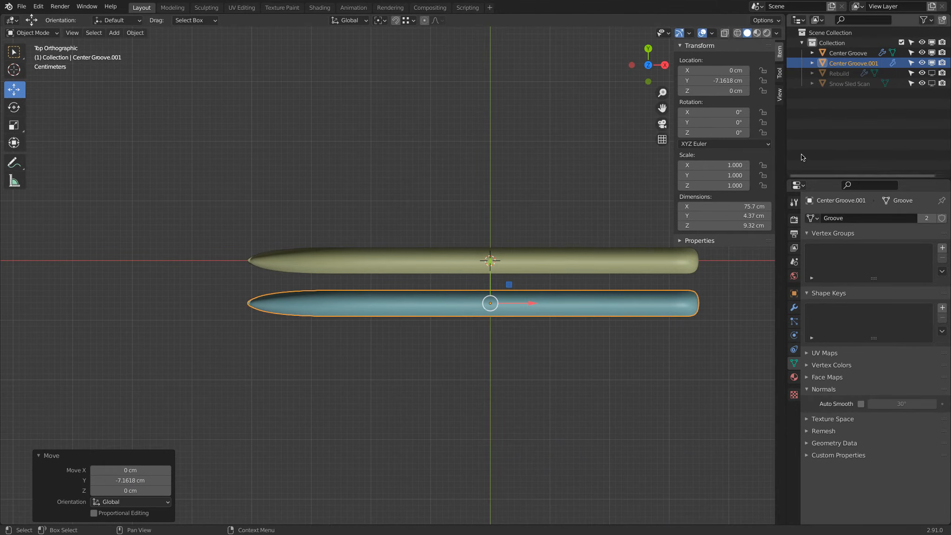
Align the duplicate with the scan's side groove at Y -9.575 cm, then display the Rebuild instead of the scan
left_click(932, 84)
left_click_drag(488, 264, 495, 279)
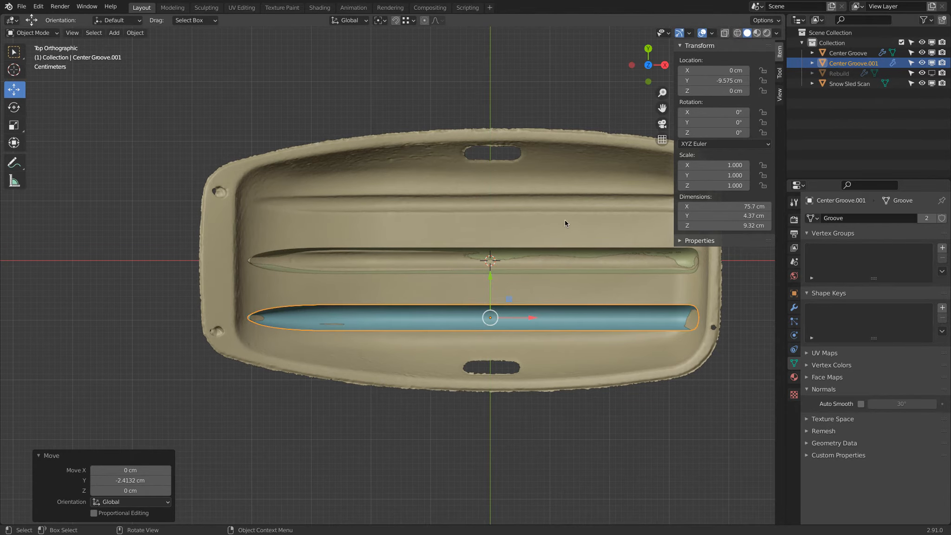
left_click(932, 84)
left_click(931, 73)
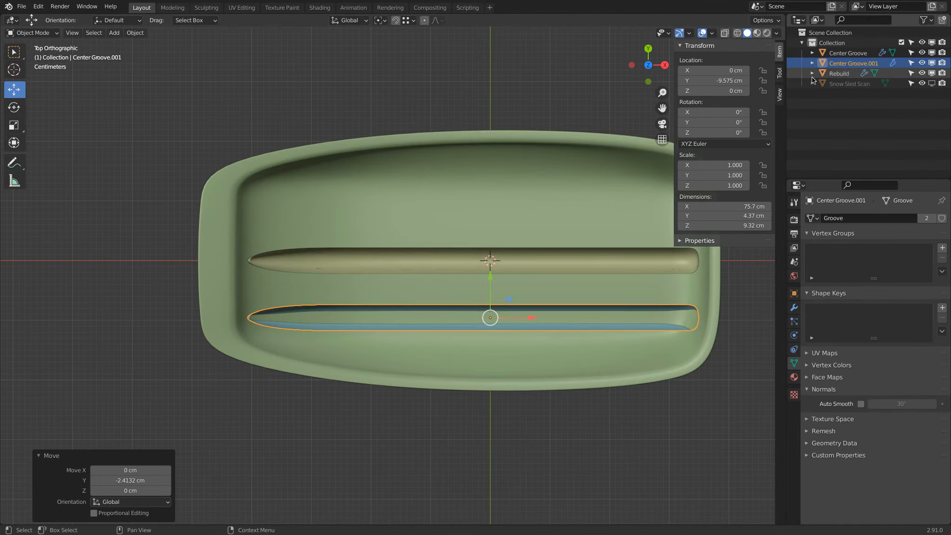
Add a Mirror modifier to the duplicated groove with Center Groove as its mirror object
left_click(795, 307)
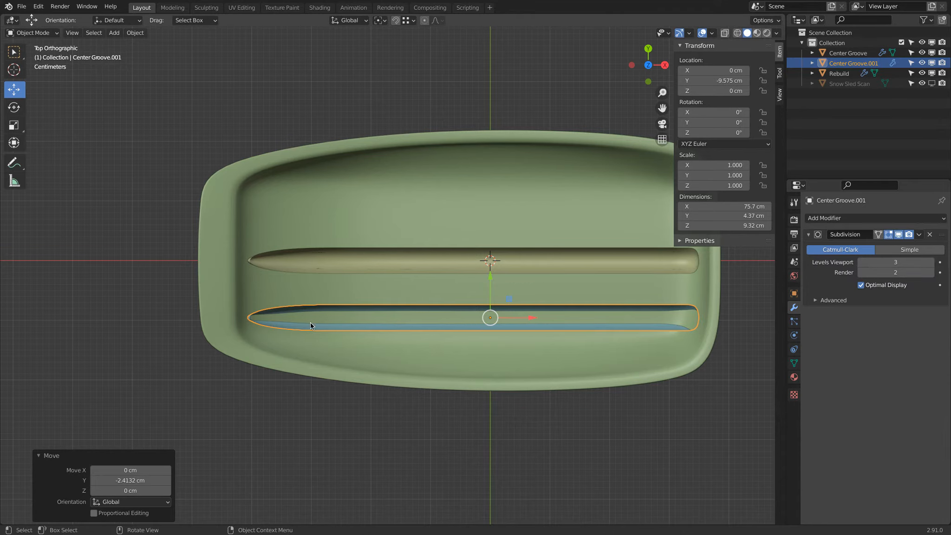
left_click(863, 220)
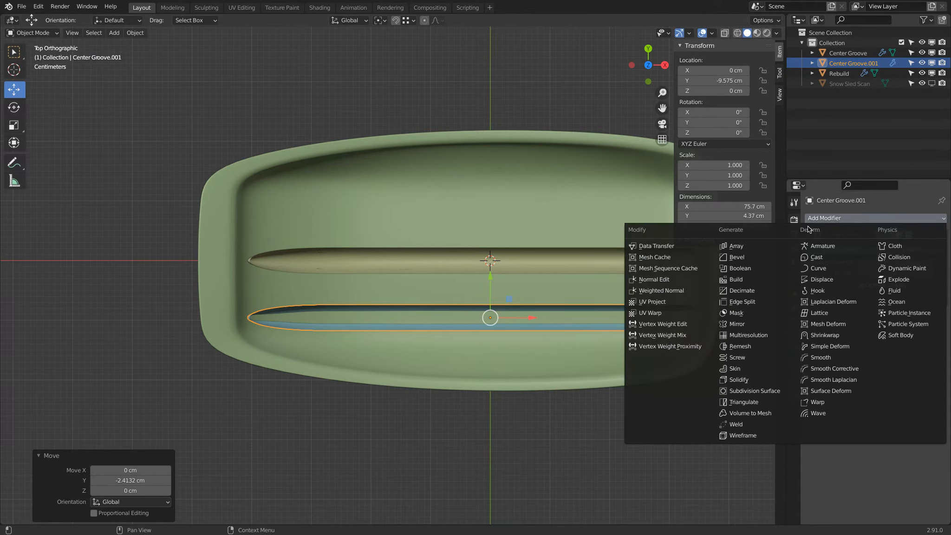
left_click(756, 322)
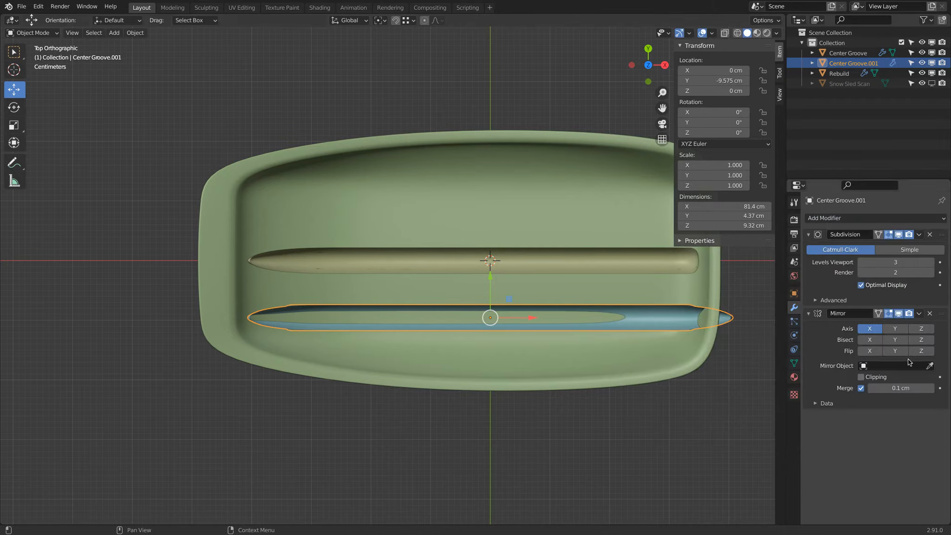
left_click(930, 366)
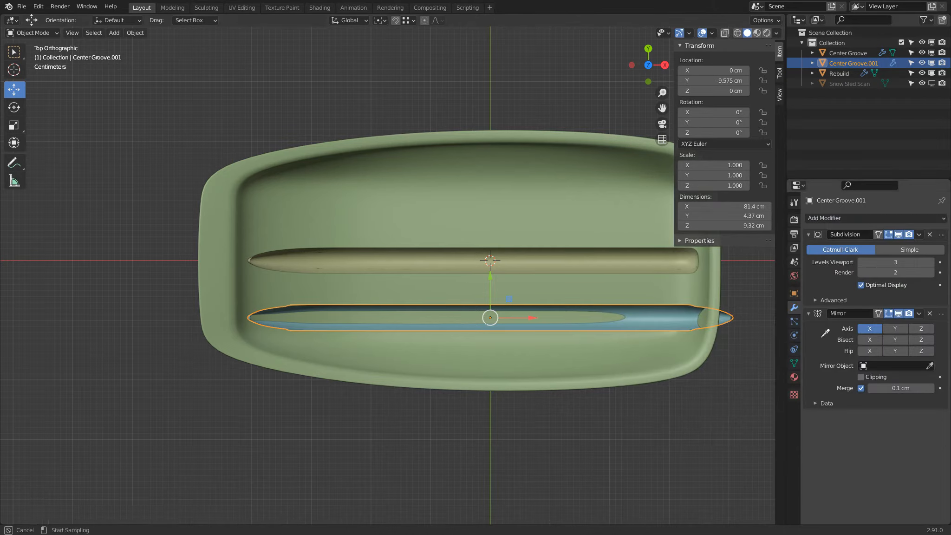
left_click(862, 53)
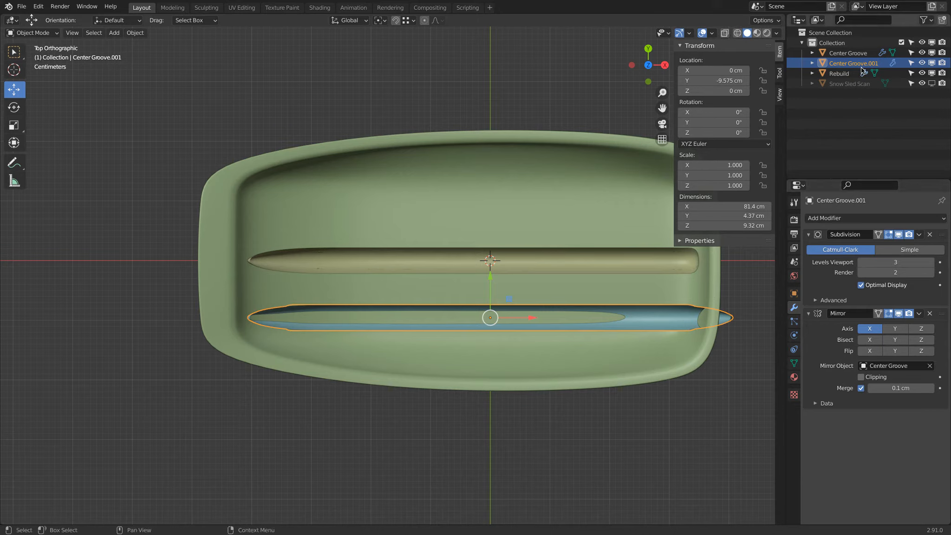
Rename the duplicated groove as Outside Groove and set its Mirror modifier to the Y axis only
double_click(862, 65)
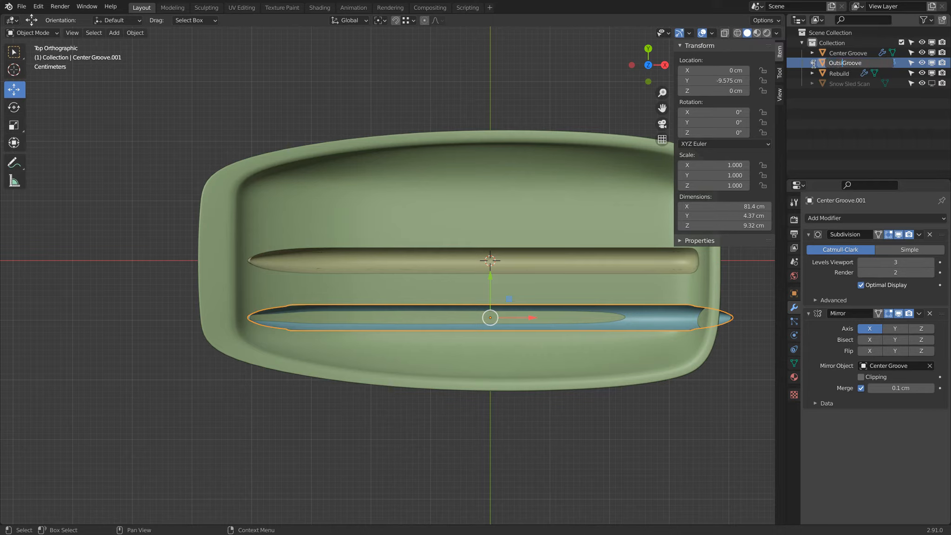
type("Outside")
key("Return")
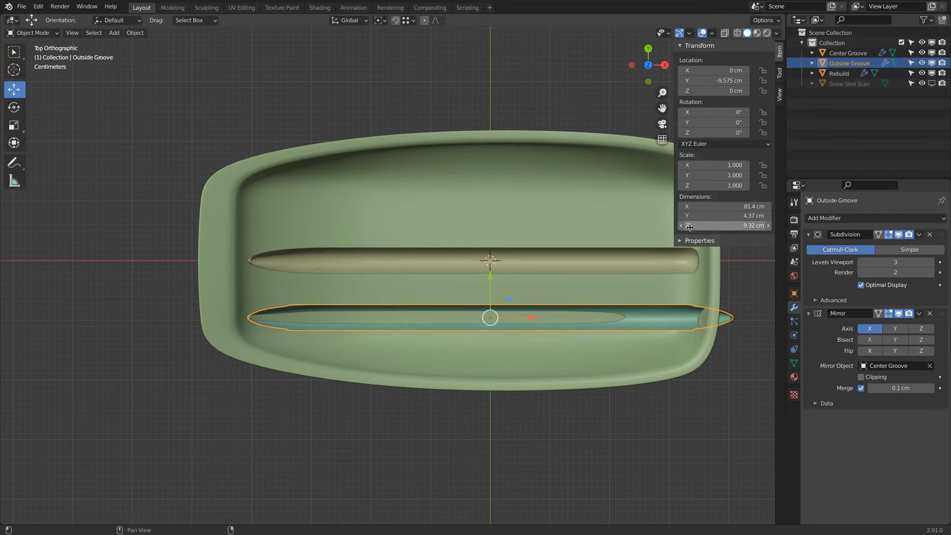
left_click(874, 331)
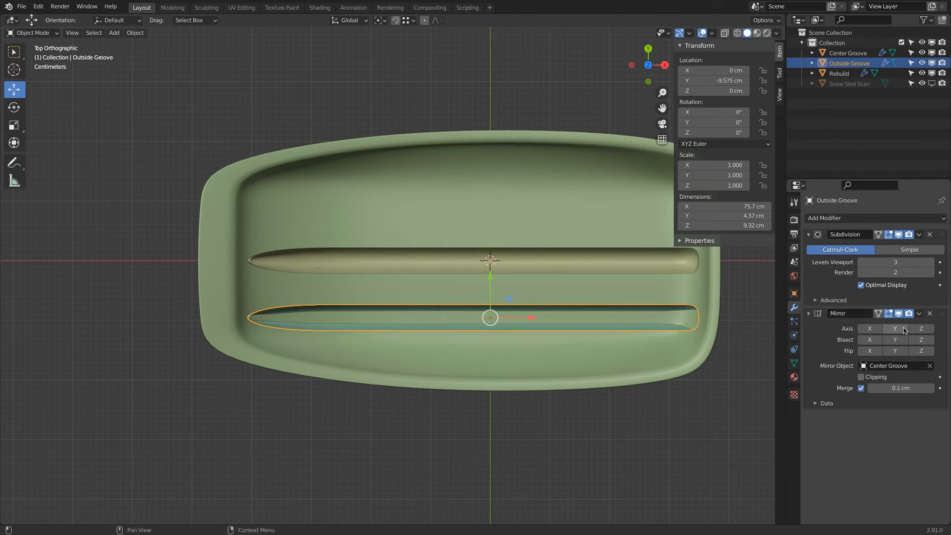
left_click(894, 329)
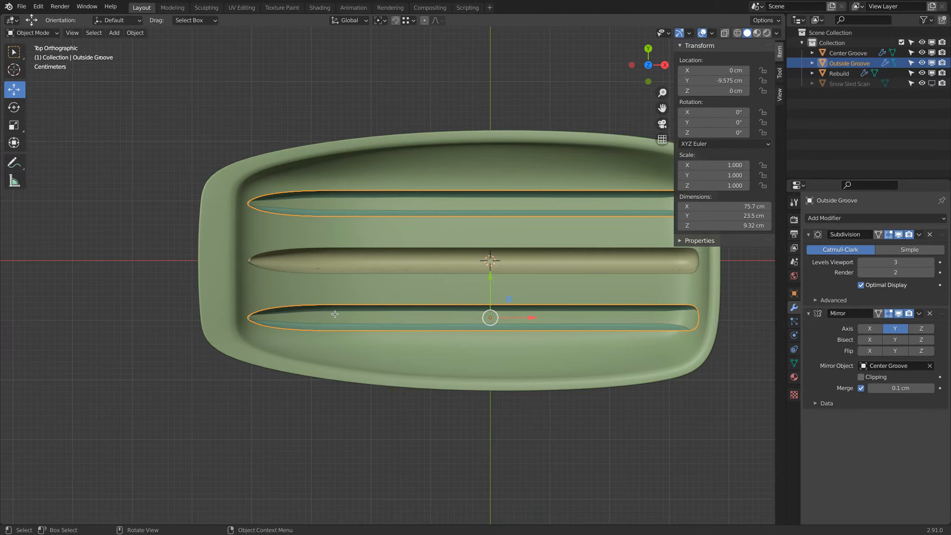
Try moving a vertex near the tapered end of the Outside Groove to test its link with the Center Groove
key("Tab")
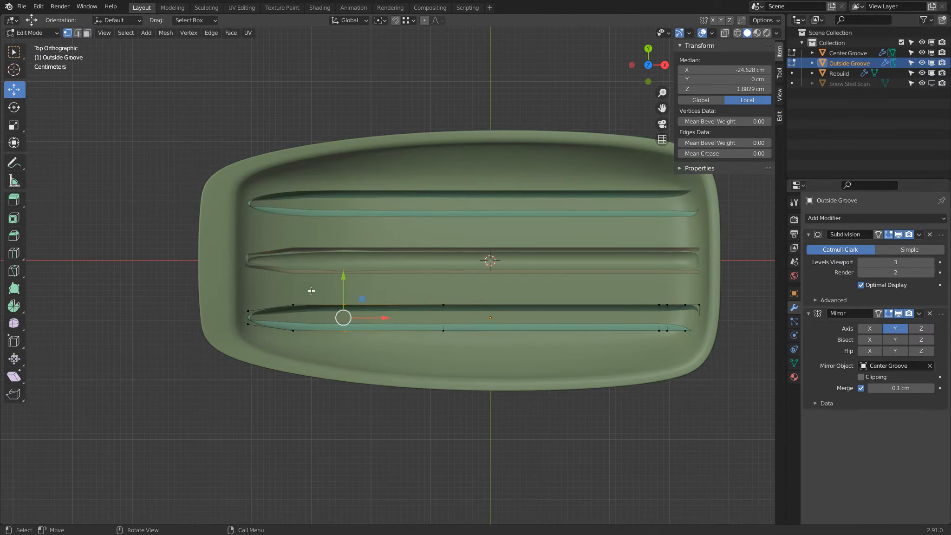
left_click(296, 303)
key("g")
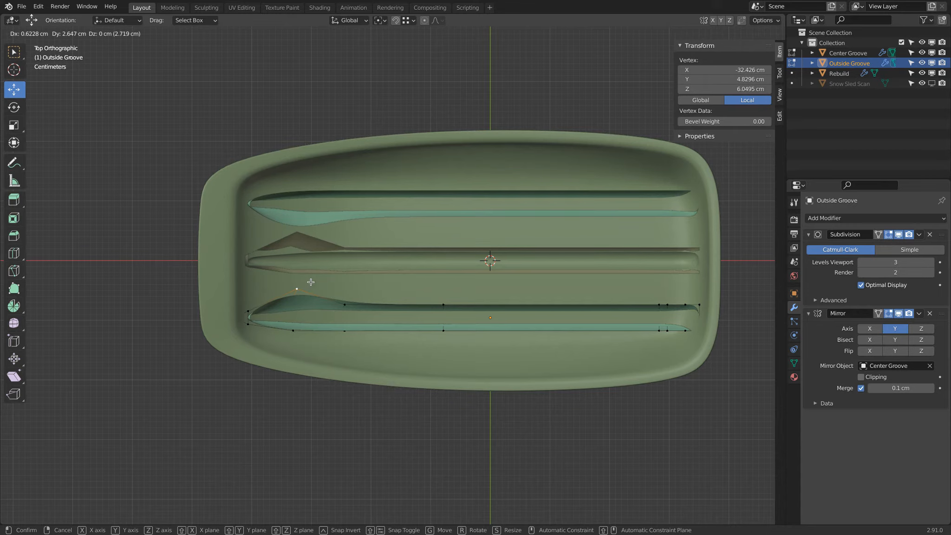
key("Escape")
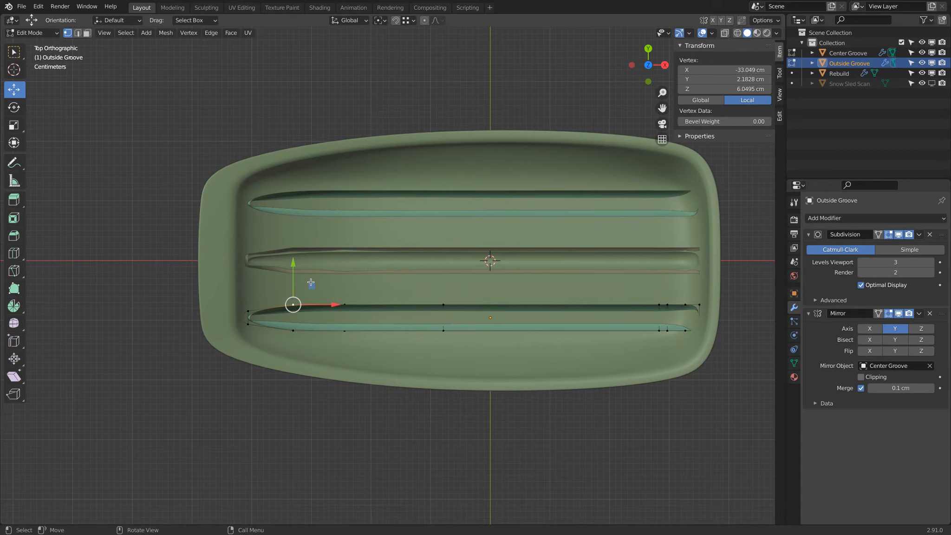
Inspect the Outside Groove's mesh data and compare it with the Center Groove to check that they share one mesh
left_click(794, 362)
left_click(841, 56)
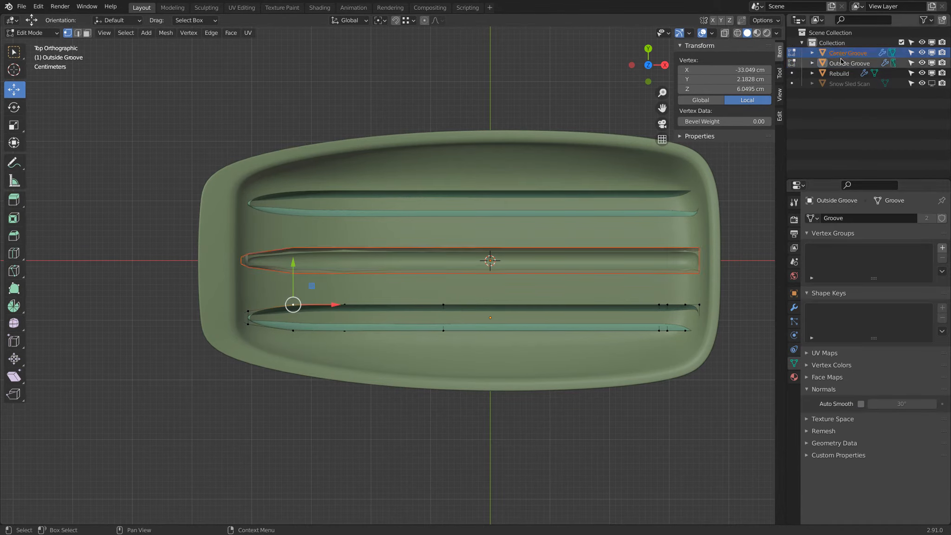
left_click(843, 63)
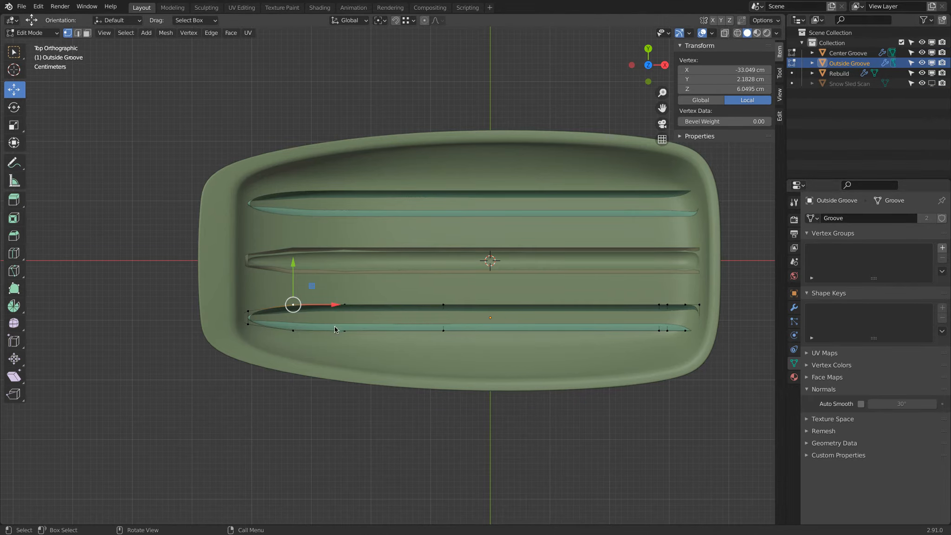
key("Tab")
Examine from below and behind how the blunt ends of the Outside Groove meet the hull
middle_click_drag(363, 356, 453, 189)
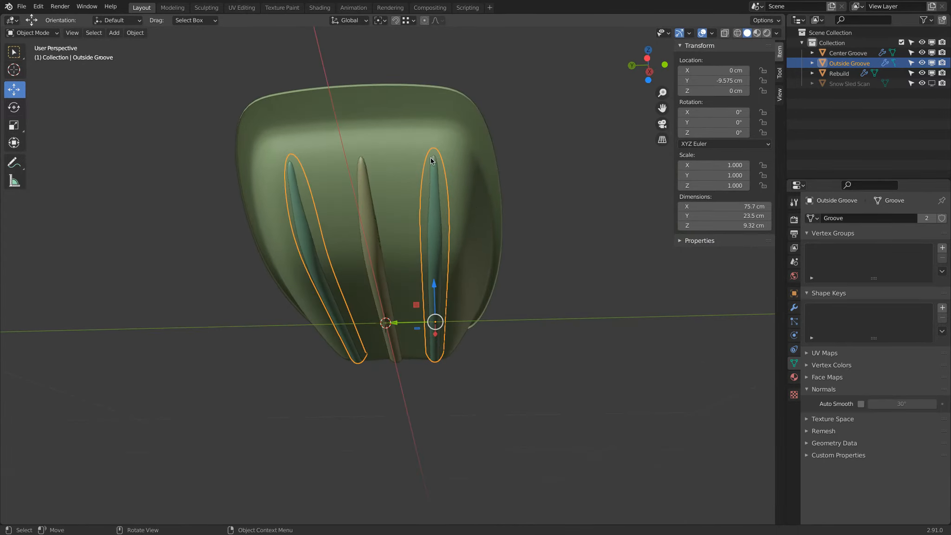
middle_click_drag(506, 253, 512, 367)
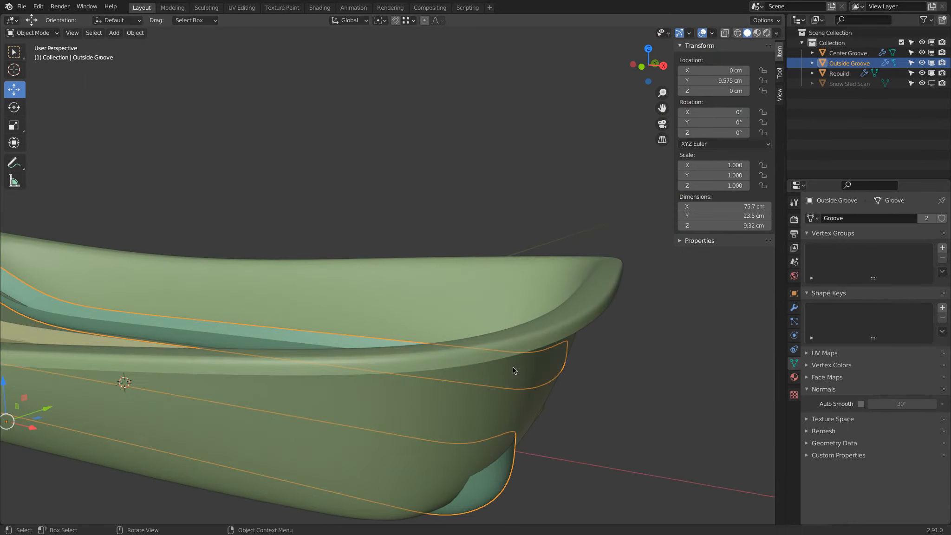
scroll(529, 375, "up", 5)
middle_click_drag(581, 370, 556, 347)
scroll(558, 348, "up", 5)
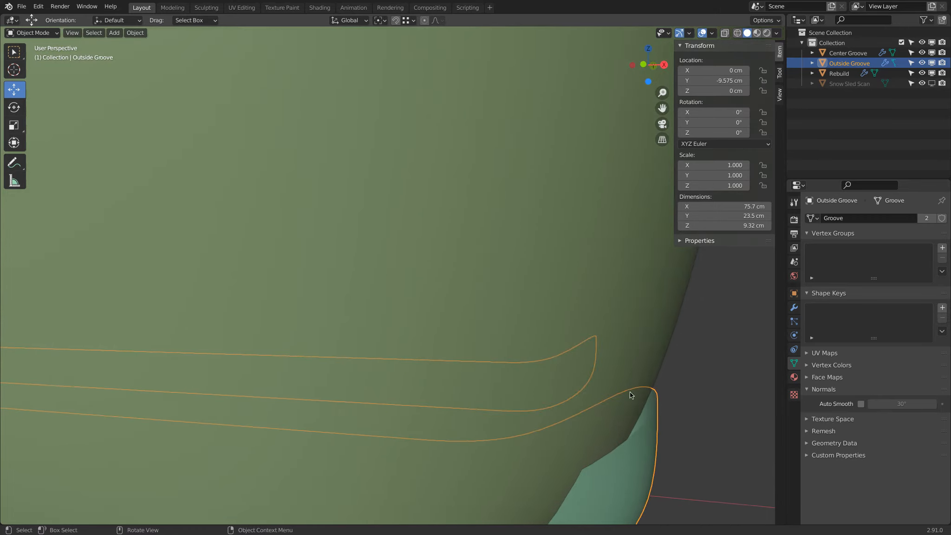
scroll(648, 404, "down", 8)
middle_click_drag(652, 395, 628, 395)
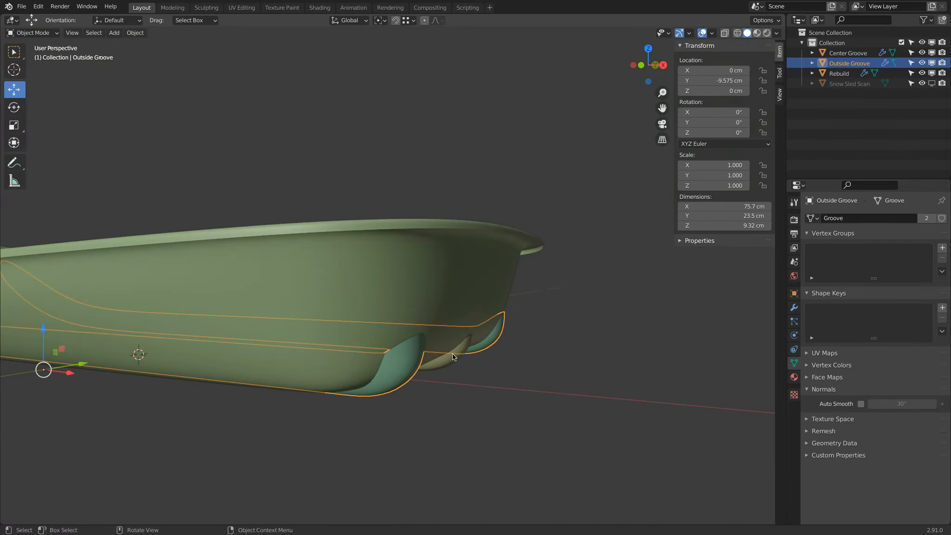
Move the four end vertices at the Outside Groove's blunt end about -0.34 cm along X
scroll(454, 353, "up", 2)
key("Tab")
middle_click_drag(453, 354, 334, 353)
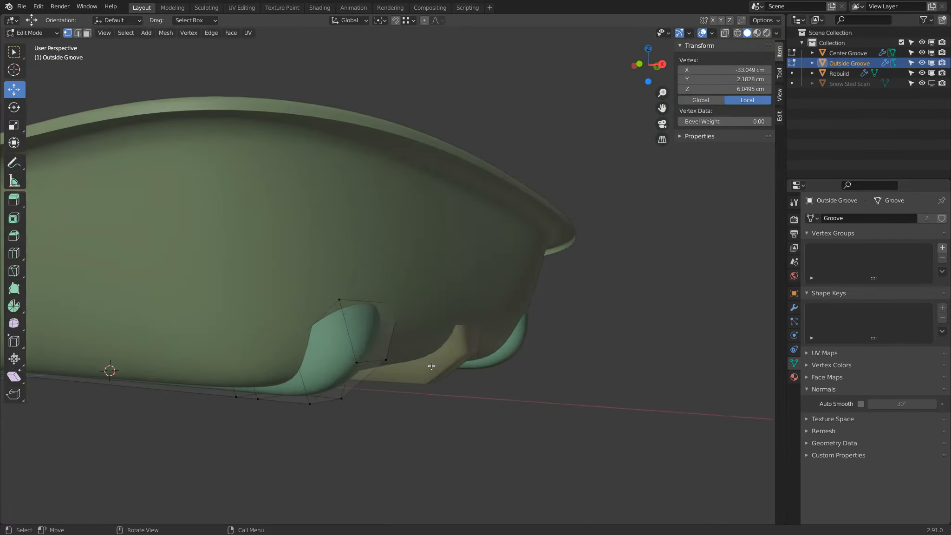
key("shift+z")
left_click(339, 300)
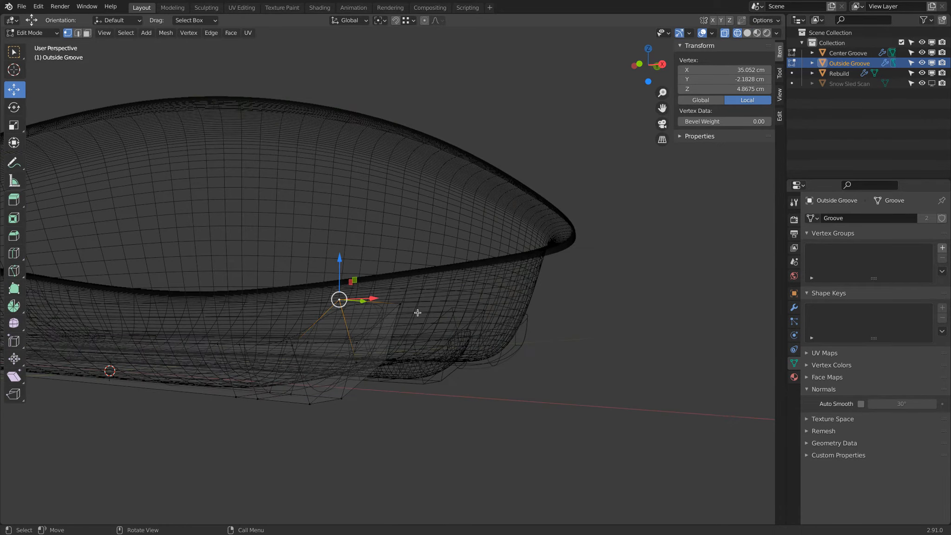
left_click(399, 304, "shift")
left_click(386, 363, "shift")
left_click(357, 362, "shift")
key("z")
left_click(465, 367)
middle_click_drag(420, 349, 441, 364)
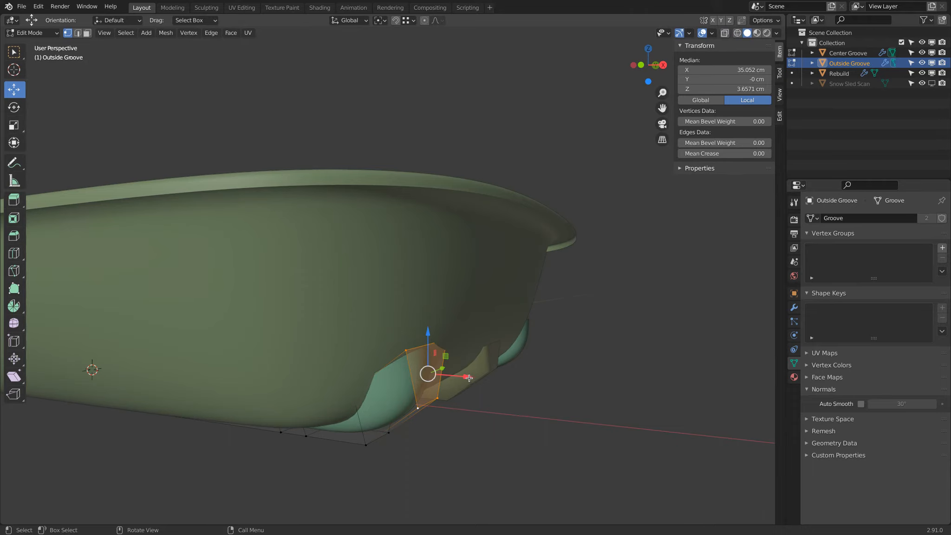
left_click_drag(469, 378, 450, 365)
middle_click_drag(450, 365, 432, 310)
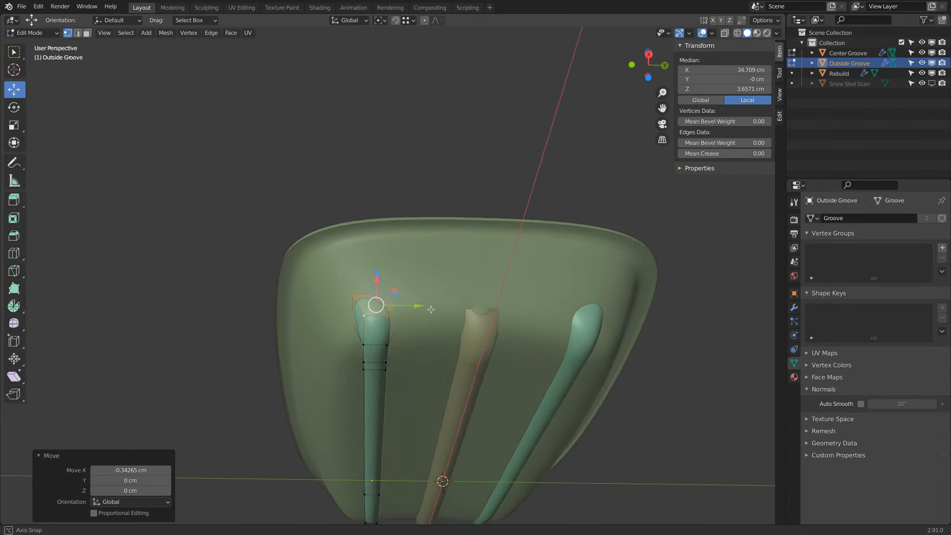
key("Tab")
Raise the four vertices at the Outside Groove's blunt end about 0.38 cm along Z
middle_click_drag(373, 311, 280, 360)
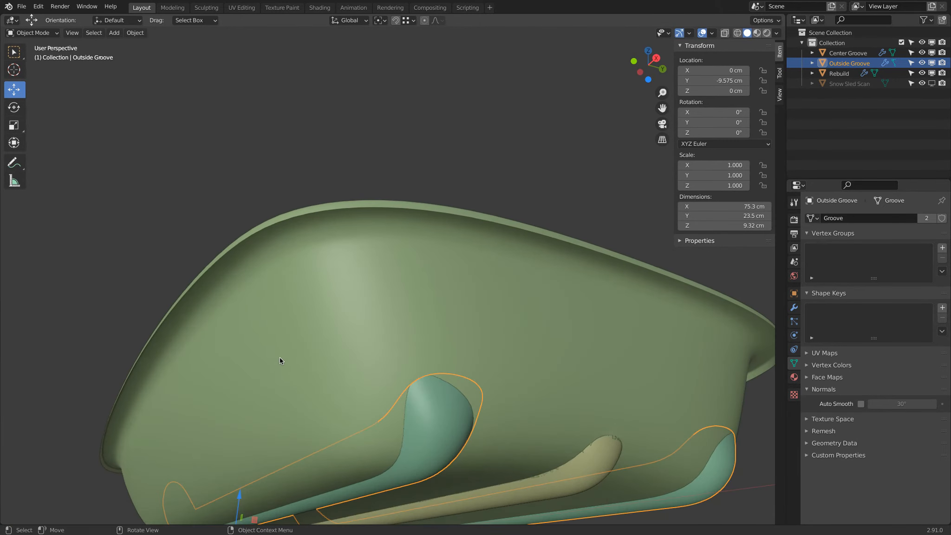
key("Tab")
key("z")
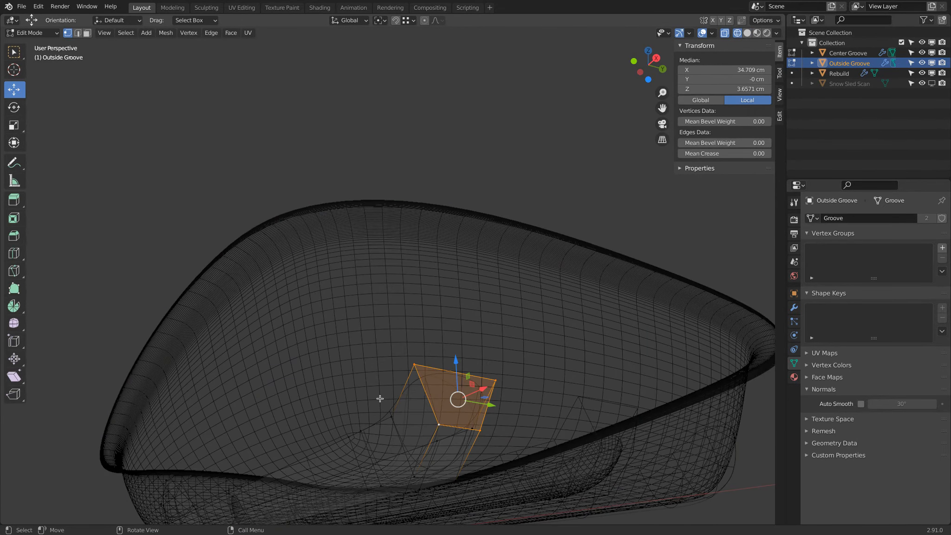
left_click_drag(456, 356, 458, 351)
key("z")
mouse_move(554, 344)
middle_mouse_down()
mouse_move(473, 282)
mouse_move(439, 176)
mouse_move(398, 172)
mouse_move(402, 190)
middle_mouse_up()
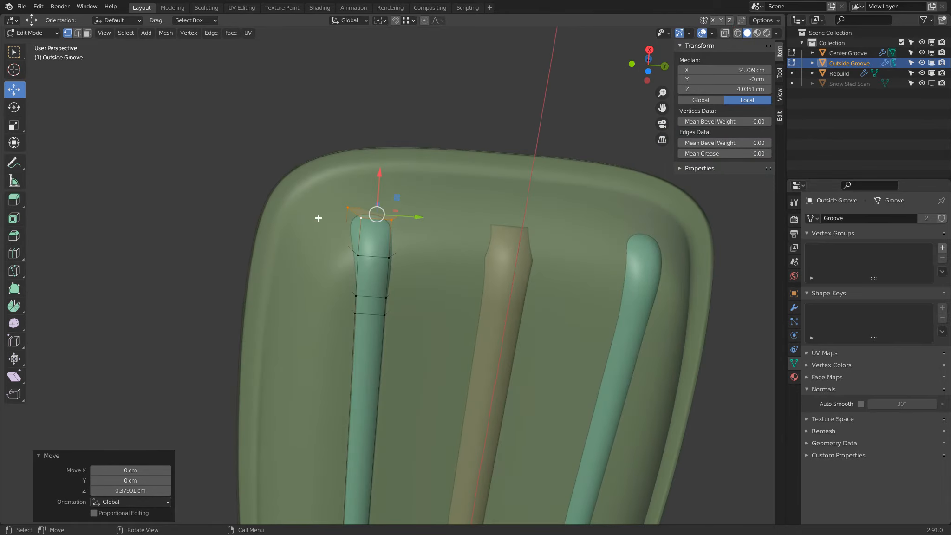
left_click(355, 221)
left_click(353, 215)
key("Tab")
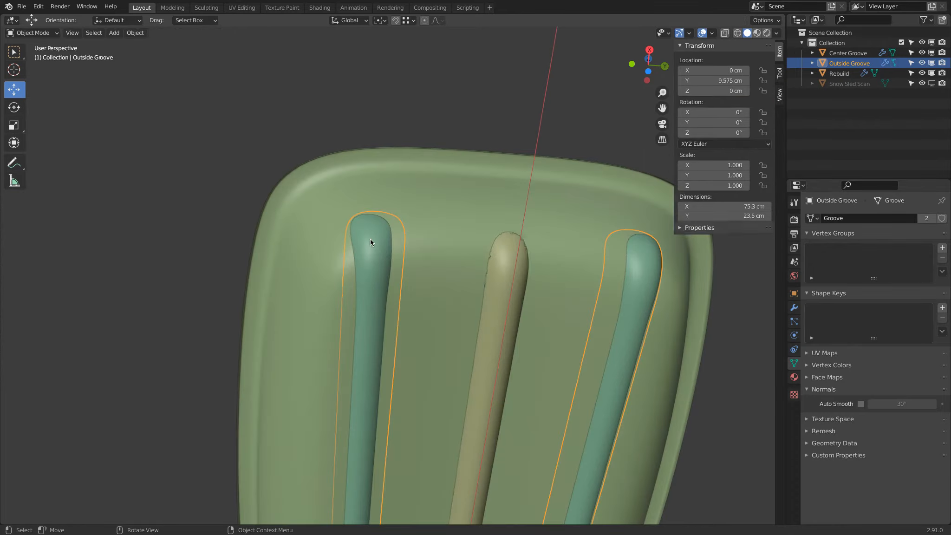
Display the Snow Sled Scan instead of the Rebuild and check the Outside Groove's ends against it
middle_click_drag(442, 201, 493, 292)
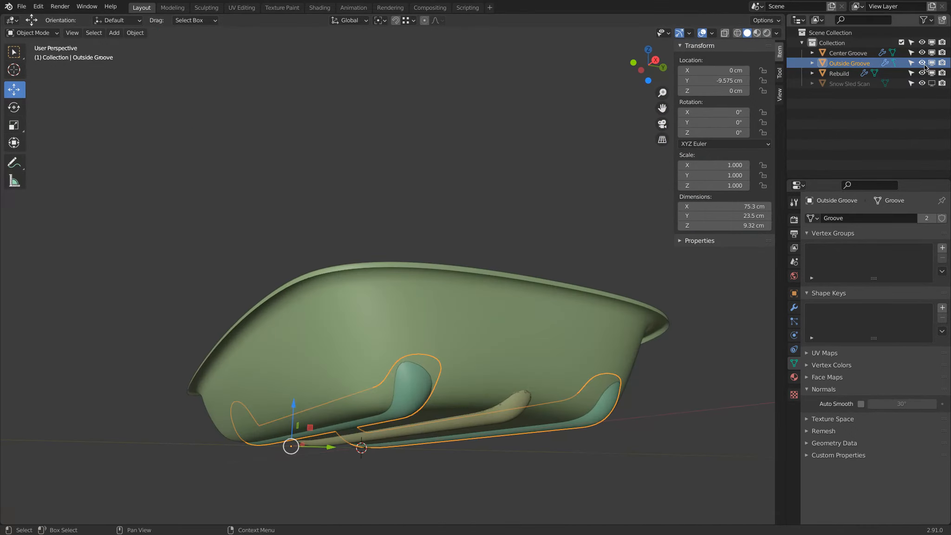
left_click(921, 64)
left_click(931, 83)
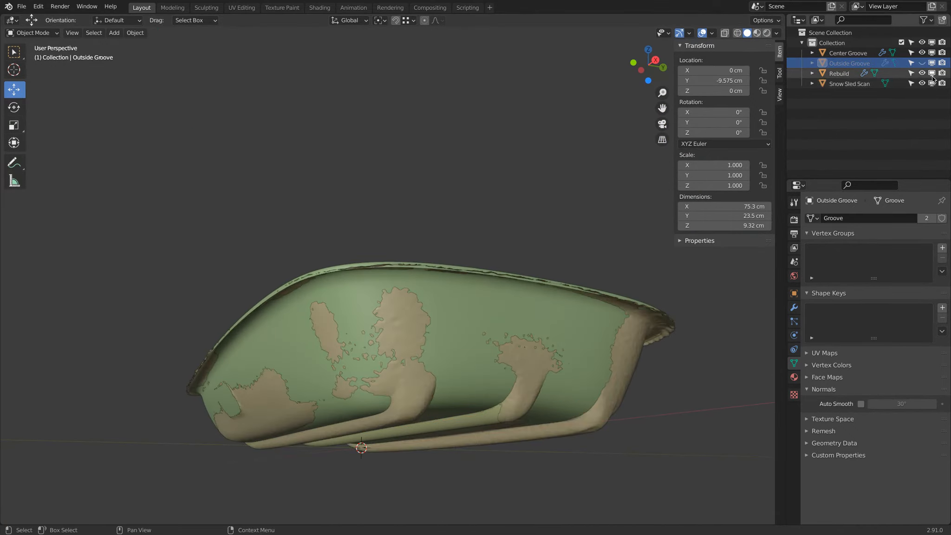
left_click(931, 73)
middle_click_drag(625, 206, 657, 201)
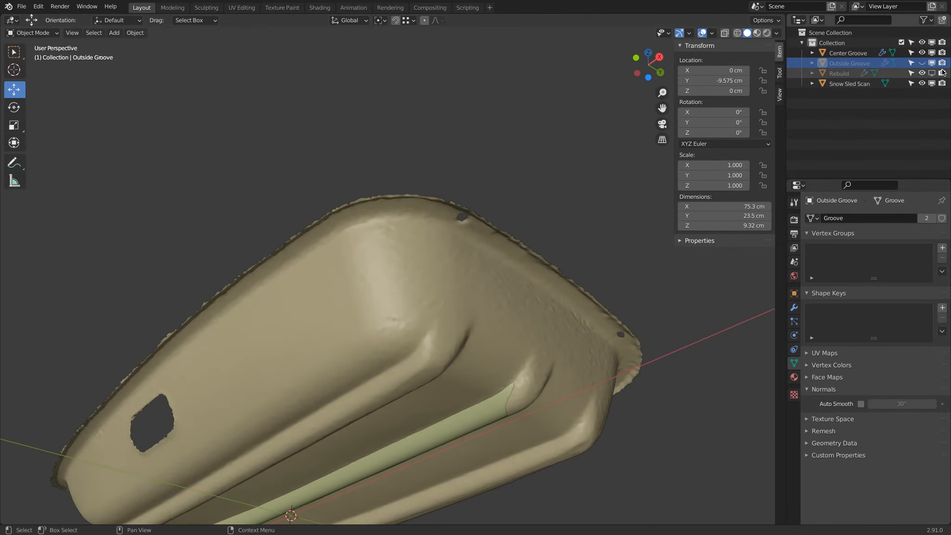
left_click(922, 63)
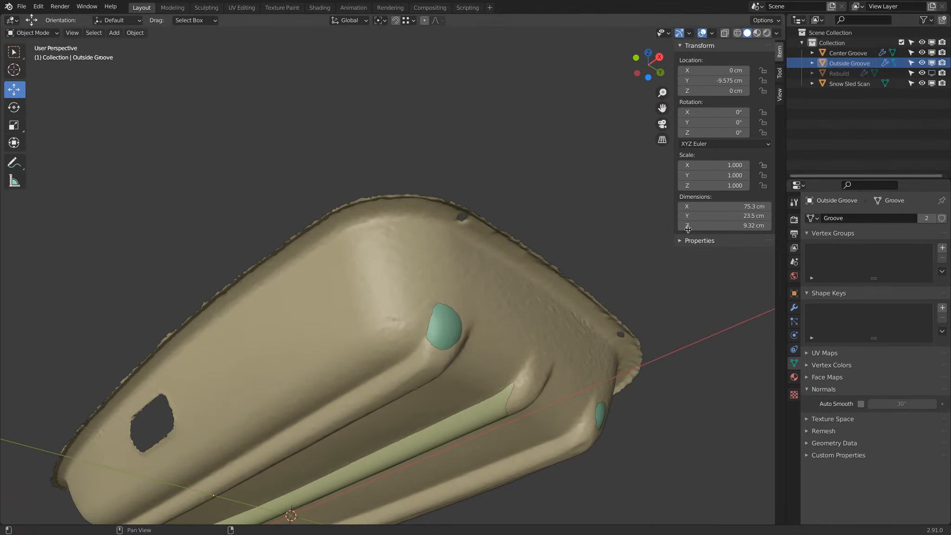
left_click(448, 326)
middle_click_drag(467, 311, 420, 274)
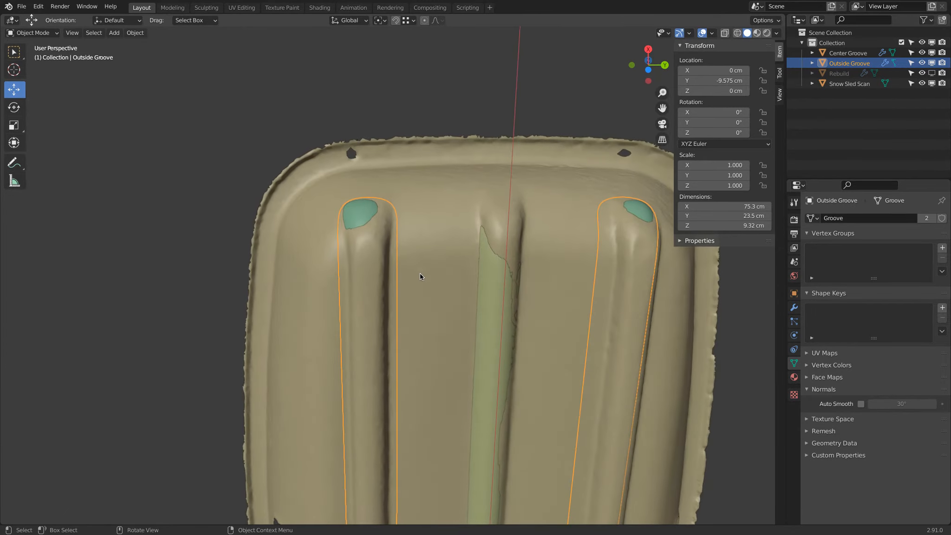
Toggle the Rebuild over the scan to compare their end corners, and finish with the Rebuild shown and the scan disabled
left_click(932, 74)
left_click(931, 73)
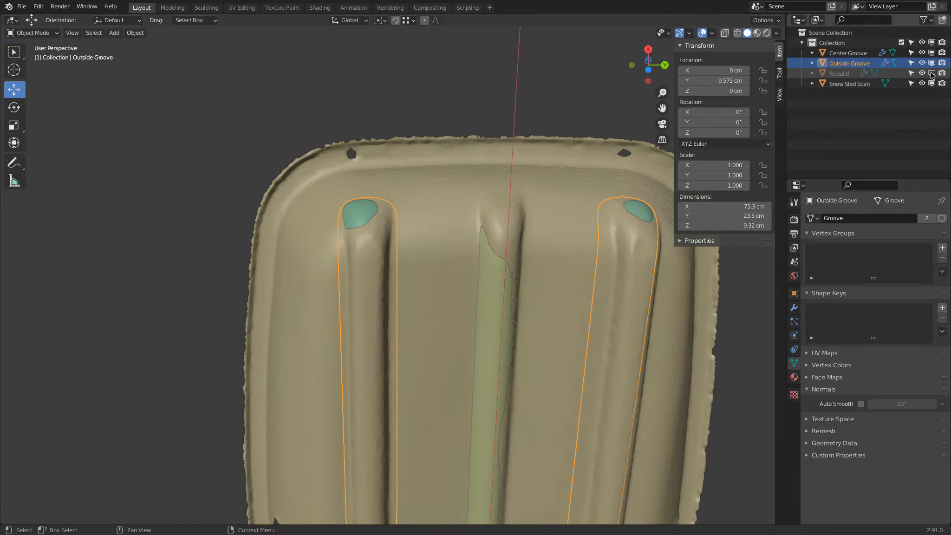
left_click(932, 74)
left_click(931, 73)
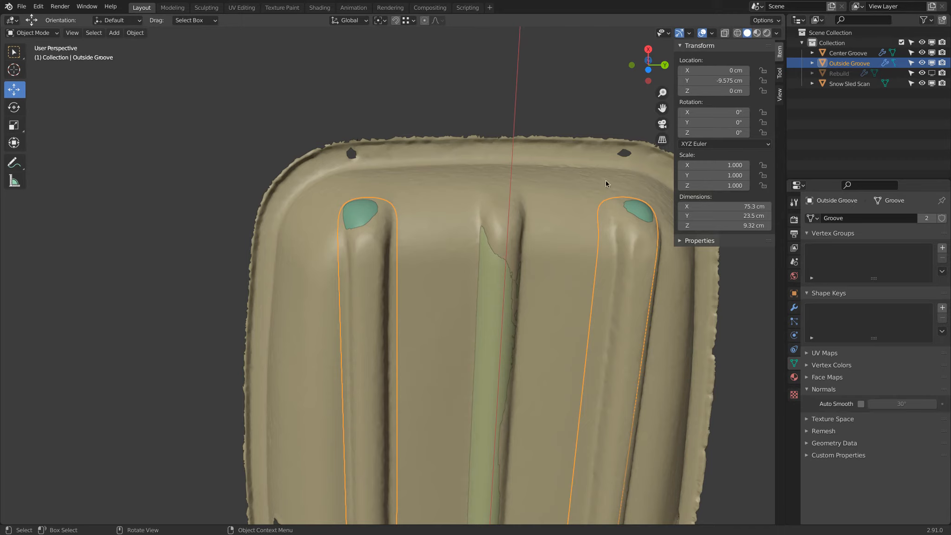
left_click(931, 73)
left_click(931, 84)
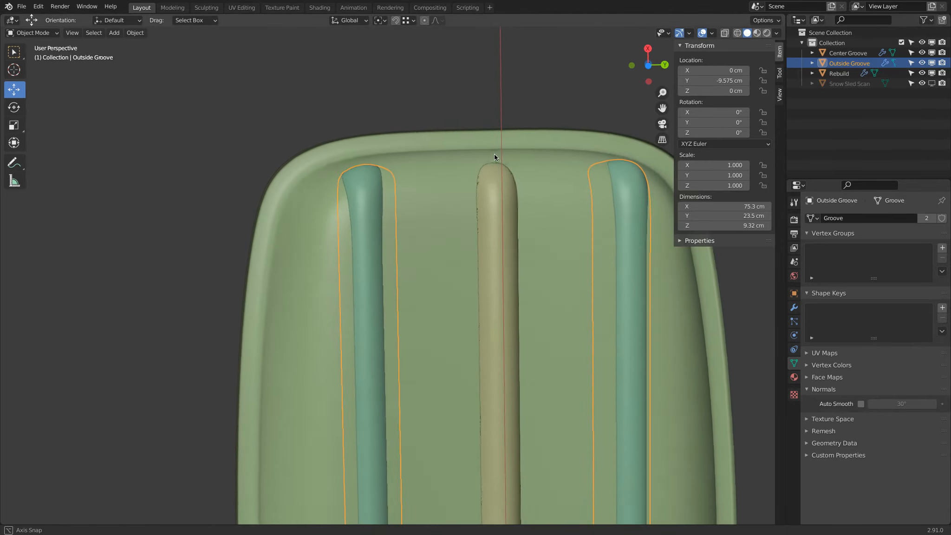
In the Rebuild, move the two inner corner vertices beside the outer groove's blunt end about 0.96 cm along X
left_click(407, 183)
key("Tab")
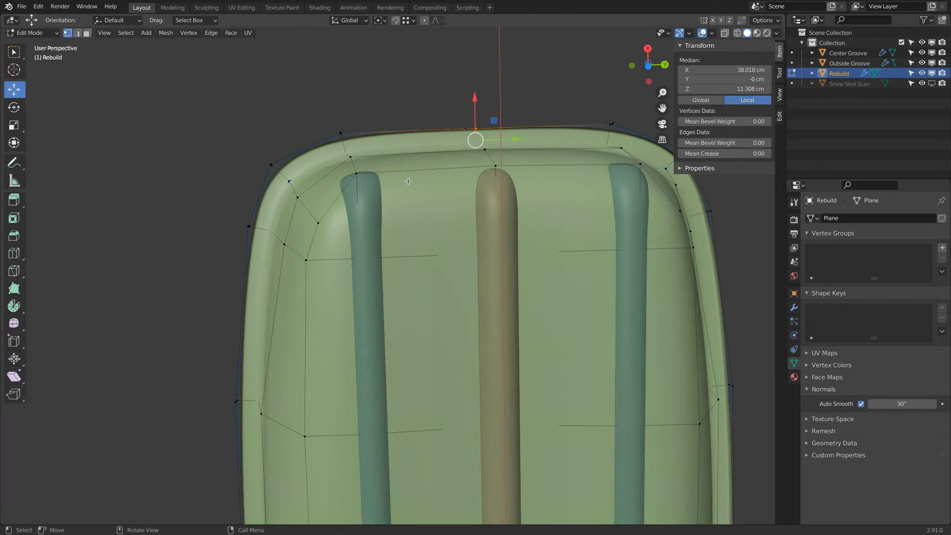
left_click(360, 176)
left_click(351, 158, "shift")
middle_click_drag(353, 159, 390, 190)
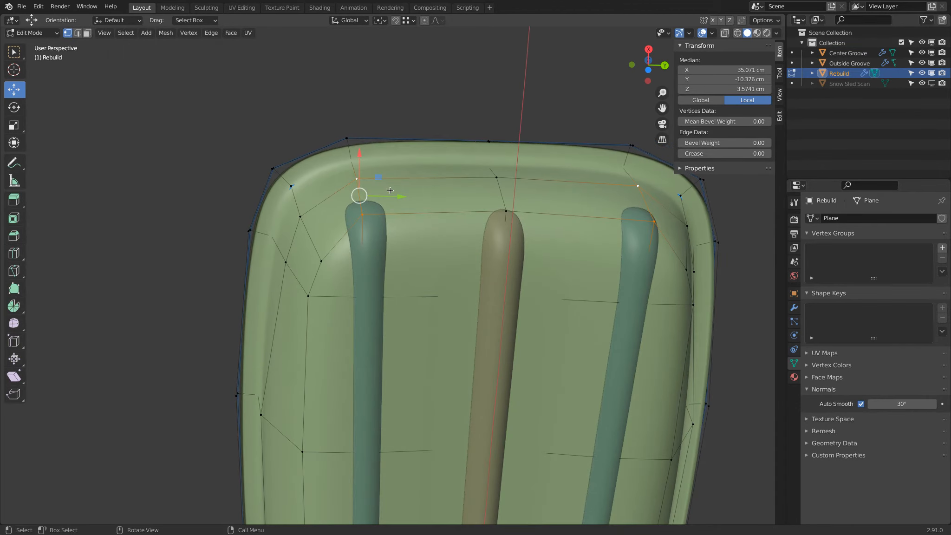
left_click(300, 216)
left_click(321, 261, "shift")
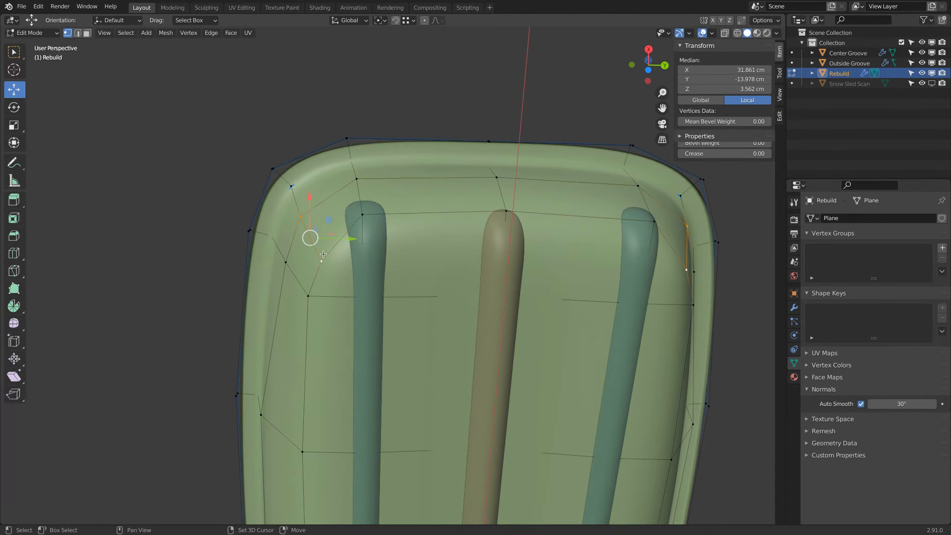
left_click_drag(307, 199, 310, 191)
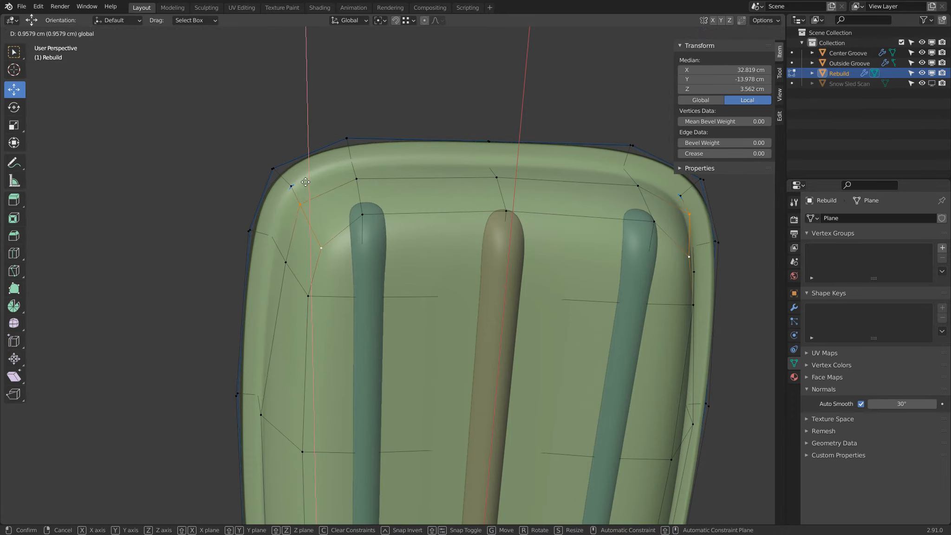
left_click_drag(305, 181, 305, 181)
Move the Rebuild's side wall vertex near the same corner outward by about -0.36 cm along Y
middle_click_drag(305, 182, 401, 152)
left_click(402, 153)
middle_click_drag(417, 185, 382, 232)
left_click_drag(360, 235, 348, 227)
middle_click_drag(348, 227, 521, 302)
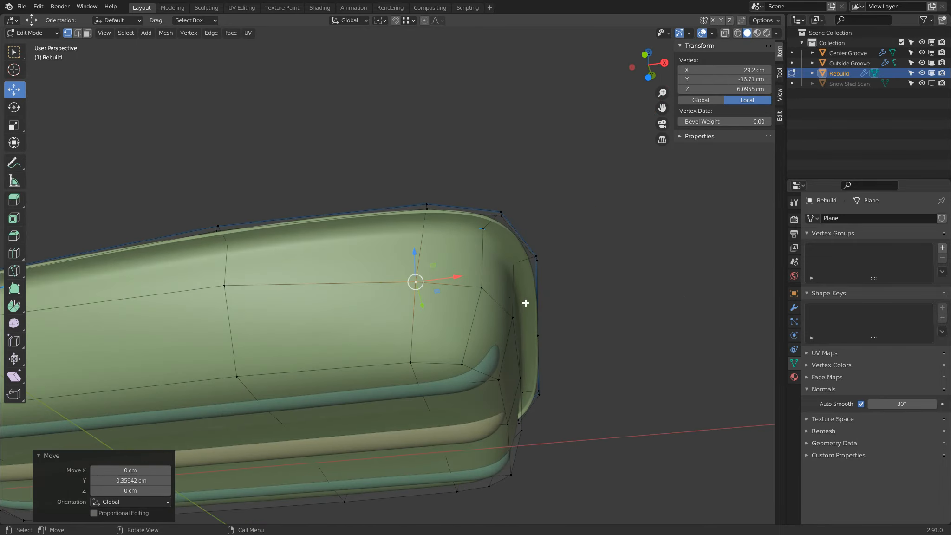
middle_click_drag(508, 349, 257, 359)
middle_click_drag(328, 399, 550, 336)
key("Tab")
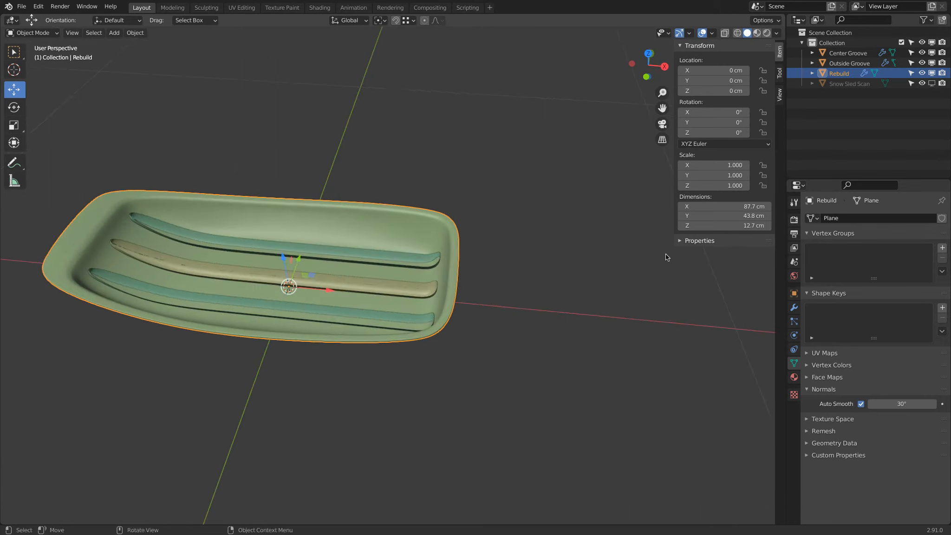
Hide the Outside Groove and Center Groove so that only the Rebuild is displayed
left_click(923, 63)
left_click(922, 52)
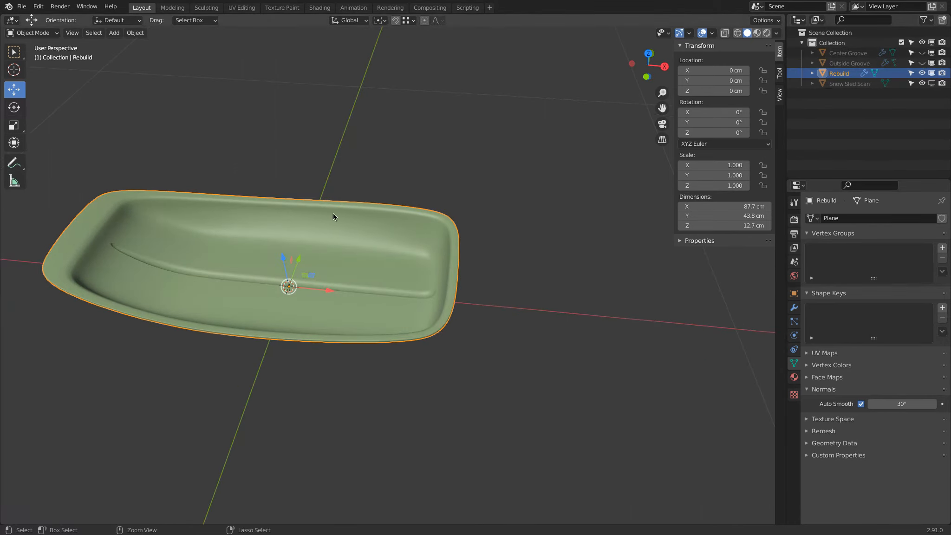
Save the file and add a second Boolean modifier to the Rebuild
key("ctrl+s")
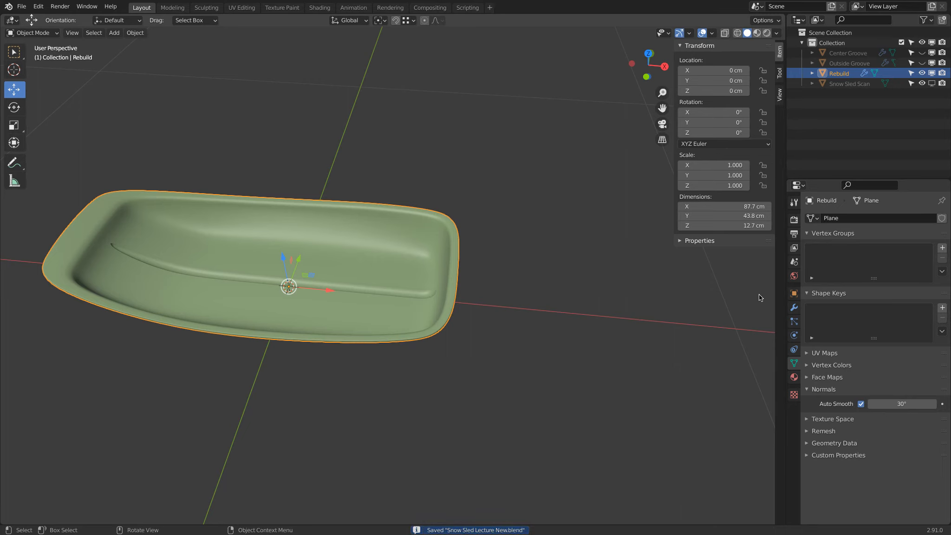
left_click(794, 307)
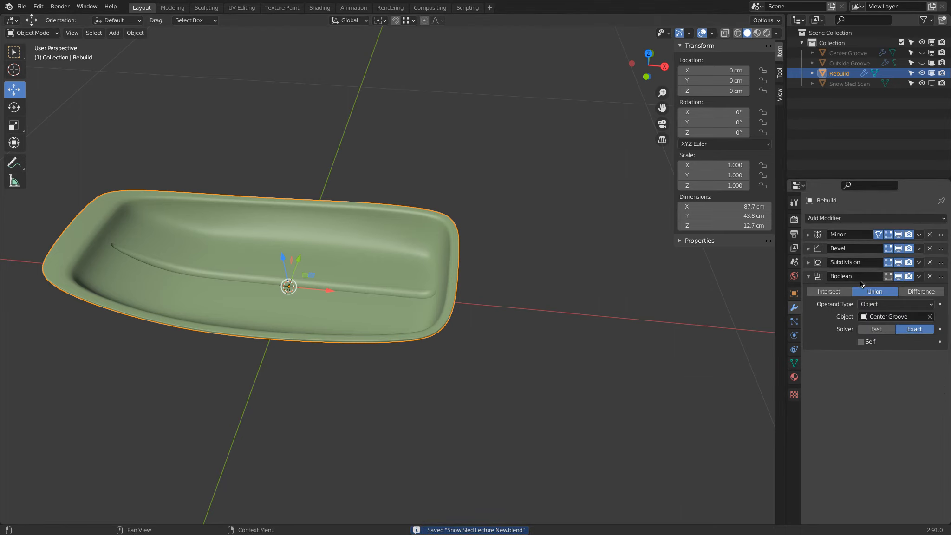
left_click(844, 222)
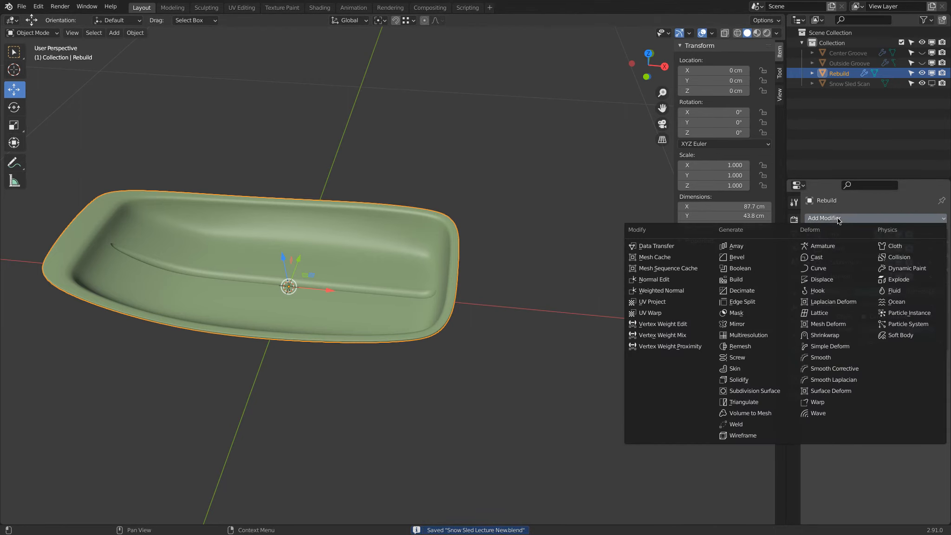
left_click(752, 272)
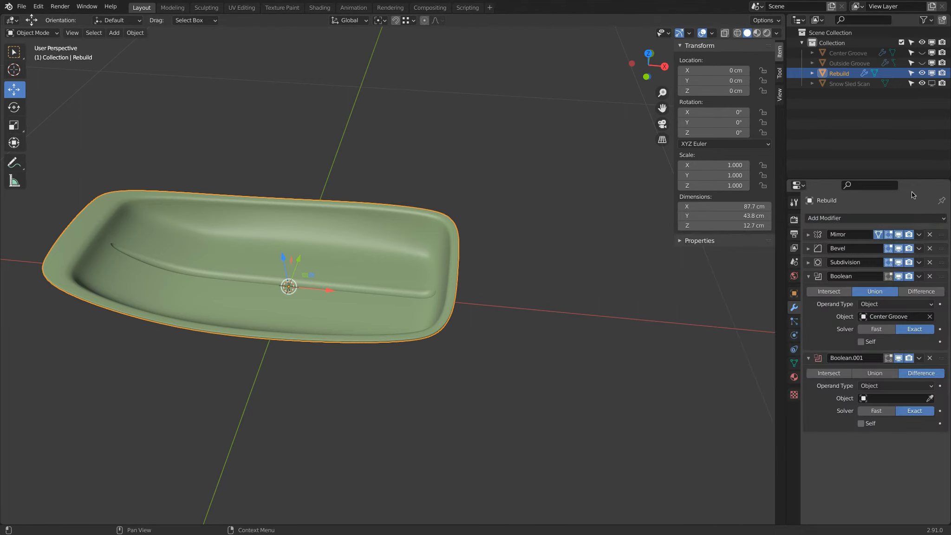
Set the Rebuild's new Boolean modifier to Union with the Outside Groove as its object
left_click(931, 398)
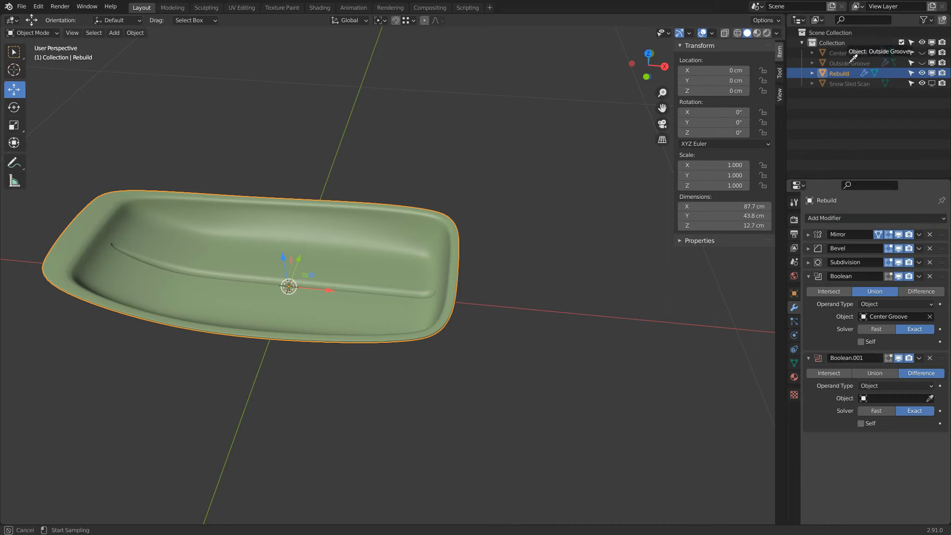
left_click(878, 377)
left_click(878, 377)
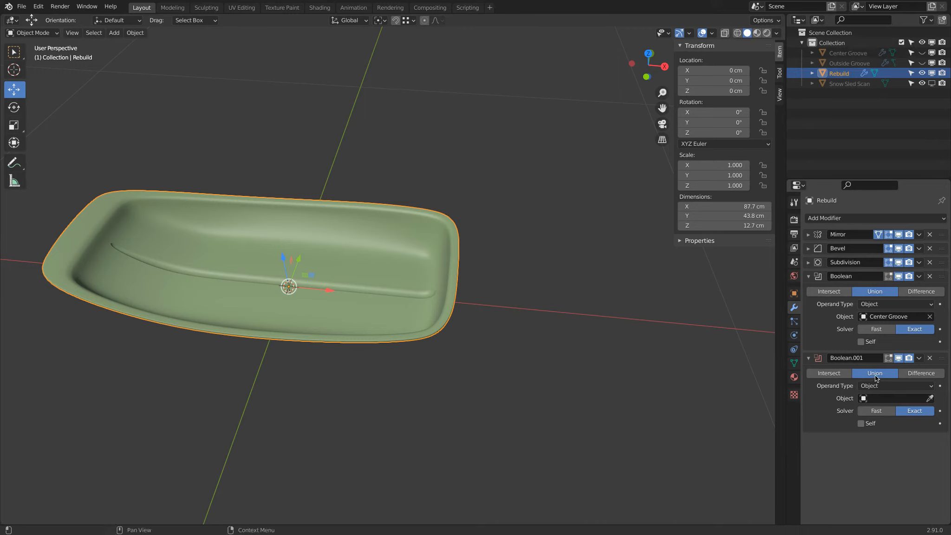
left_click(928, 398)
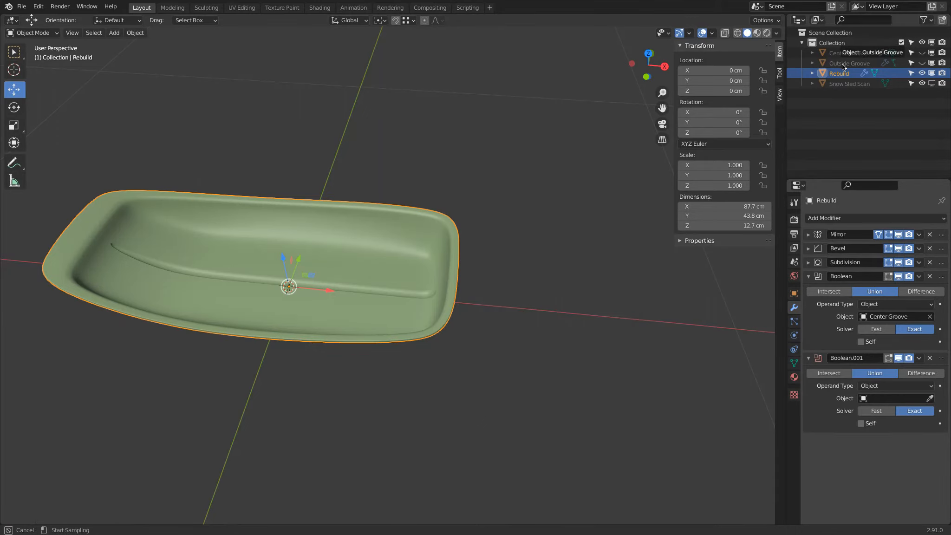
left_click(842, 64)
middle_click_drag(509, 463, 497, 362)
scroll(442, 235, "down", 1)
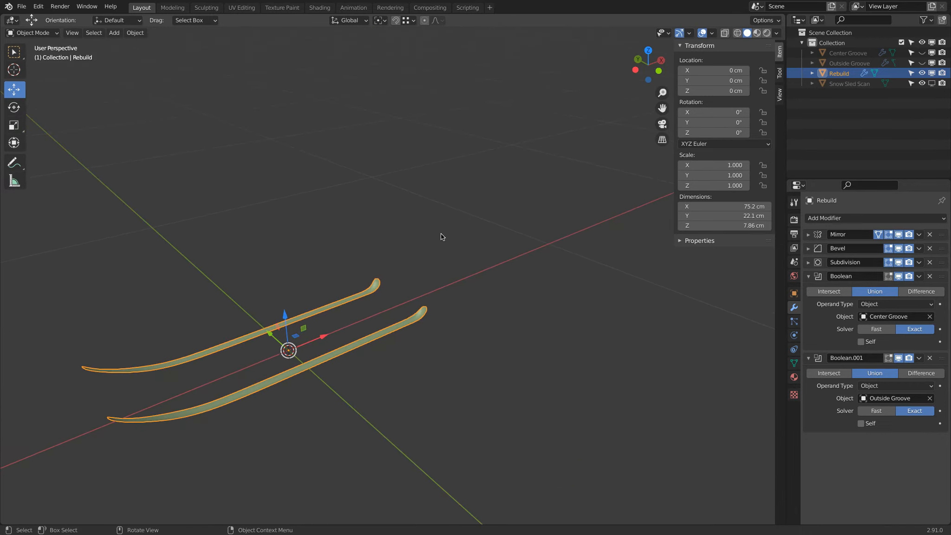
Switch the solver of the Outside Groove Boolean to Fast and inspect the grooves in the hull
left_click(877, 411)
middle_click_drag(325, 334, 587, 336)
middle_click_drag(414, 201, 487, 176)
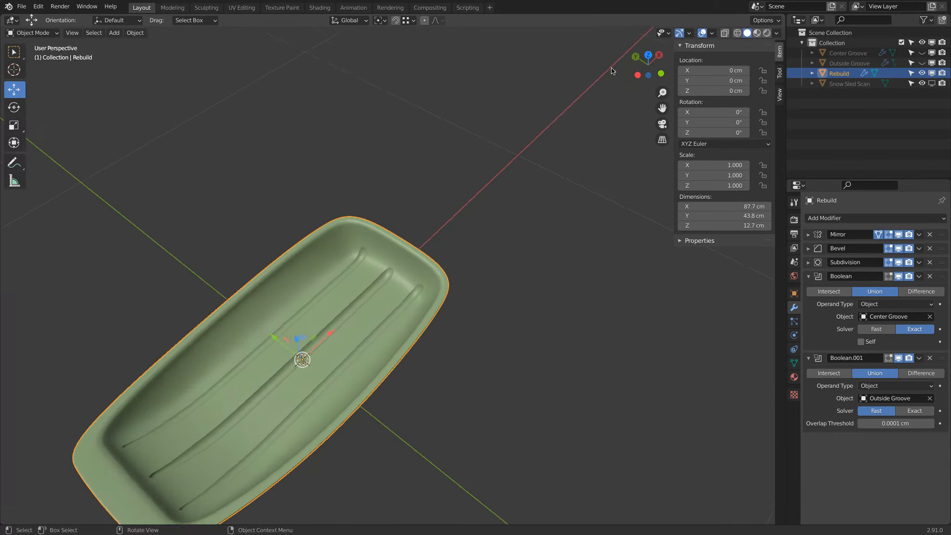
Turn on the Face Orientation overlay to check the Rebuild's normals
left_click(712, 32)
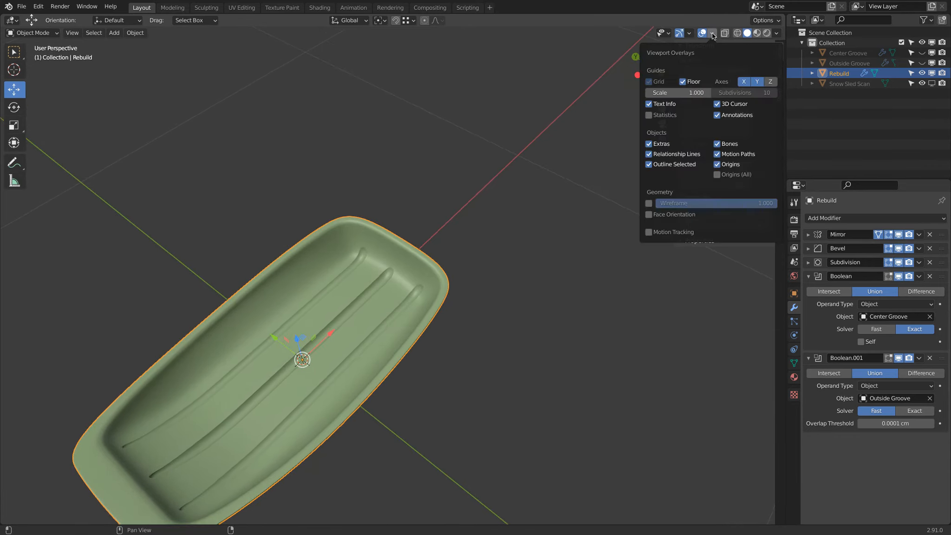
left_click(649, 214)
middle_click_drag(508, 315, 446, 325)
Show the Outside Groove and Center Groove and disable the Rebuild to check the grooves' face orientation
left_click(922, 63)
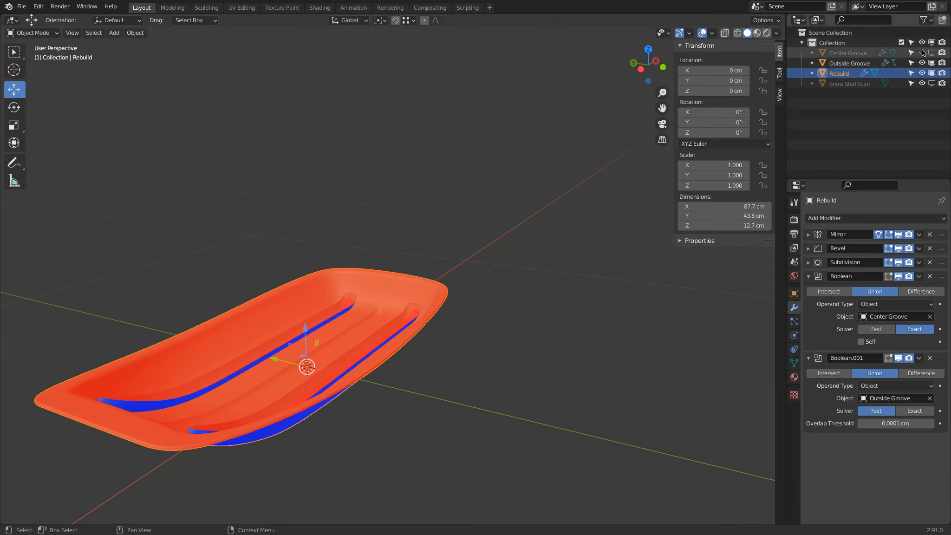
left_click(931, 52)
left_click(931, 73)
middle_click_drag(520, 344, 426, 330)
middle_click_drag(257, 313, 602, 149)
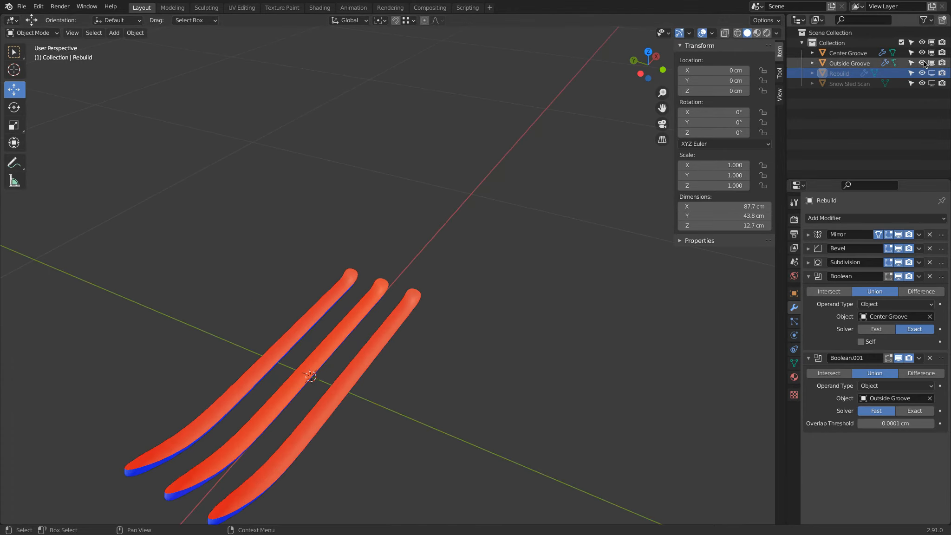
Display the Rebuild together with the grooves again, toggle the Snow Sled Scan on and off, and compare face orientations
left_click(931, 73)
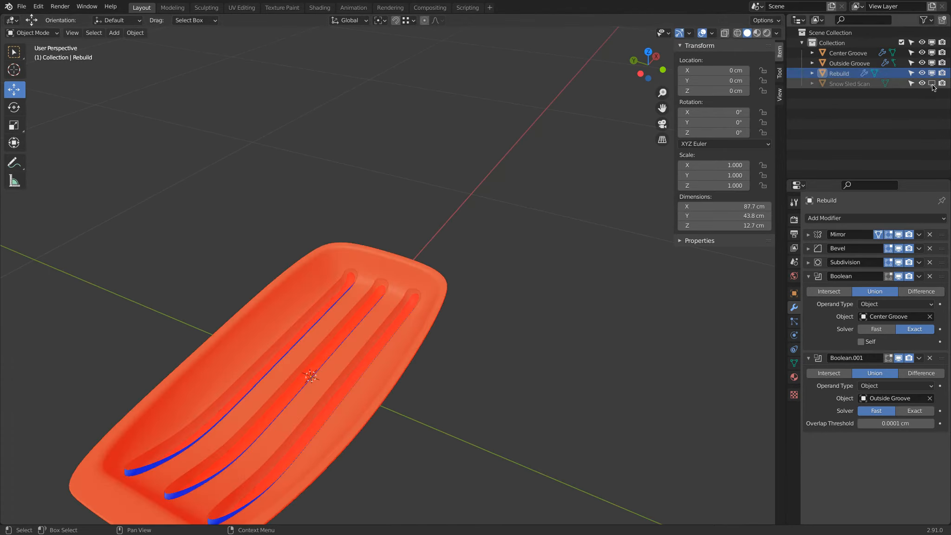
left_click(932, 84)
left_click(931, 84)
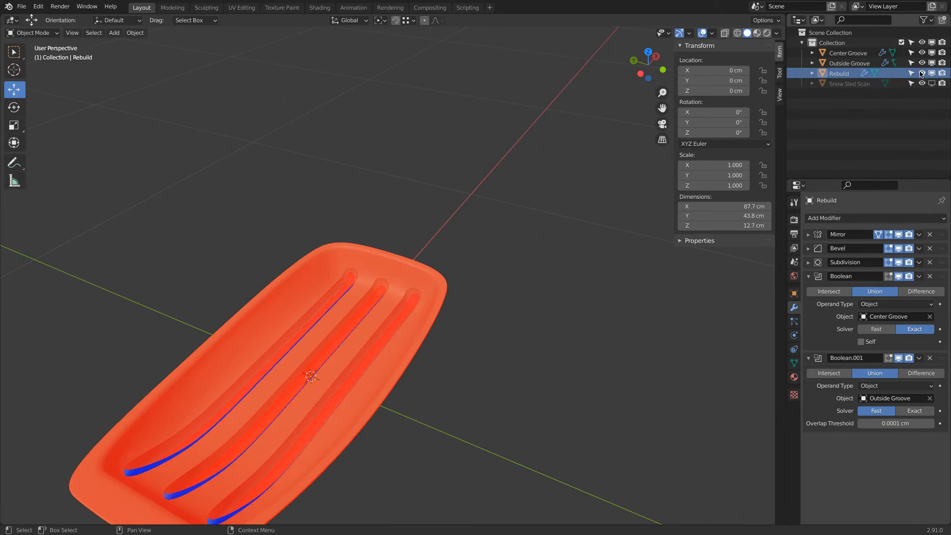
middle_click_drag(463, 241, 411, 288)
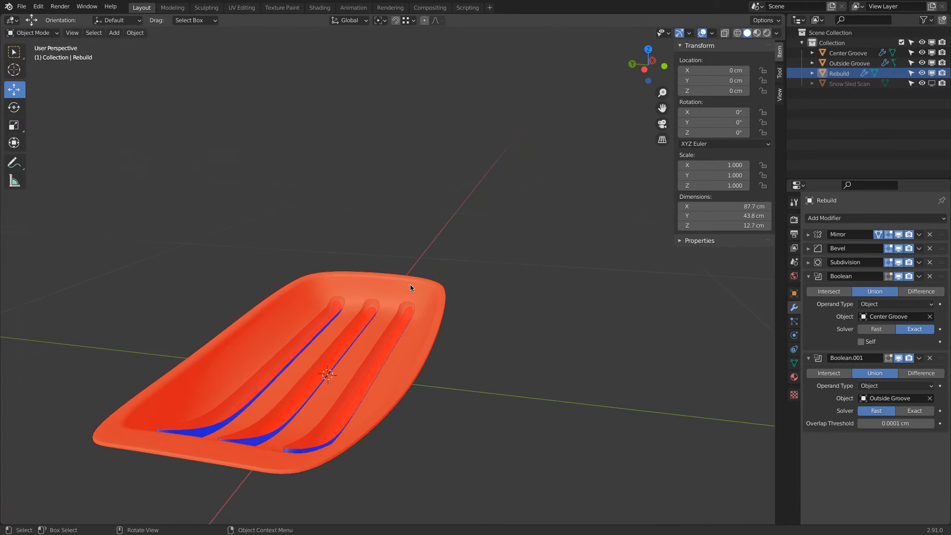
Select the Rebuild and try the Exact solver for its Outside Groove Boolean
left_click(445, 305)
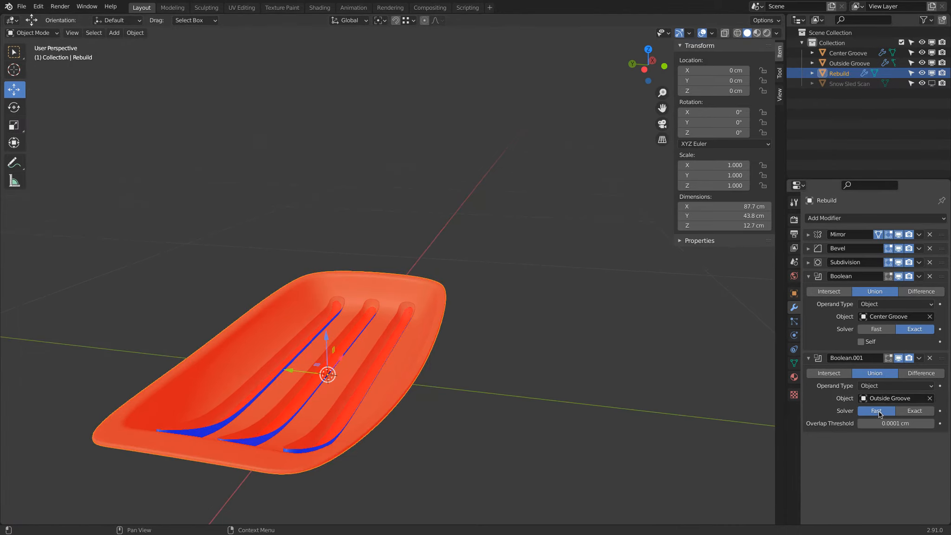
left_click(912, 411)
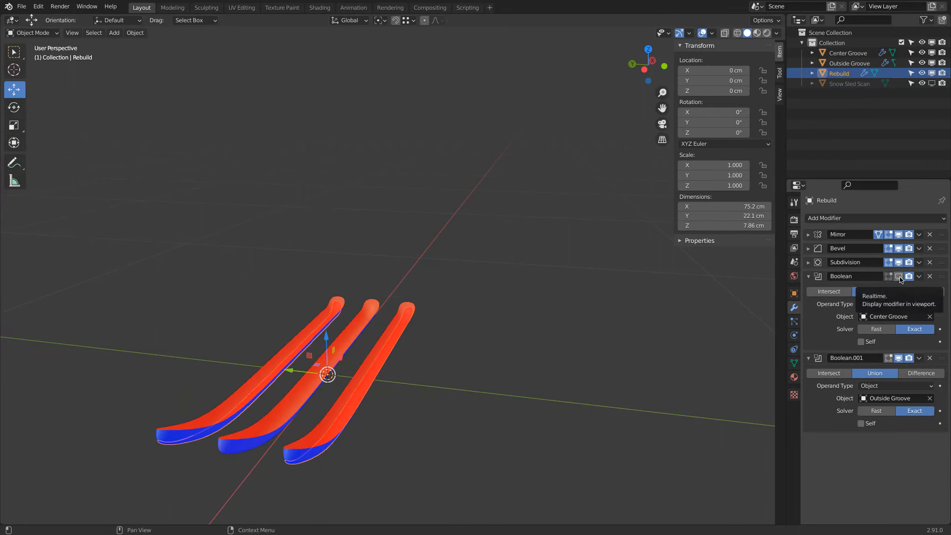
middle_click_drag(666, 289, 650, 293)
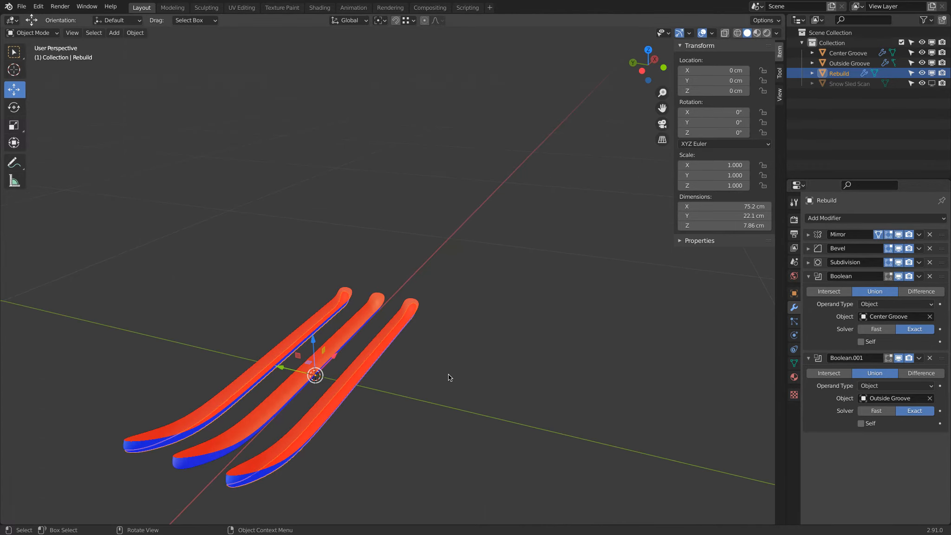
left_click(242, 468)
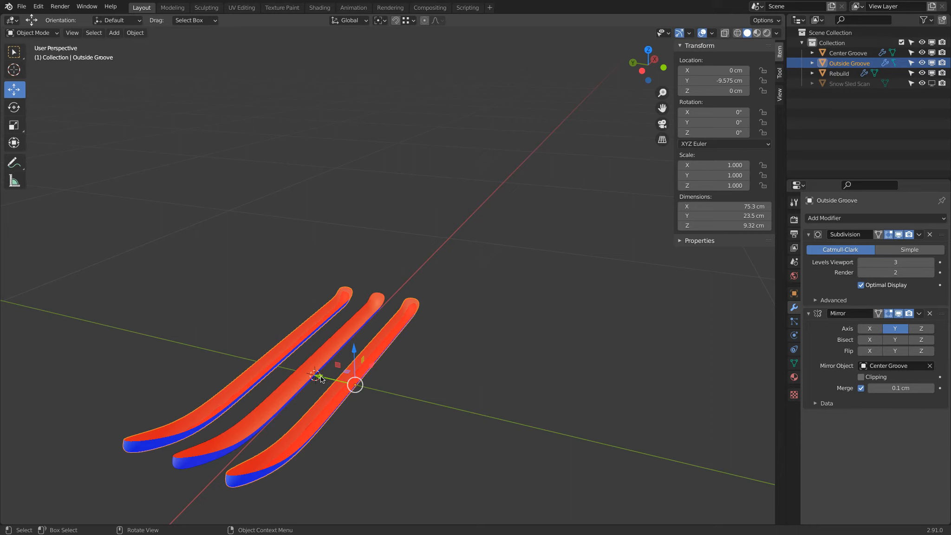
key("g")
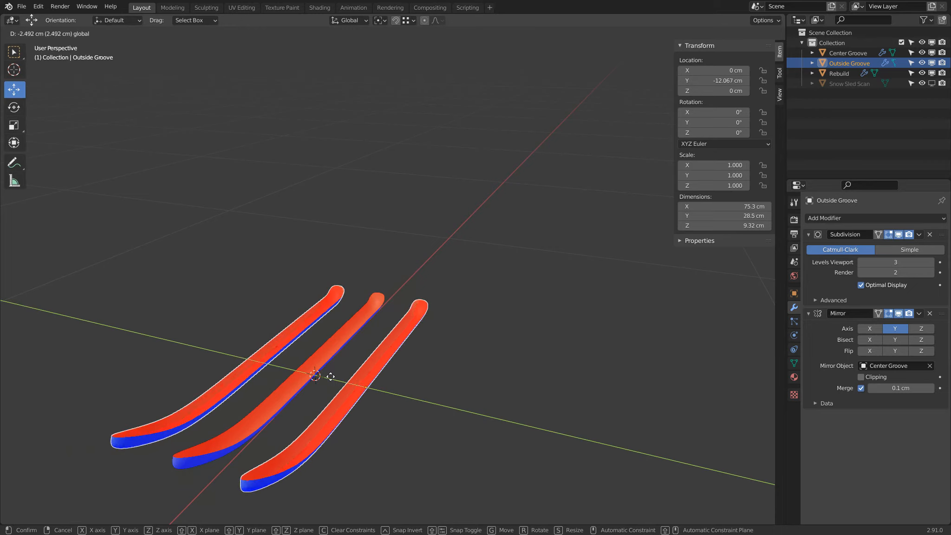
left_click(400, 302)
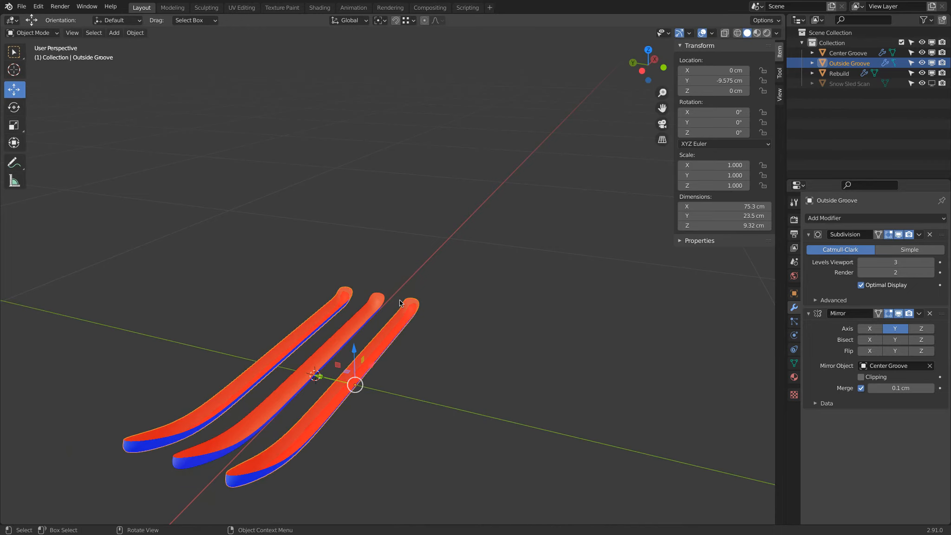
Set the solver of the Rebuild's Outside Groove Boolean back to Fast
left_click(837, 74)
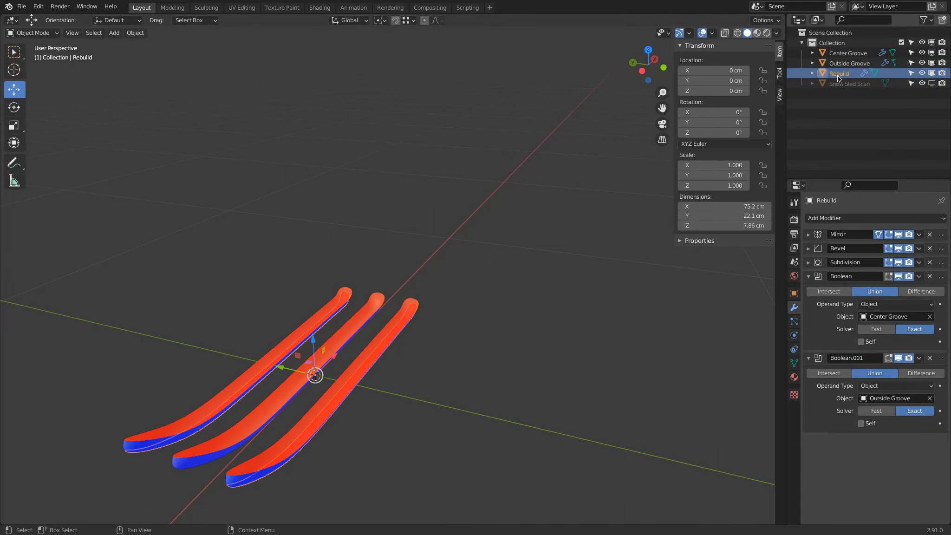
left_click(875, 411)
mouse_move(496, 279)
middle_mouse_down()
mouse_move(484, 336)
mouse_move(484, 293)
middle_mouse_up()
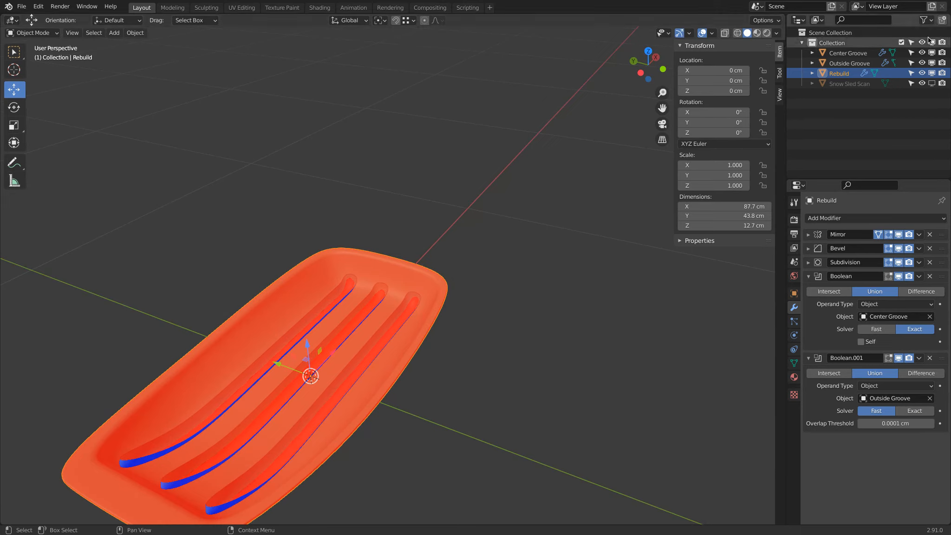
Hide the Center Groove and Outside Groove and turn off the Face Orientation overlay
left_click(922, 53)
left_click(921, 63)
mouse_move(524, 237)
middle_mouse_down()
mouse_move(555, 168)
mouse_move(530, 151)
mouse_move(516, 97)
mouse_move(471, 259)
mouse_move(501, 251)
mouse_move(515, 232)
middle_mouse_up()
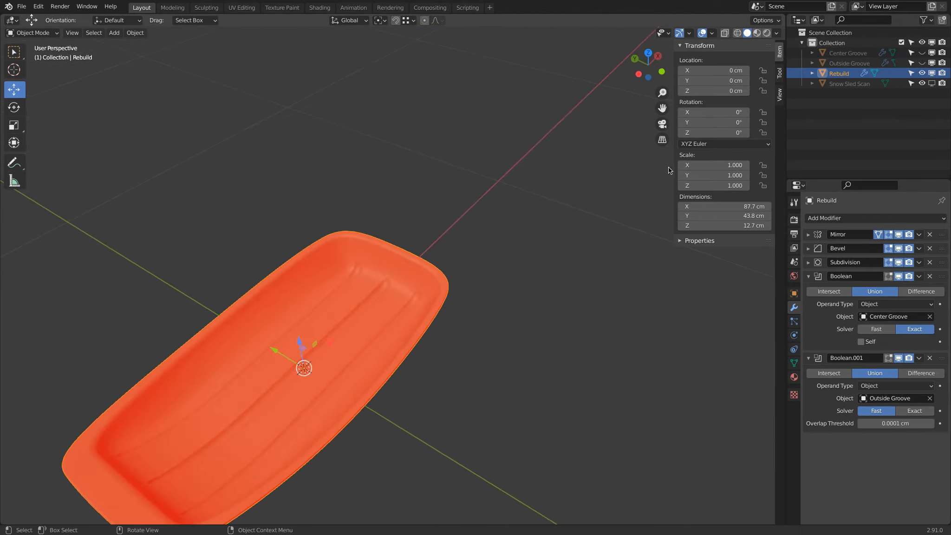
left_click(712, 33)
left_click(649, 225)
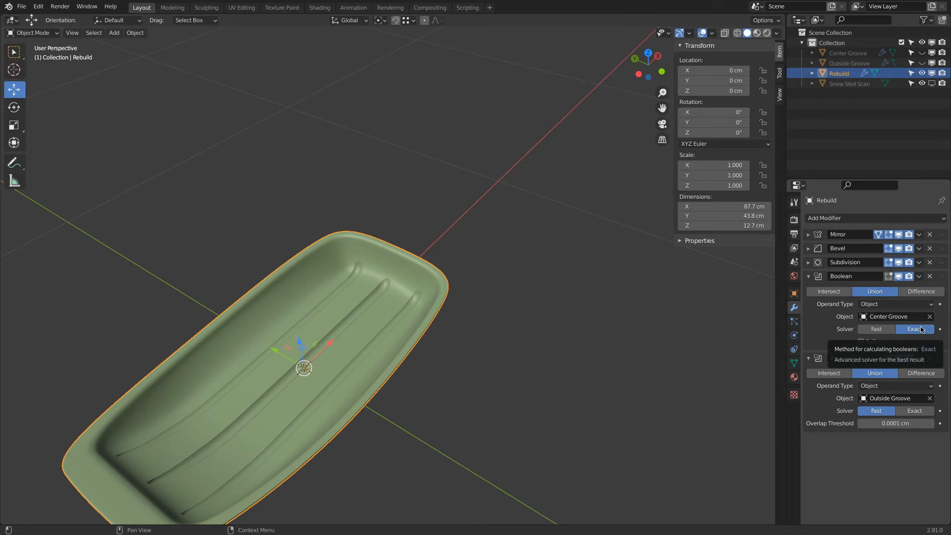
Show the Center Groove over the Rebuild in top view and select it
middle_click_drag(498, 413, 498, 254)
key("KP_7")
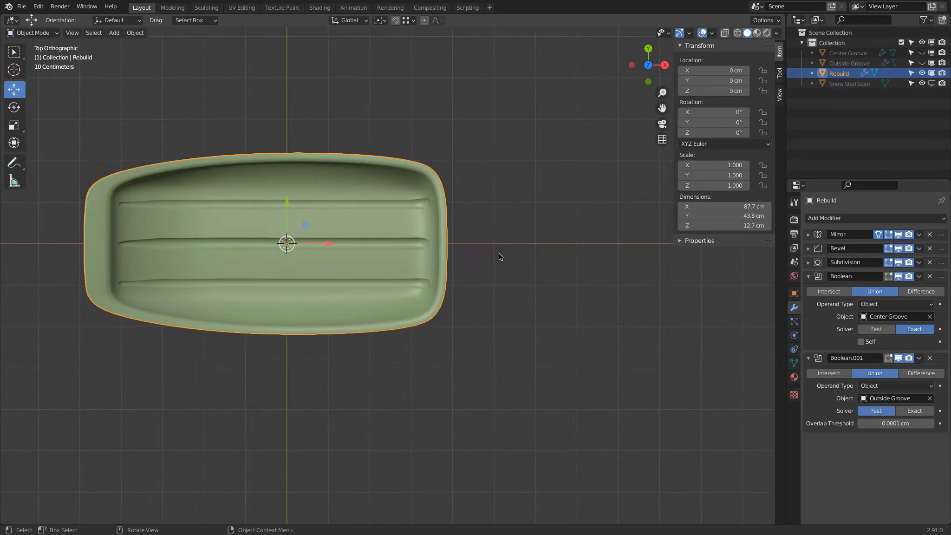
left_click(922, 53)
middle_click_drag(240, 210, 313, 229, "shift")
scroll(173, 259, "up", 4)
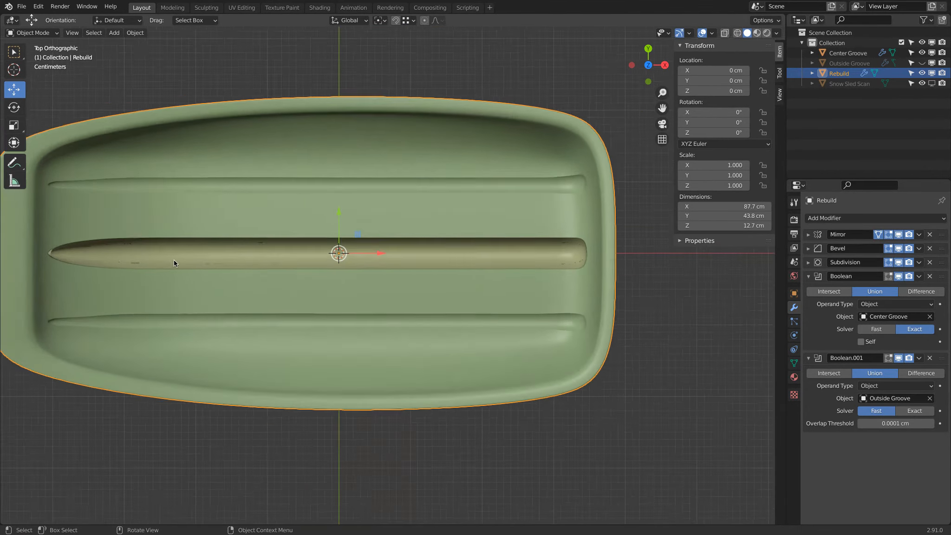
middle_click_drag(174, 259, 369, 289, "shift")
left_click(224, 267)
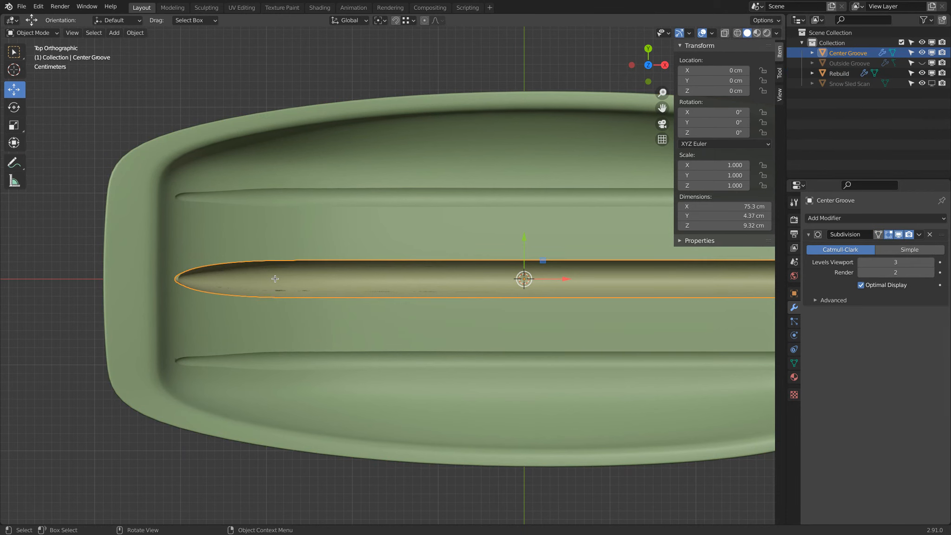
Edit the Center Groove's mesh in wireframe and scale the two corner vertices beside its pointed tip
key("Tab")
key("z")
key("a")
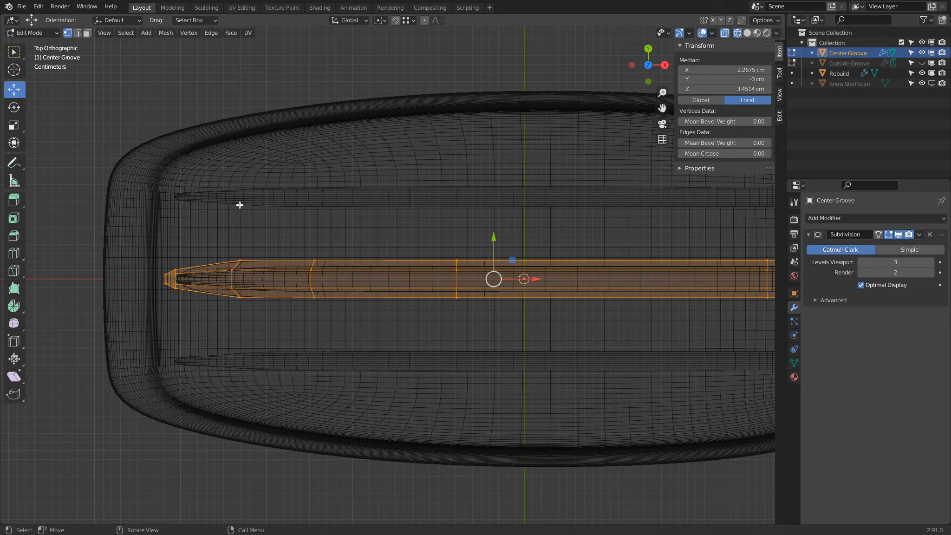
scroll(212, 275, "up", 2)
middle_click_drag(201, 271, 443, 252, "shift")
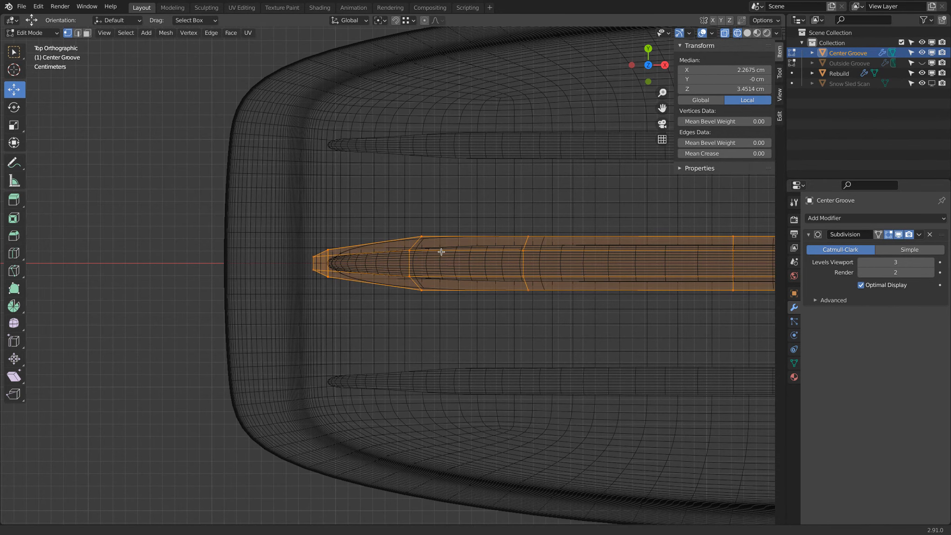
scroll(432, 252, "up", 1)
left_click(317, 245)
left_click(314, 277, "shift")
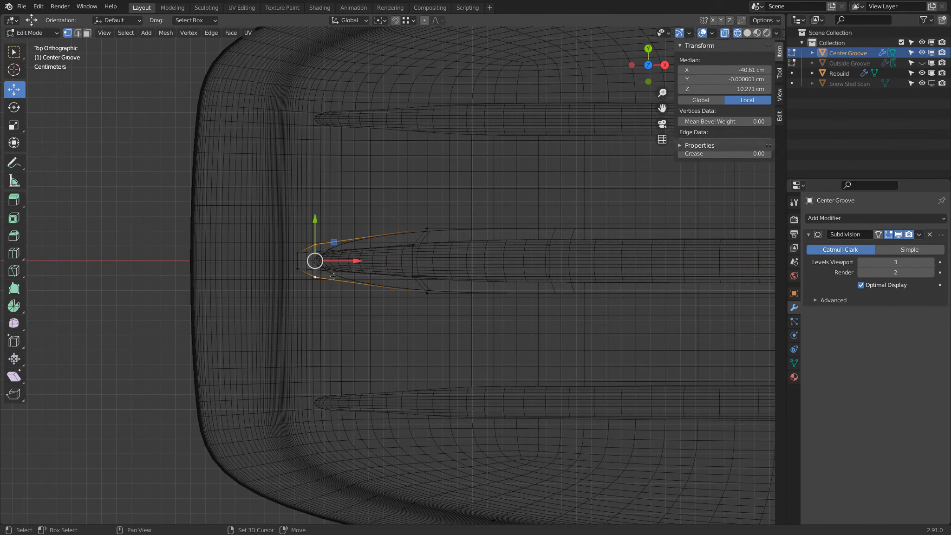
key("s")
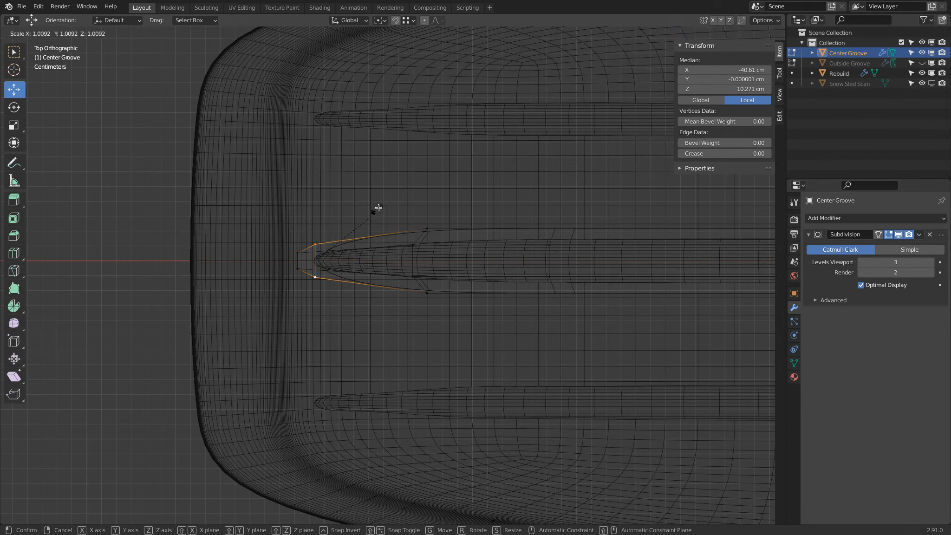